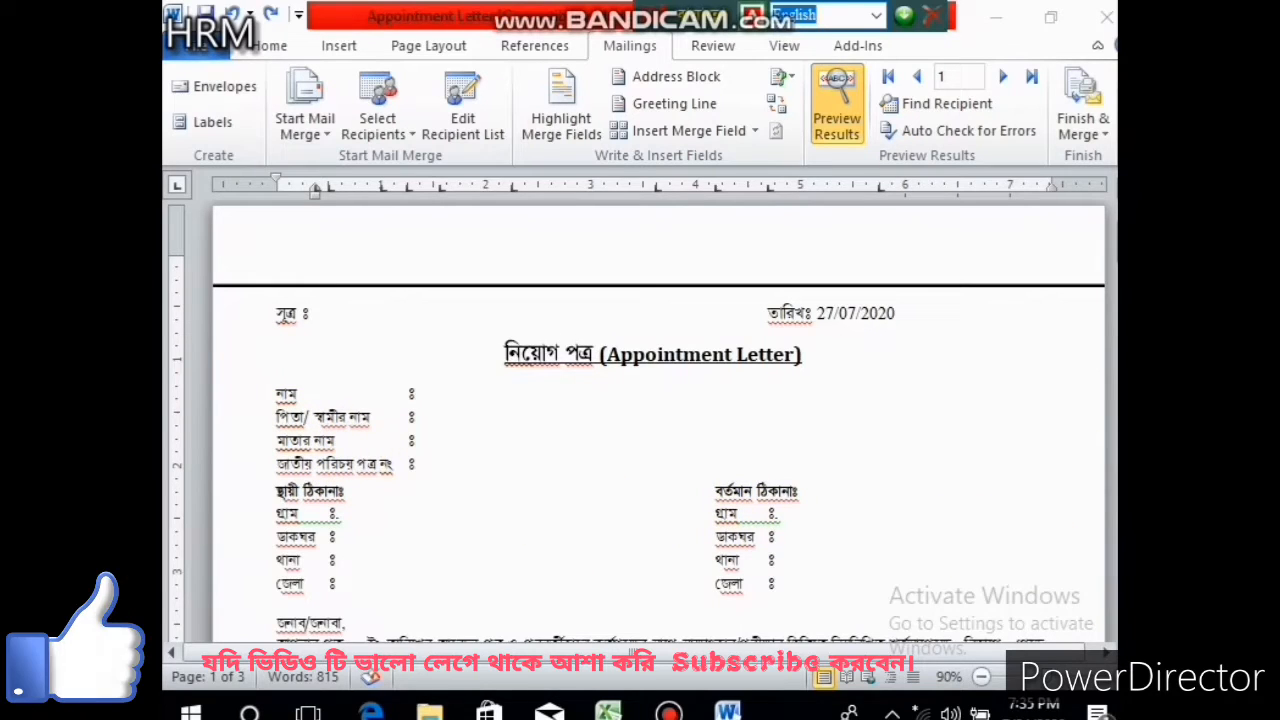
Review the blank personal details, address, ID number and wage fields on page 1 of the appointment letter, ending back at its start.
scroll(1050, 571, "down", 3)
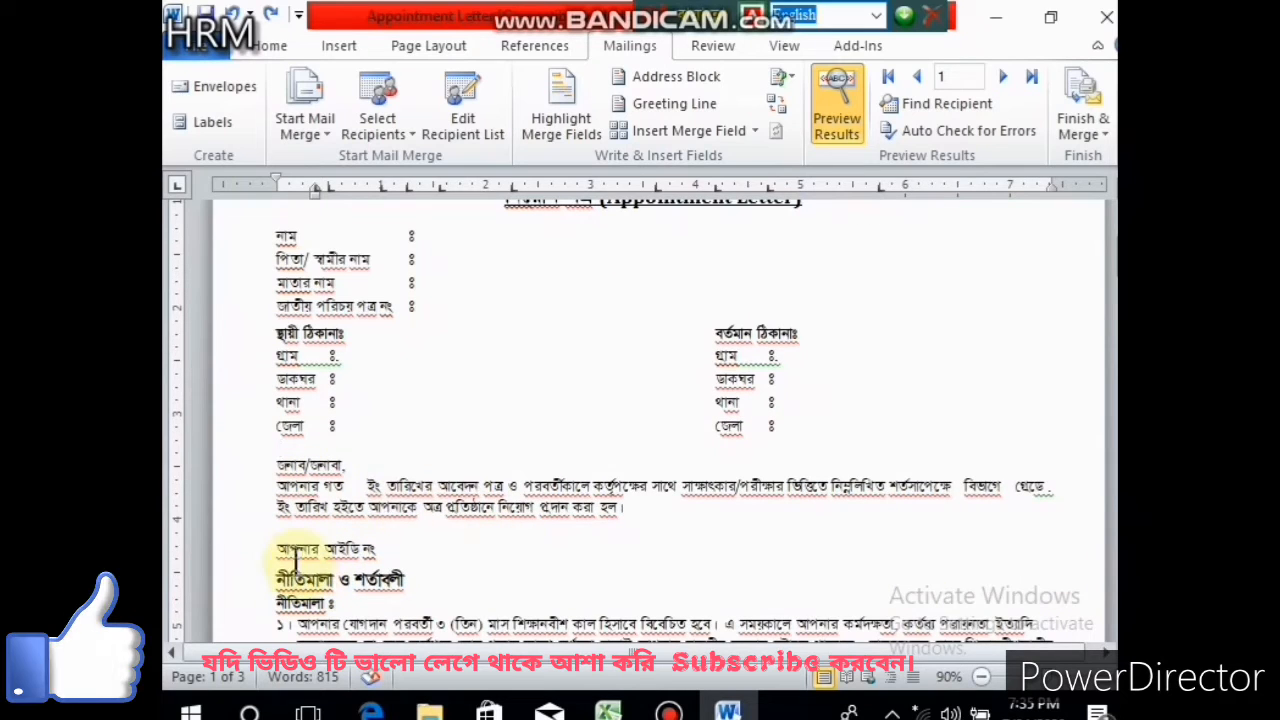
left_click(397, 550)
scroll(1110, 572, "down", 3)
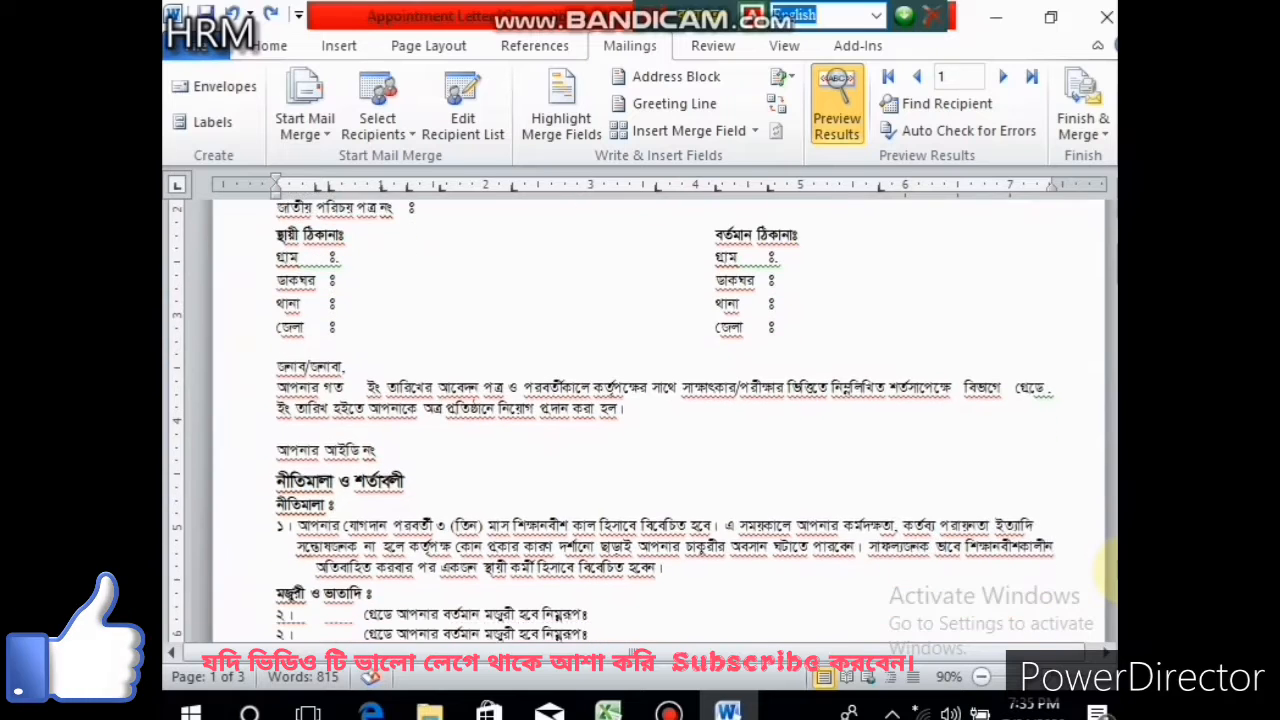
scroll(1110, 572, "down", 1)
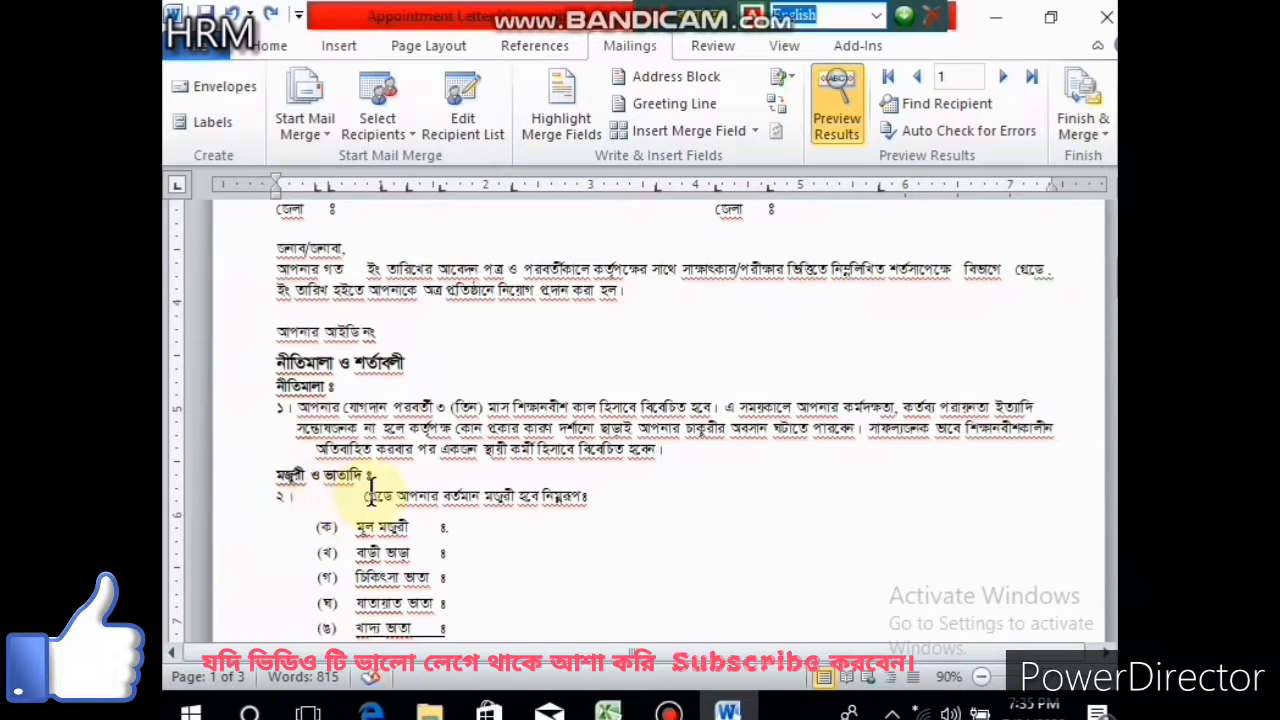
scroll(1110, 540, "down", 1)
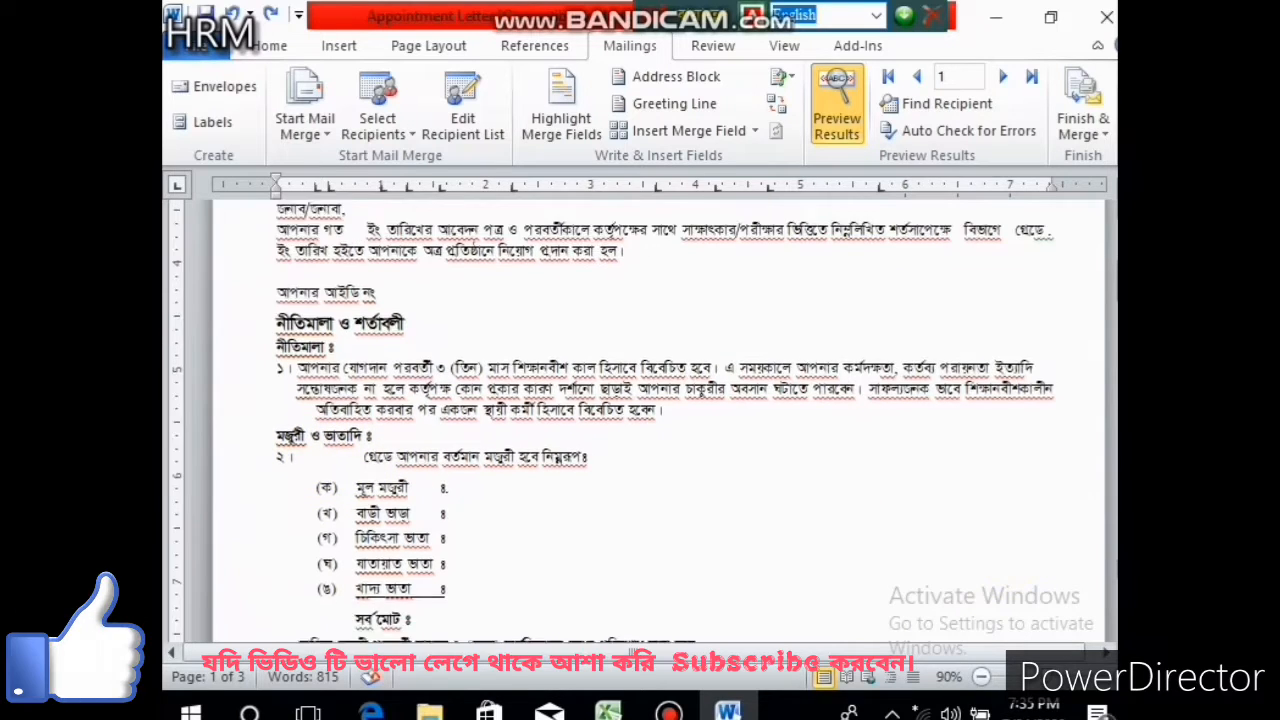
left_click(332, 437)
left_click(493, 490)
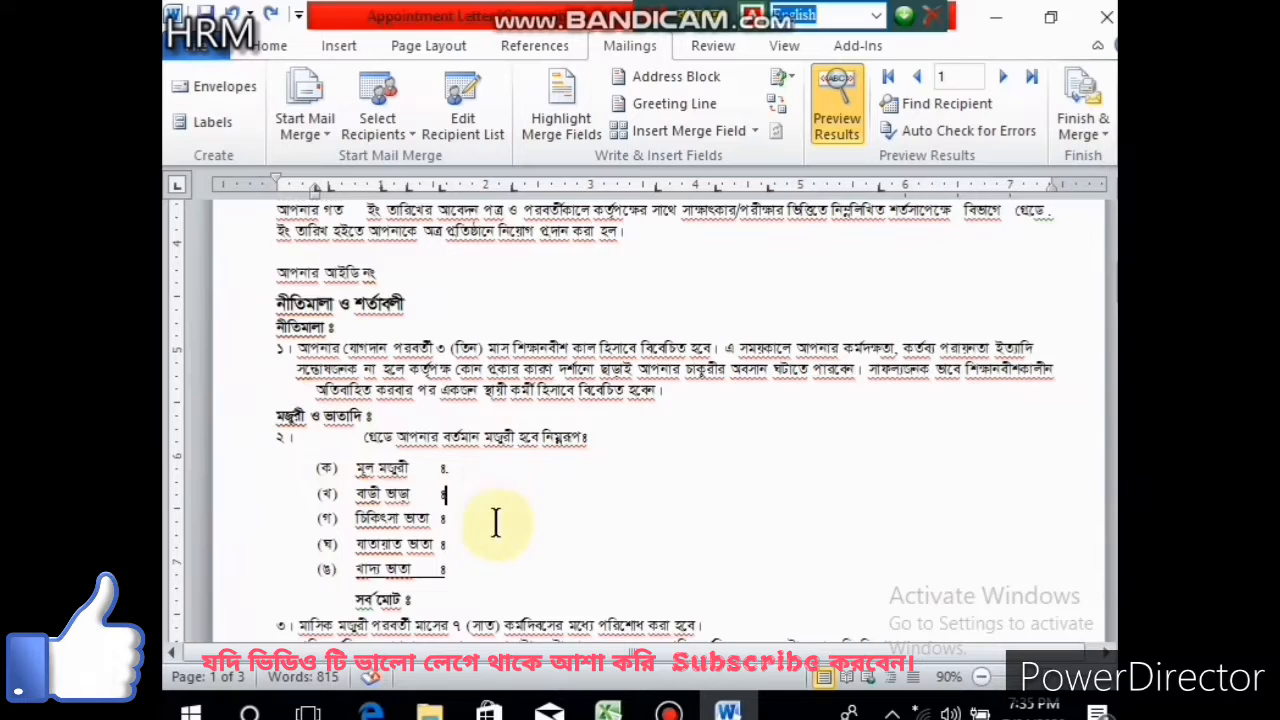
left_click_drag(496, 522, 497, 543)
left_click(806, 574)
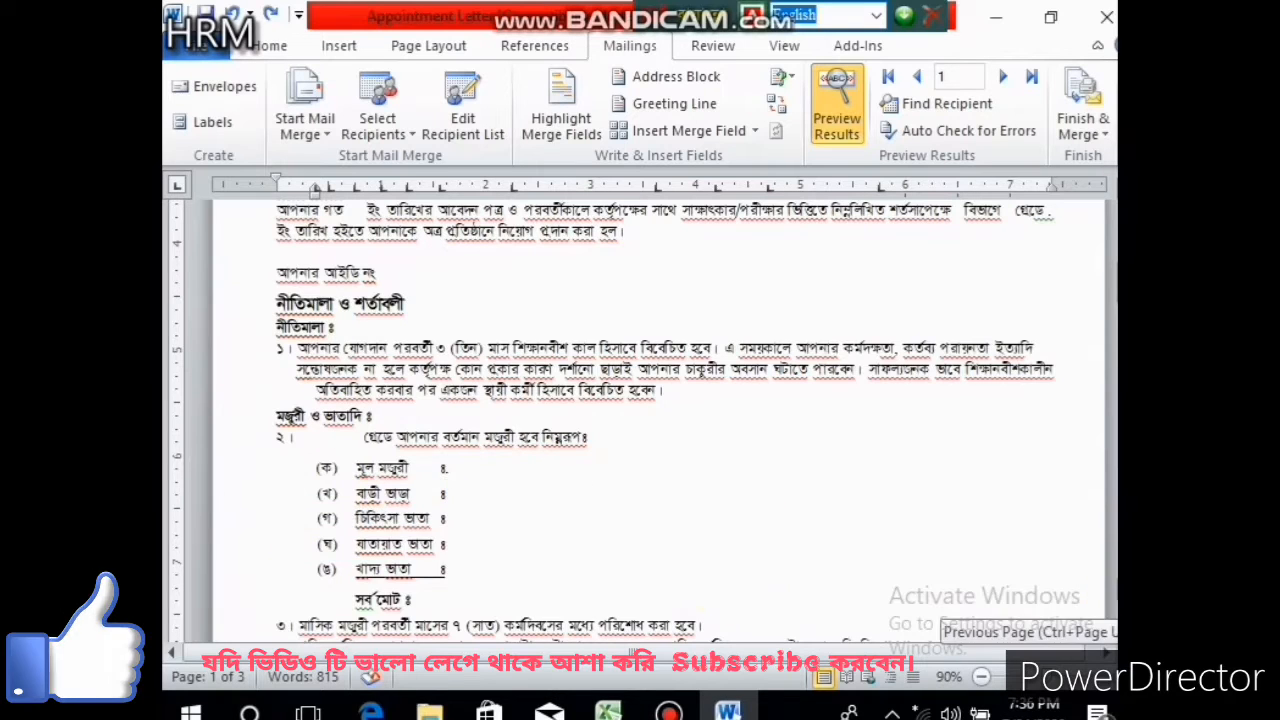
key("ctrl+Page_Up")
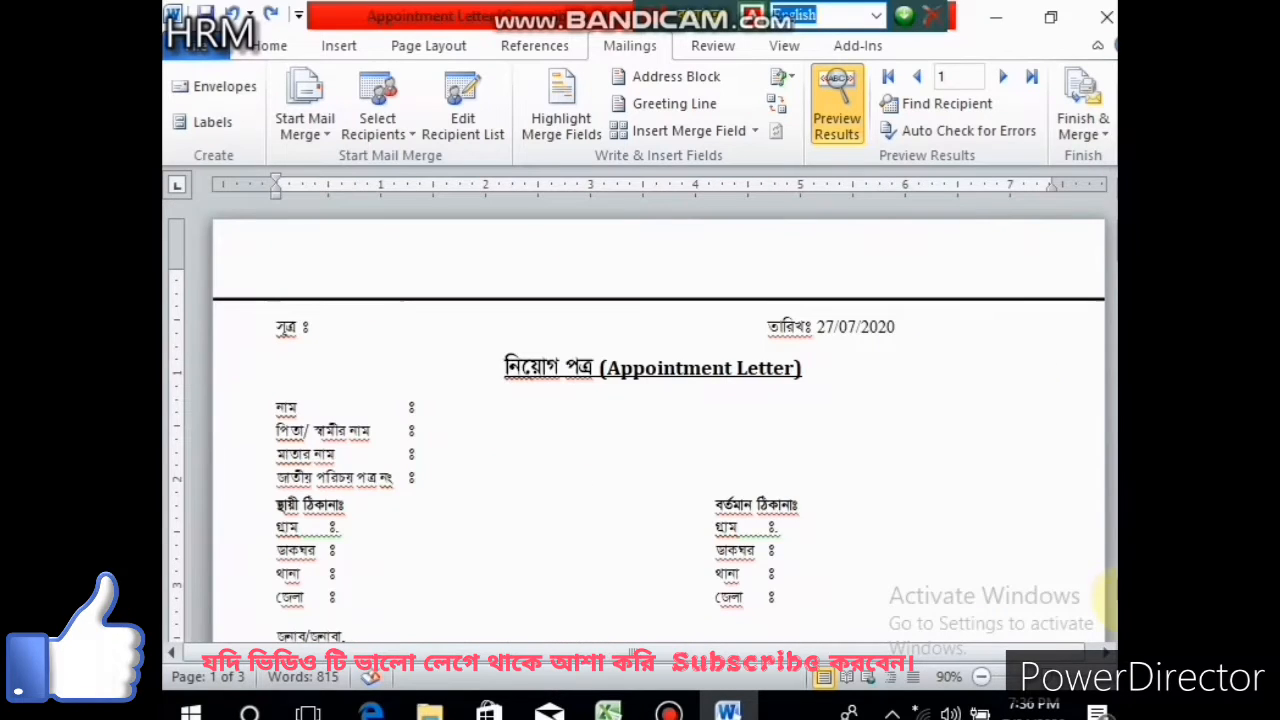
Read through the letter's wage rules, bonus and medical benefits, and the leave section on page 2.
left_click(1112, 600)
scroll(659, 428, "down", 5)
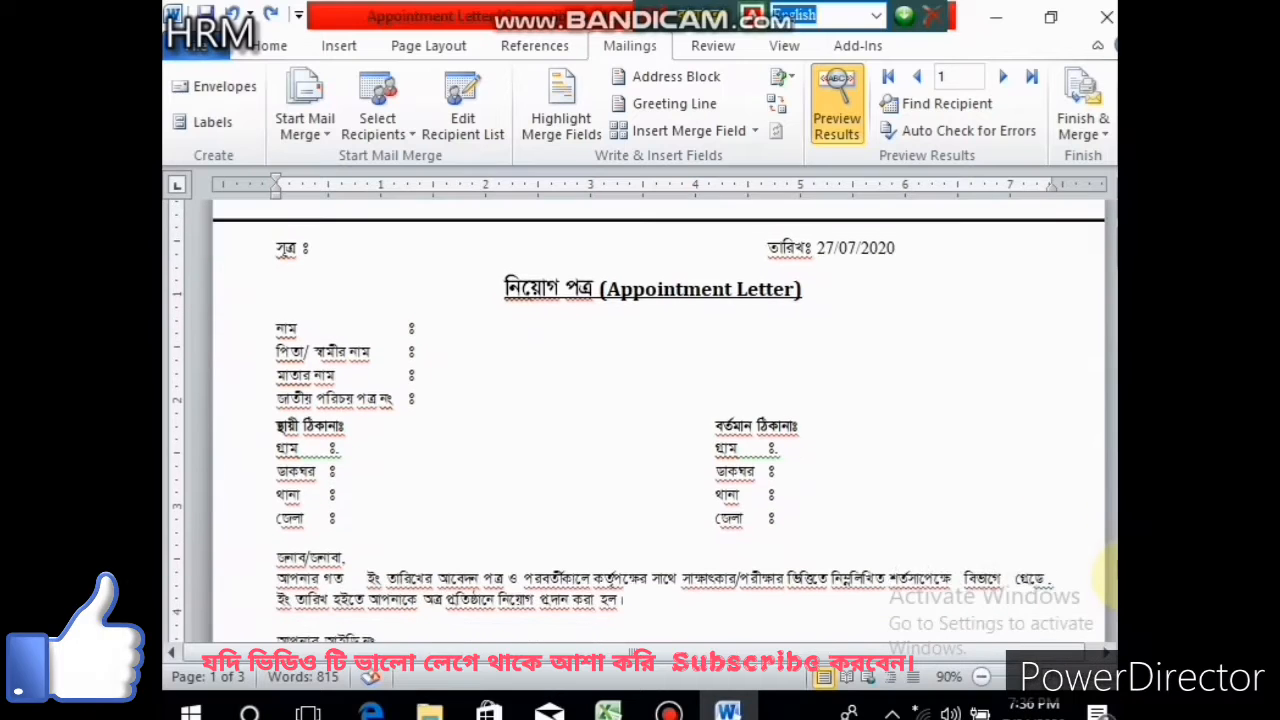
scroll(1100, 580, "down", 10)
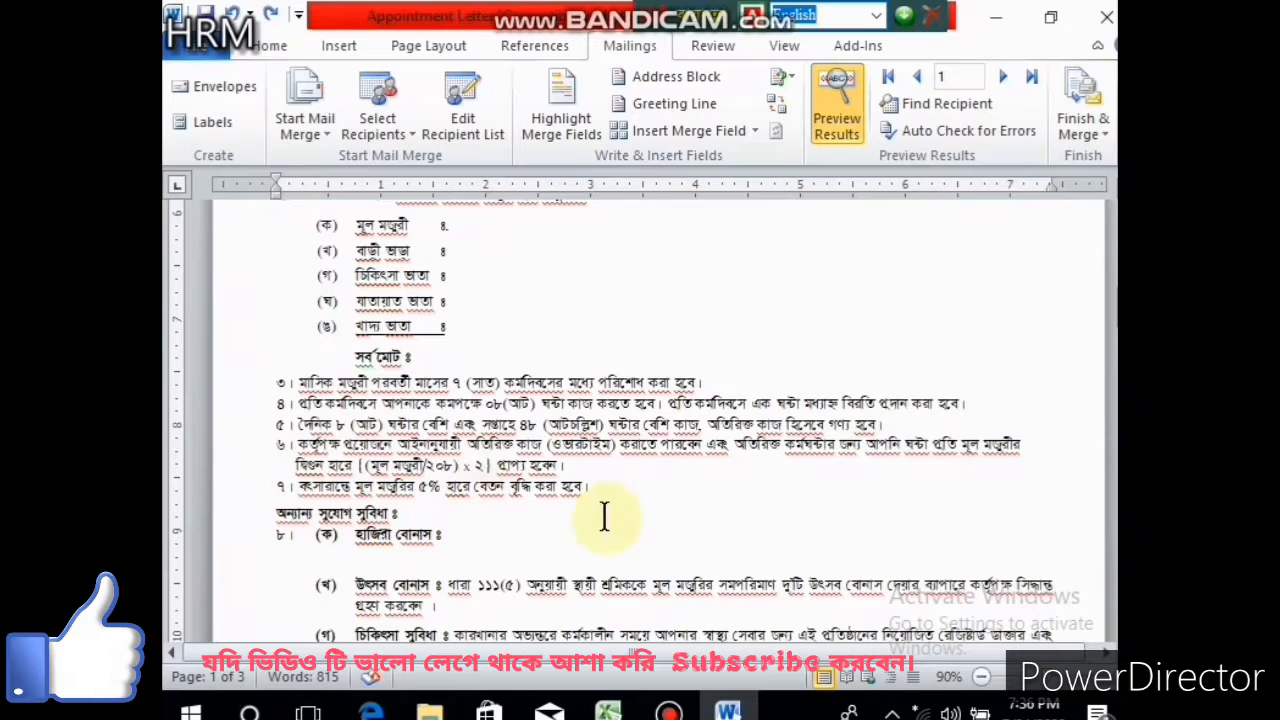
scroll(640, 420, "down", 3)
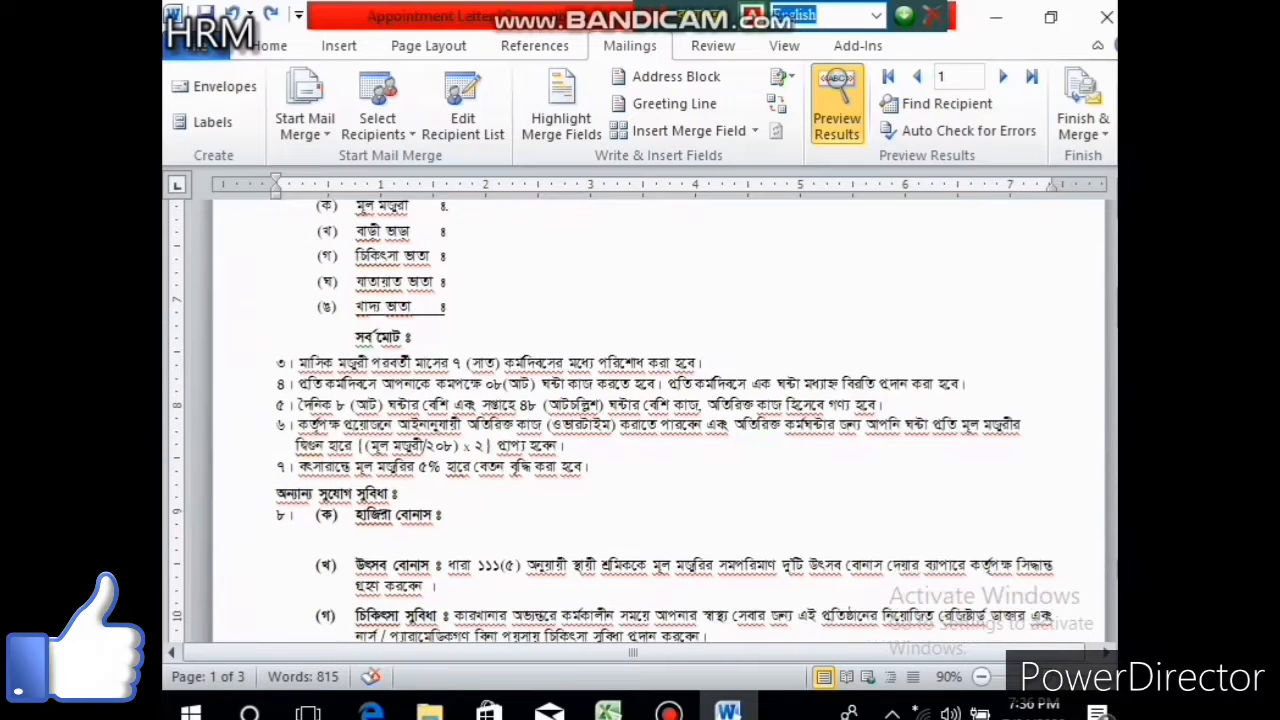
scroll(640, 420, "down", 2)
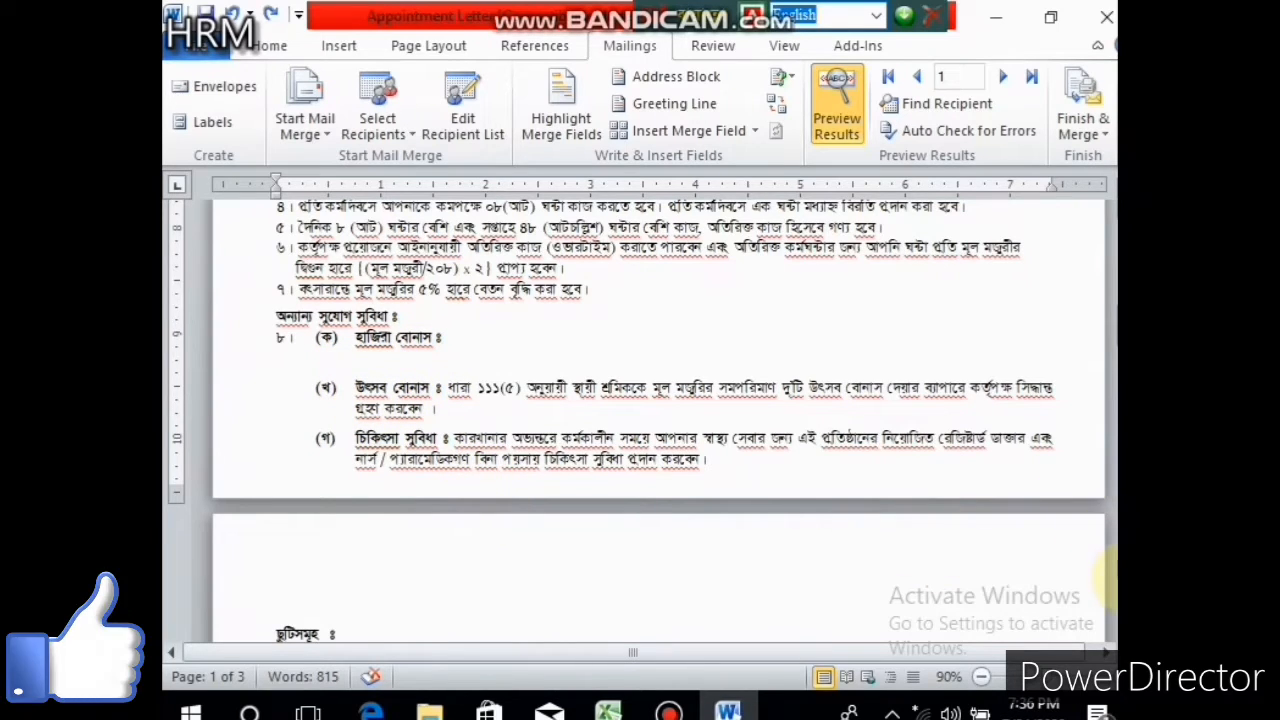
scroll(1112, 578, "down", 4)
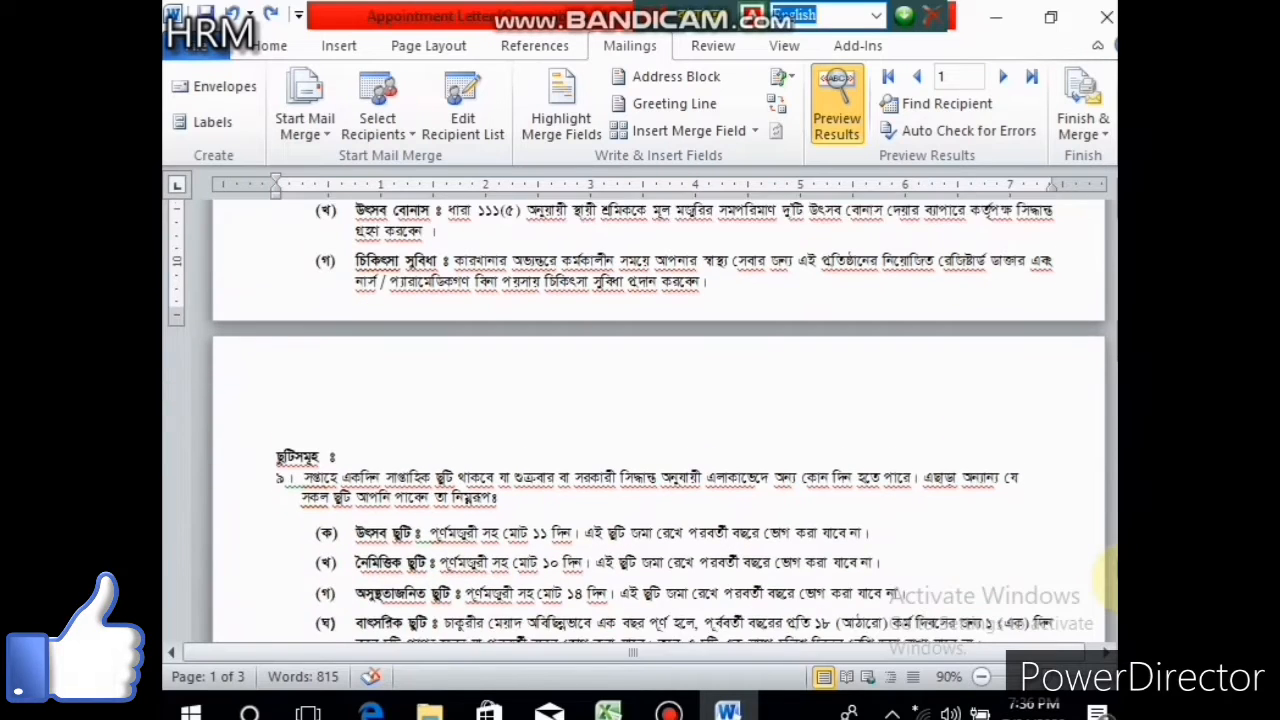
scroll(1112, 578, "down", 1)
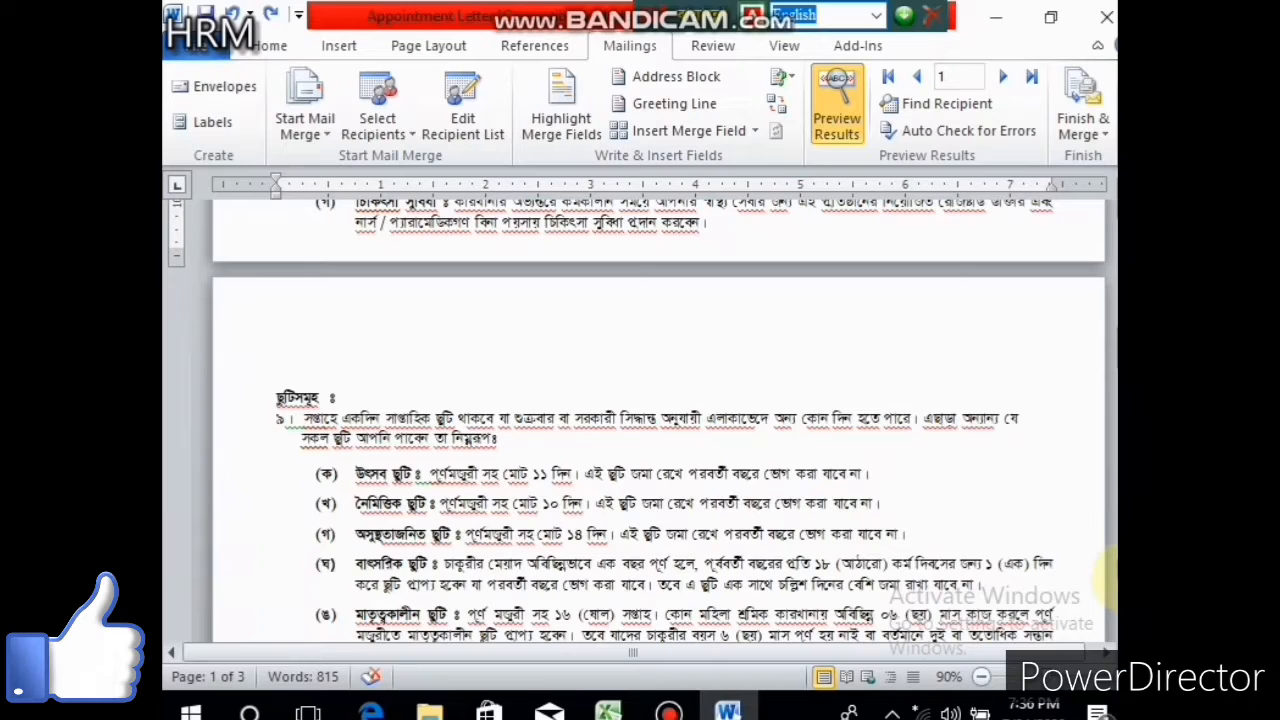
scroll(1112, 580, "down", 1)
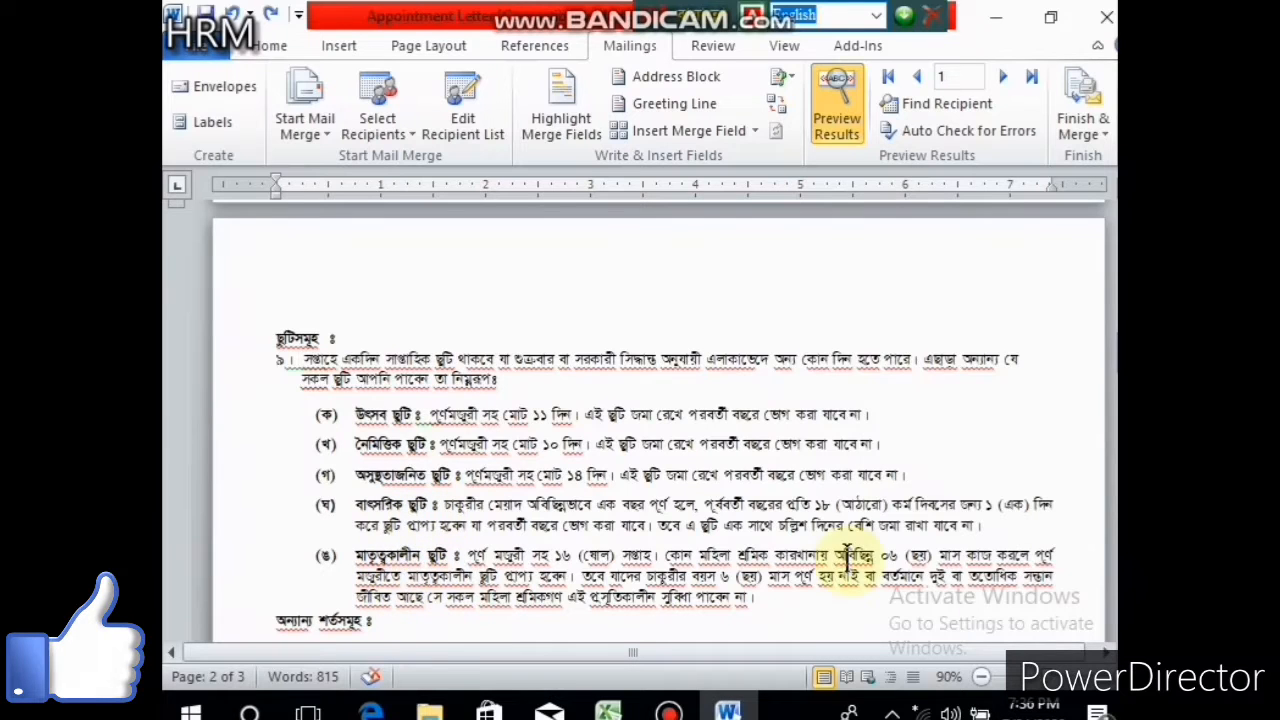
scroll(660, 420, "down", 2)
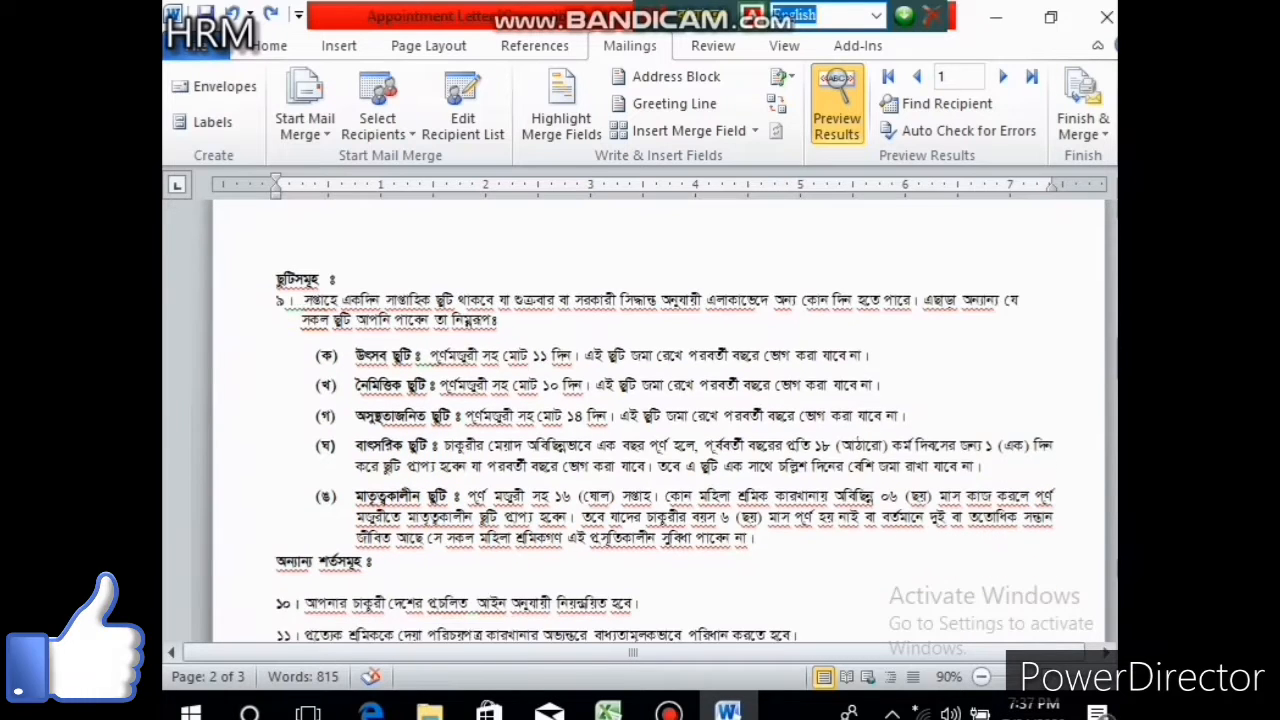
scroll(660, 420, "down", 2)
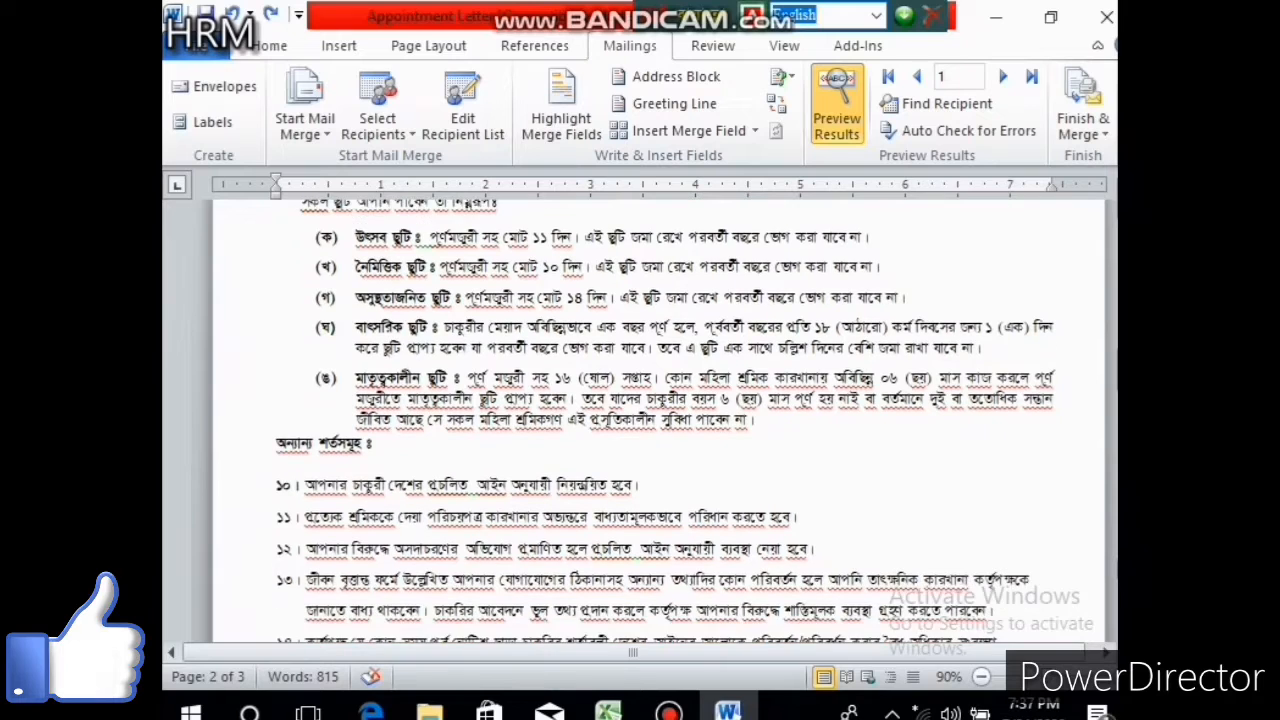
Read the other employment conditions, clauses 10 to 20, through to the employer's signature area and the page 3 declaration.
scroll(1033, 556, "down", 3)
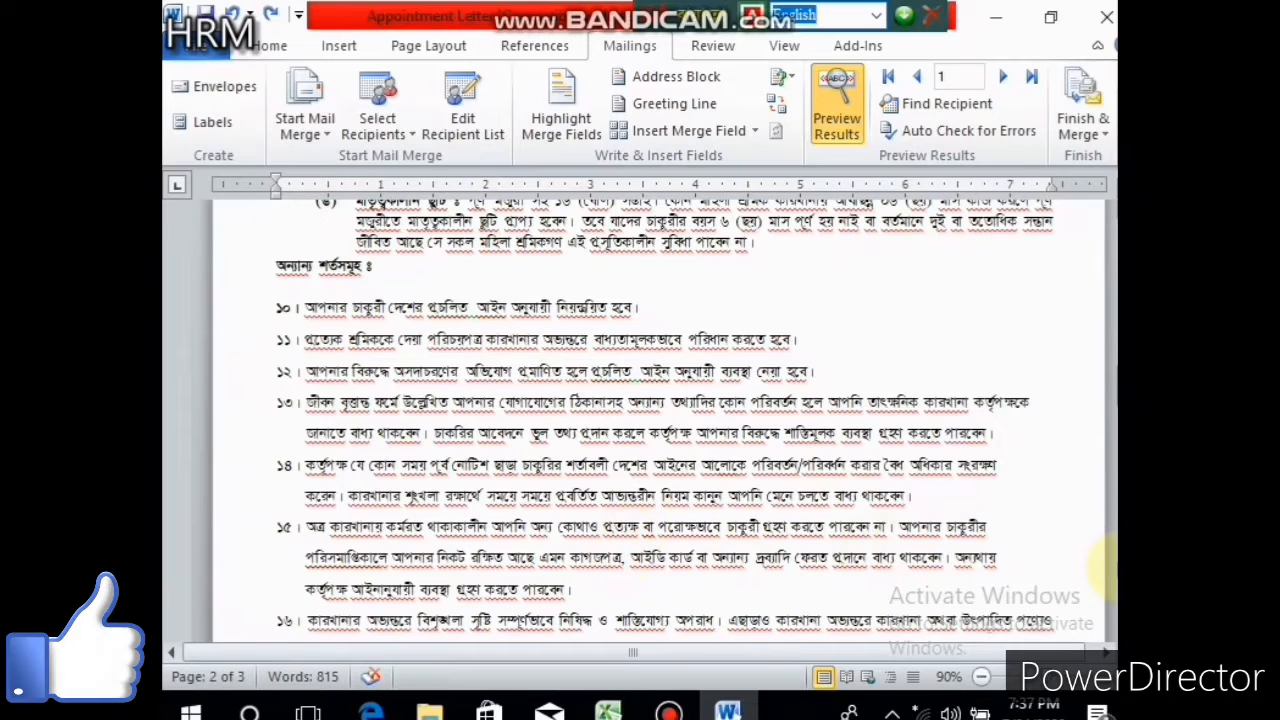
scroll(1112, 566, "down", 1)
scroll(1110, 568, "down", 1)
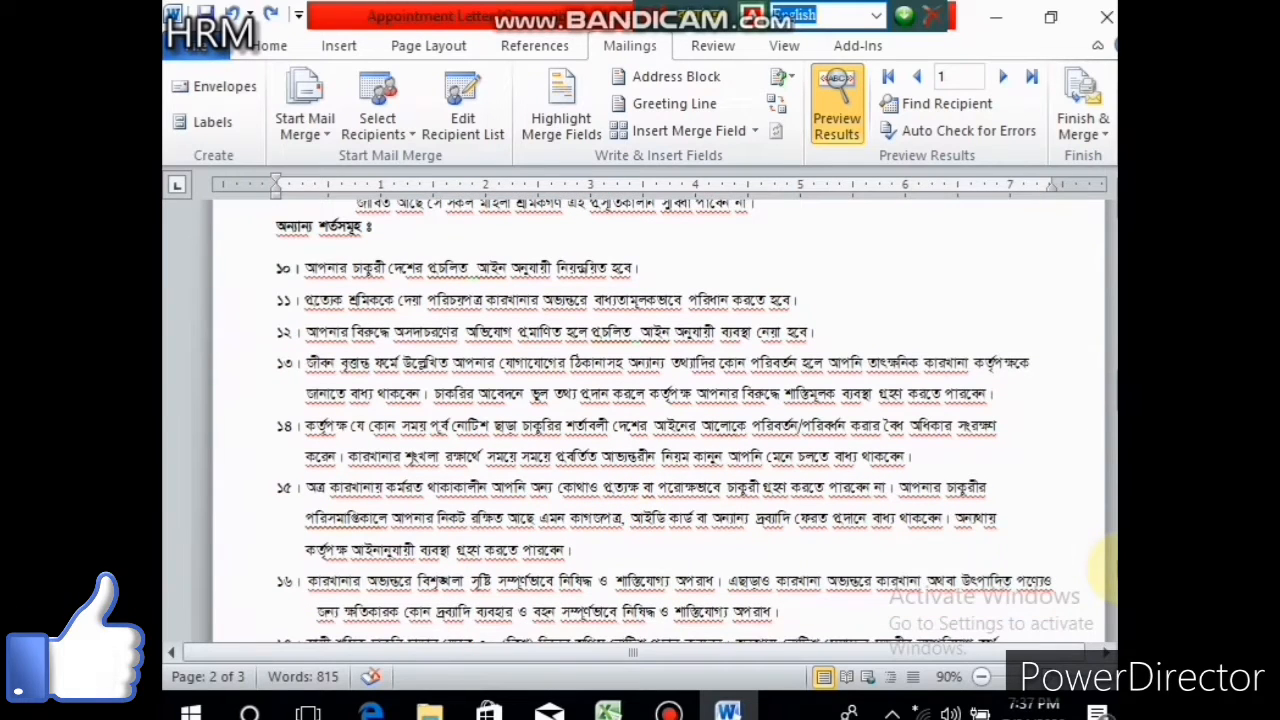
scroll(1110, 568, "down", 1)
scroll(1110, 566, "down", 3)
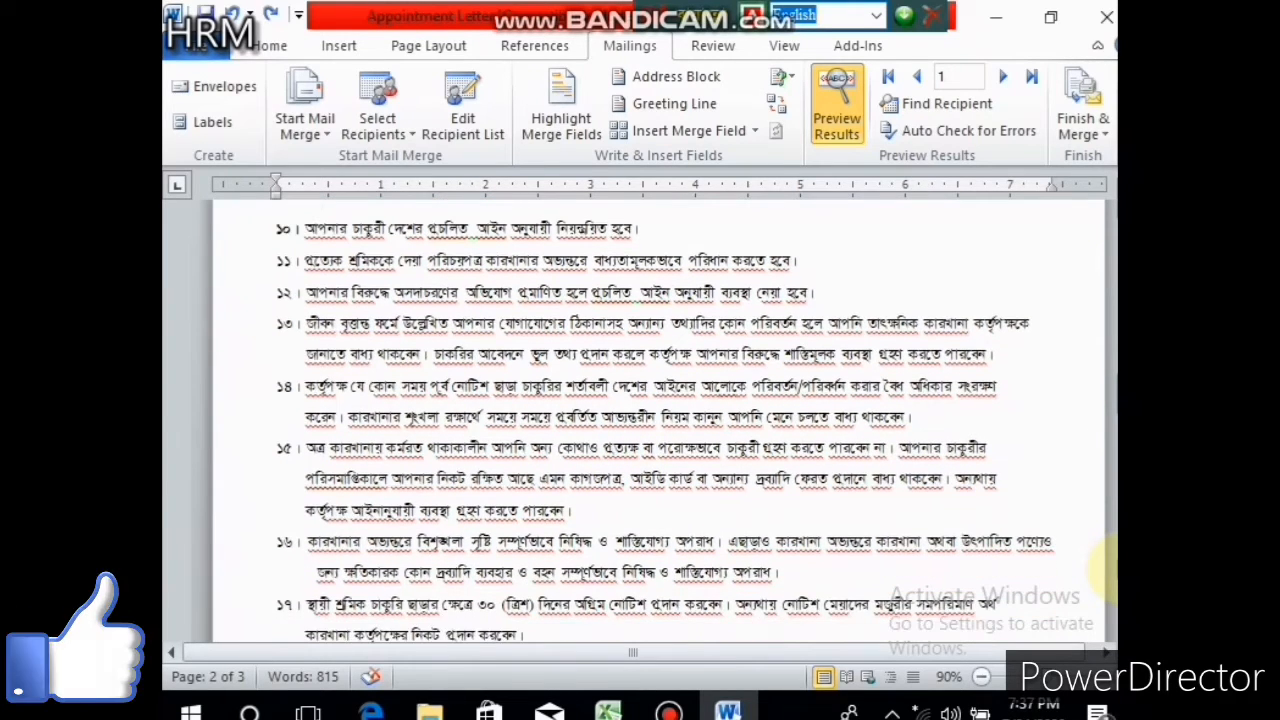
scroll(1110, 568, "down", 3)
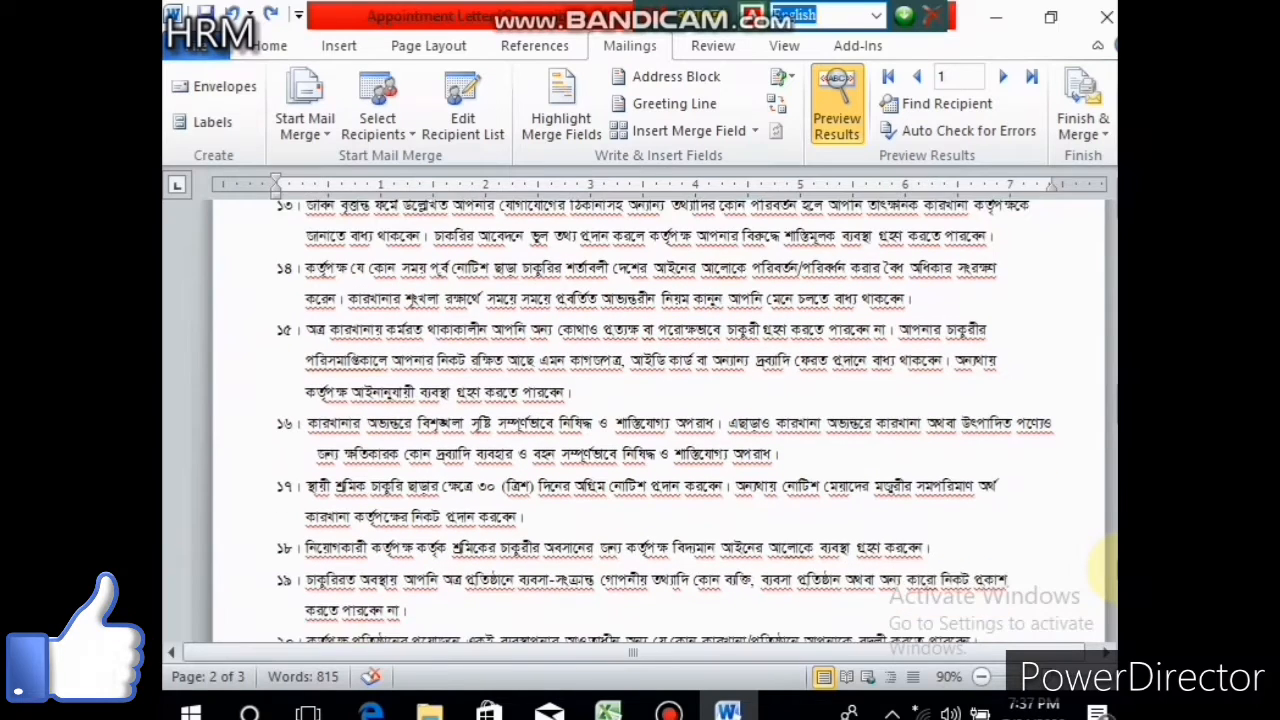
scroll(1110, 568, "down", 5)
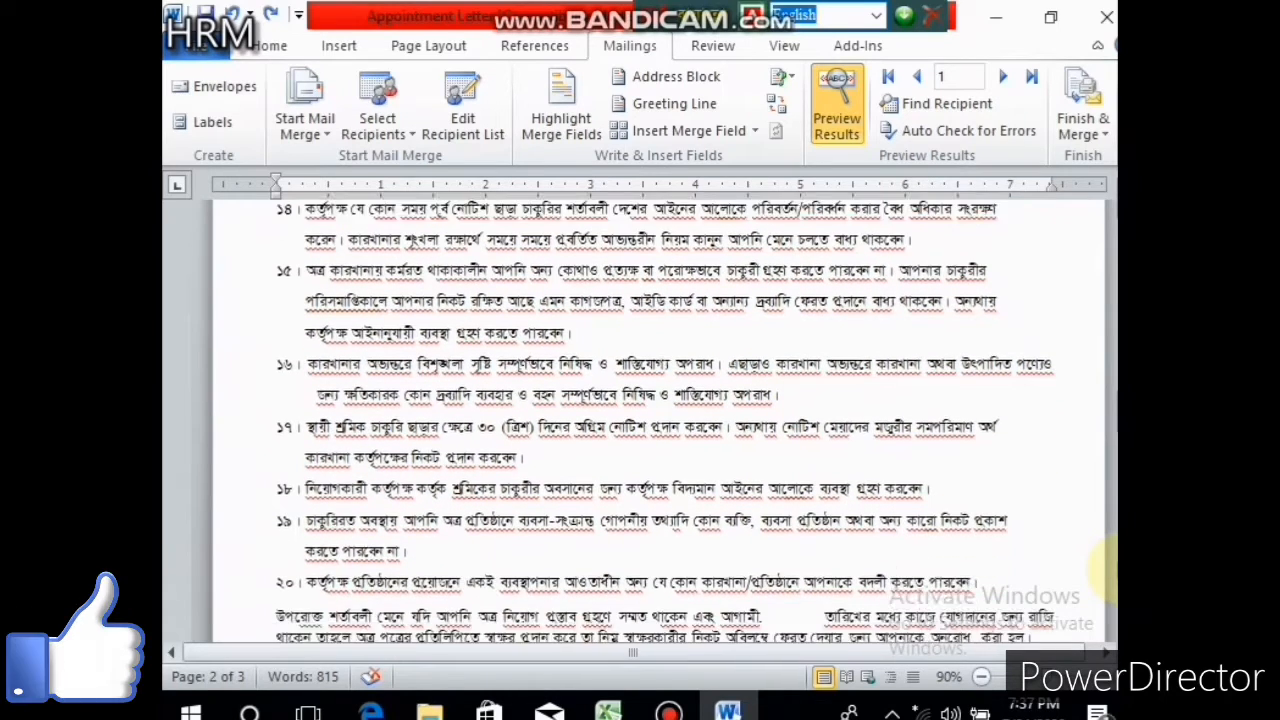
scroll(1108, 568, "down", 5)
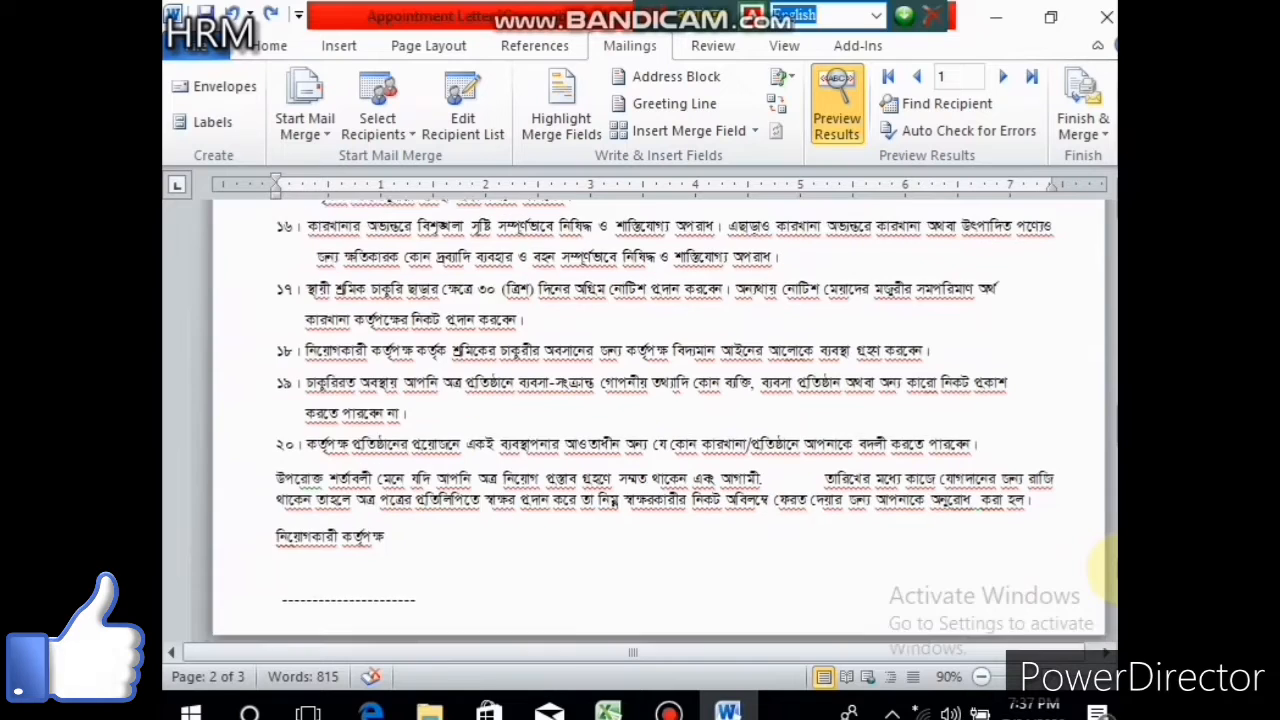
scroll(1108, 568, "down", 8)
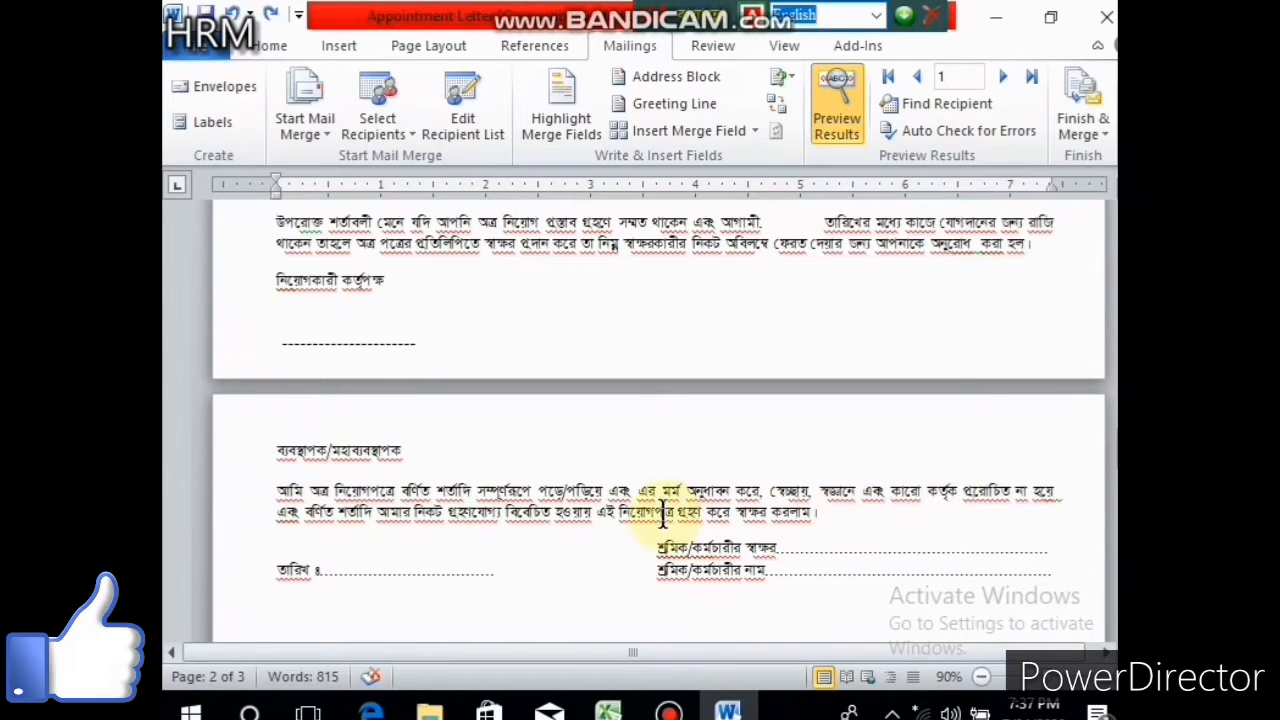
Check the employee signature, employee name and date lines at the end of the letter on page 3.
left_click(790, 545)
left_click_drag(808, 545, 872, 545)
left_click(848, 571)
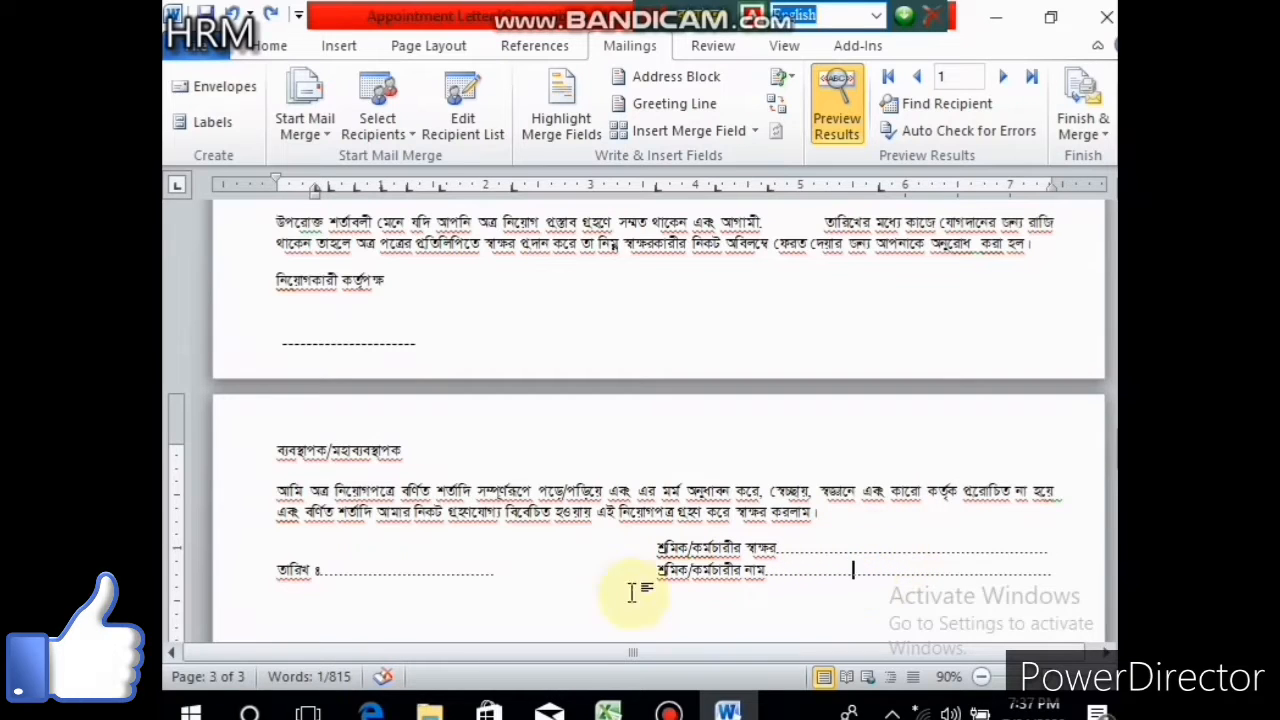
left_click(447, 572)
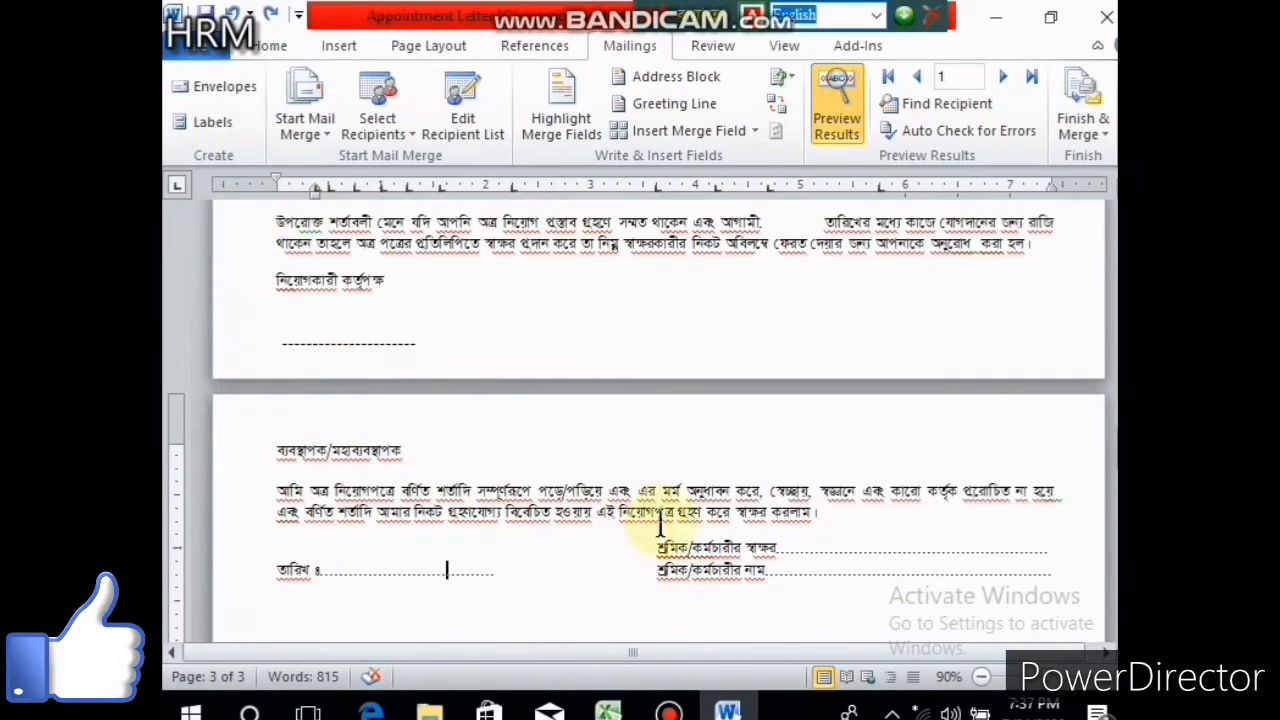
Go back to the start of the letter and compare it with the employee data sheet in Excel.
scroll(663, 457, "up", 10)
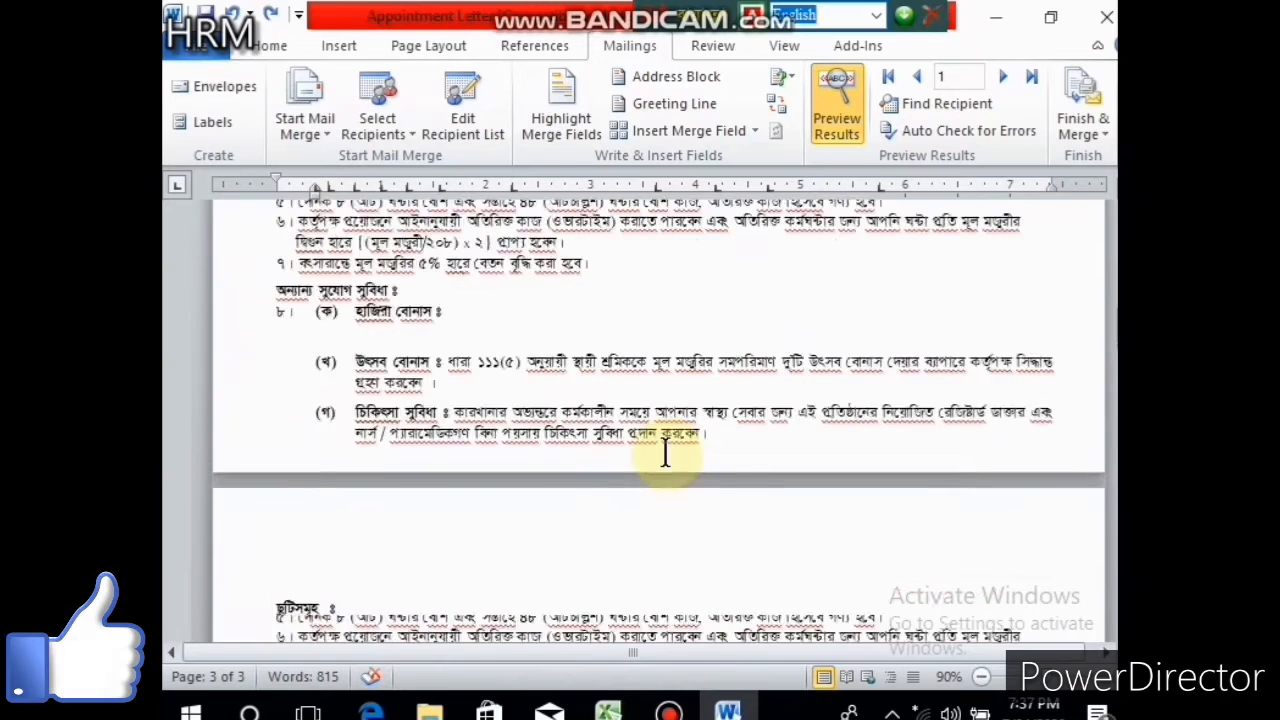
scroll(665, 452, "up", 10)
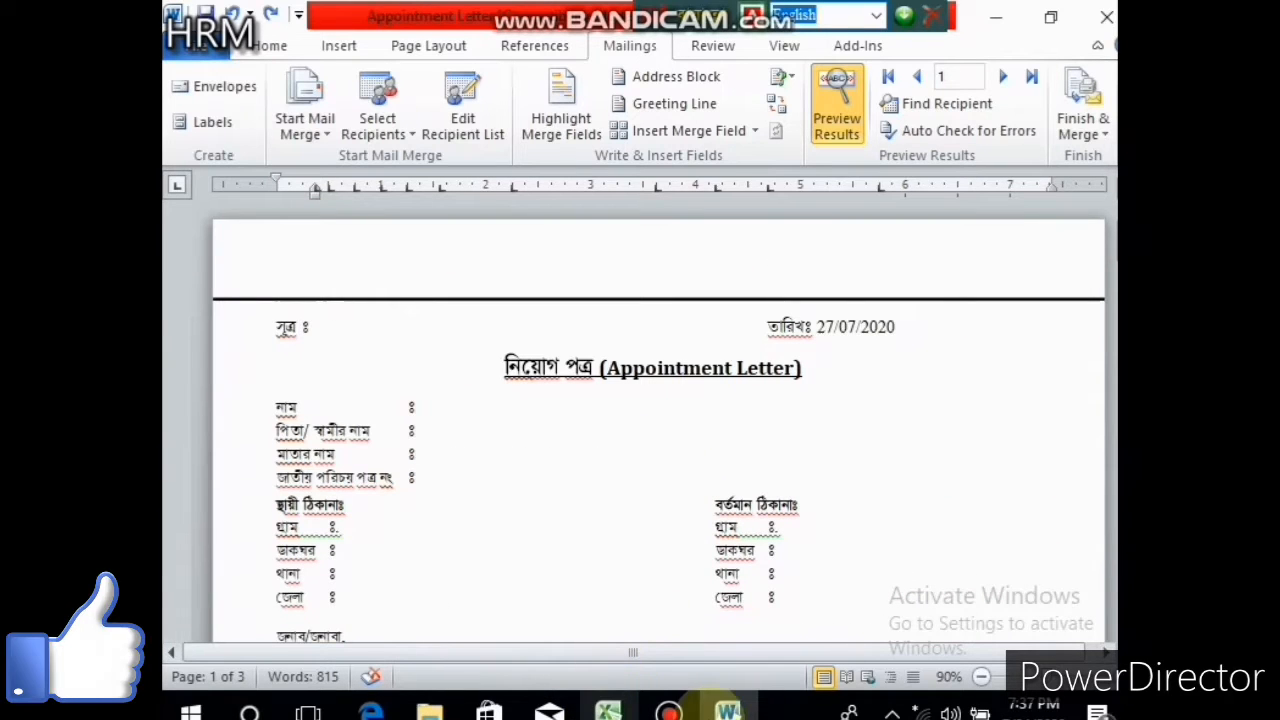
left_click(612, 710)
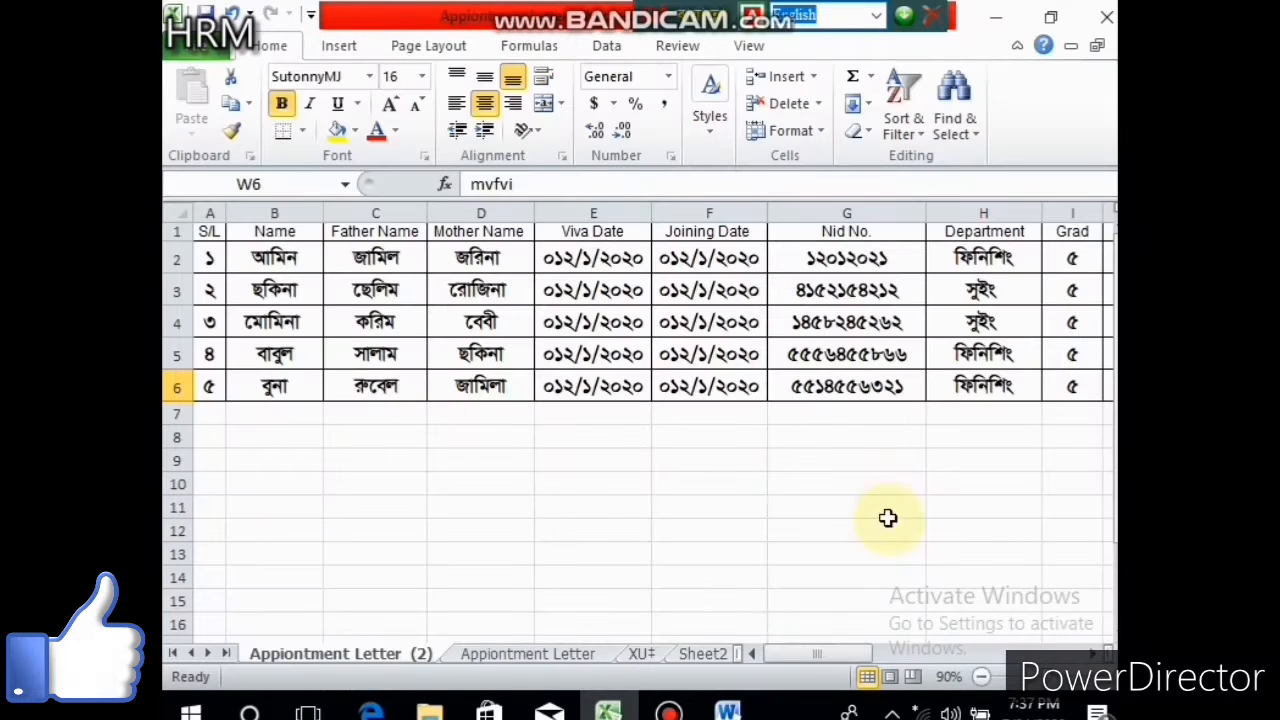
left_click(729, 708)
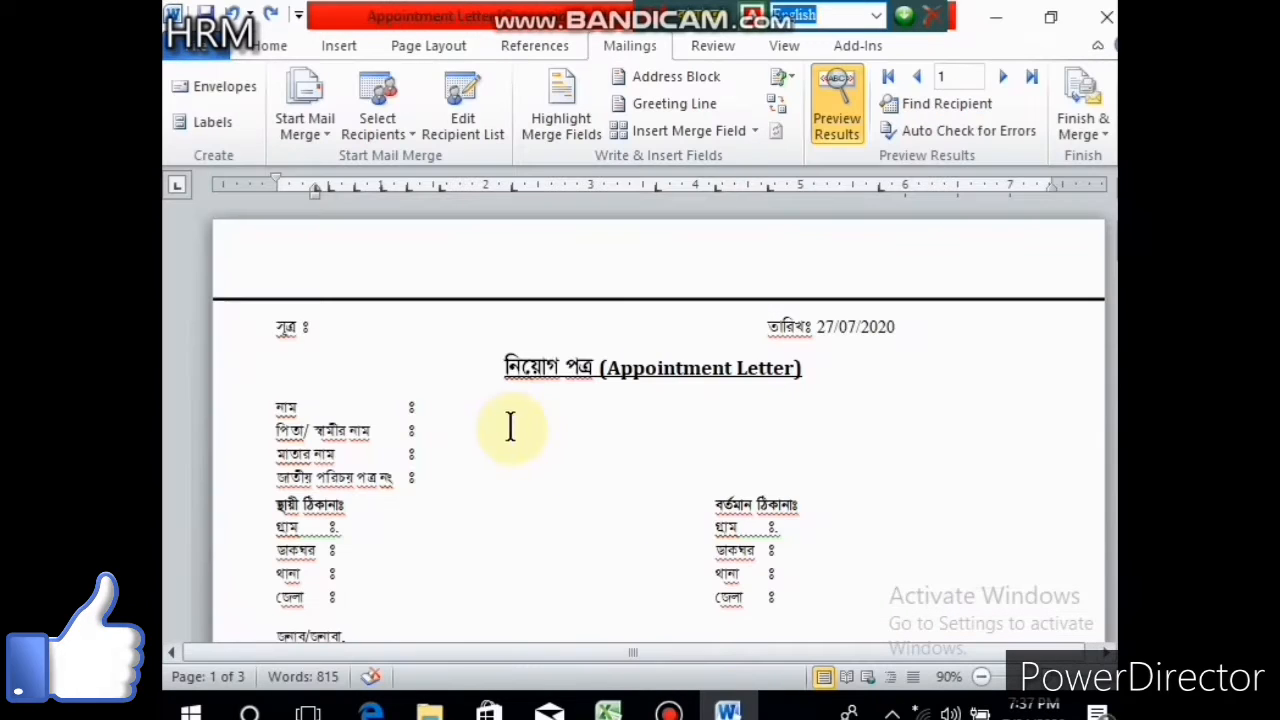
left_click(608, 710)
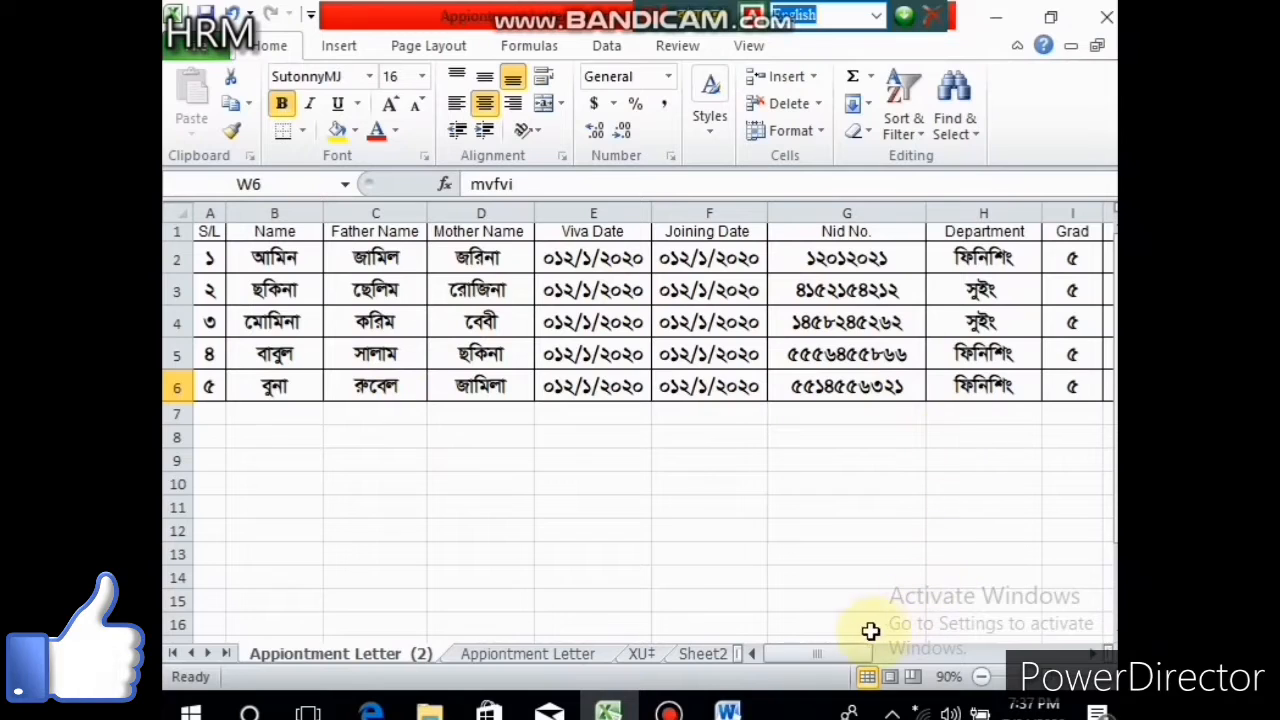
left_click(846, 662)
left_click_drag(1110, 386, 1110, 386)
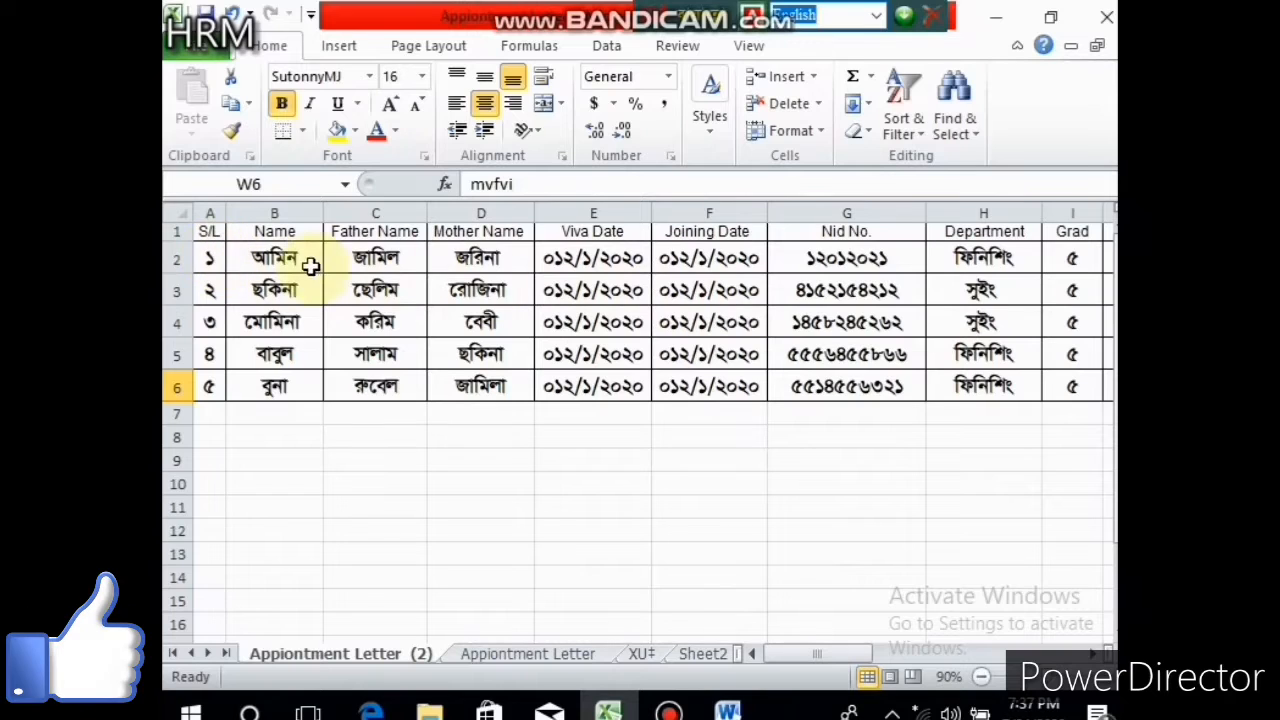
Check the employee sheet's header cells from S/L through Name, Father Name and Mother Name to Viva Date.
left_click(207, 231)
left_click(265, 232)
left_click(386, 233)
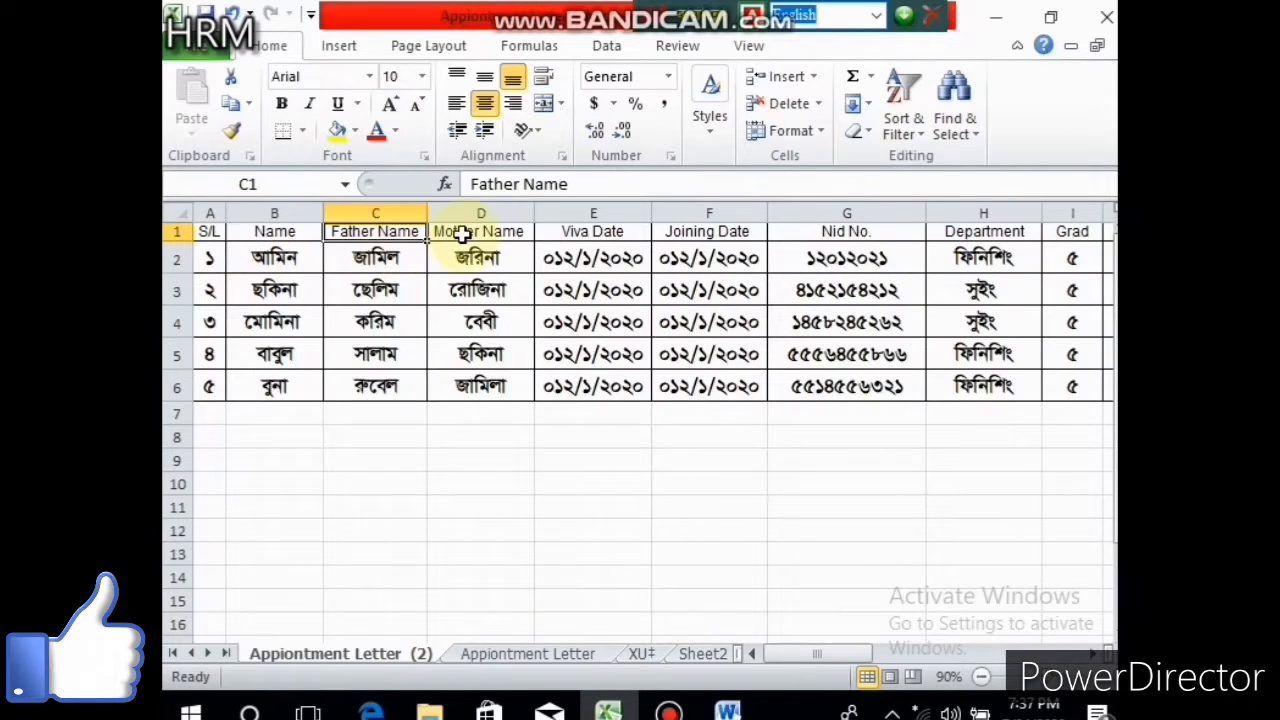
left_click(466, 232)
left_click(580, 240)
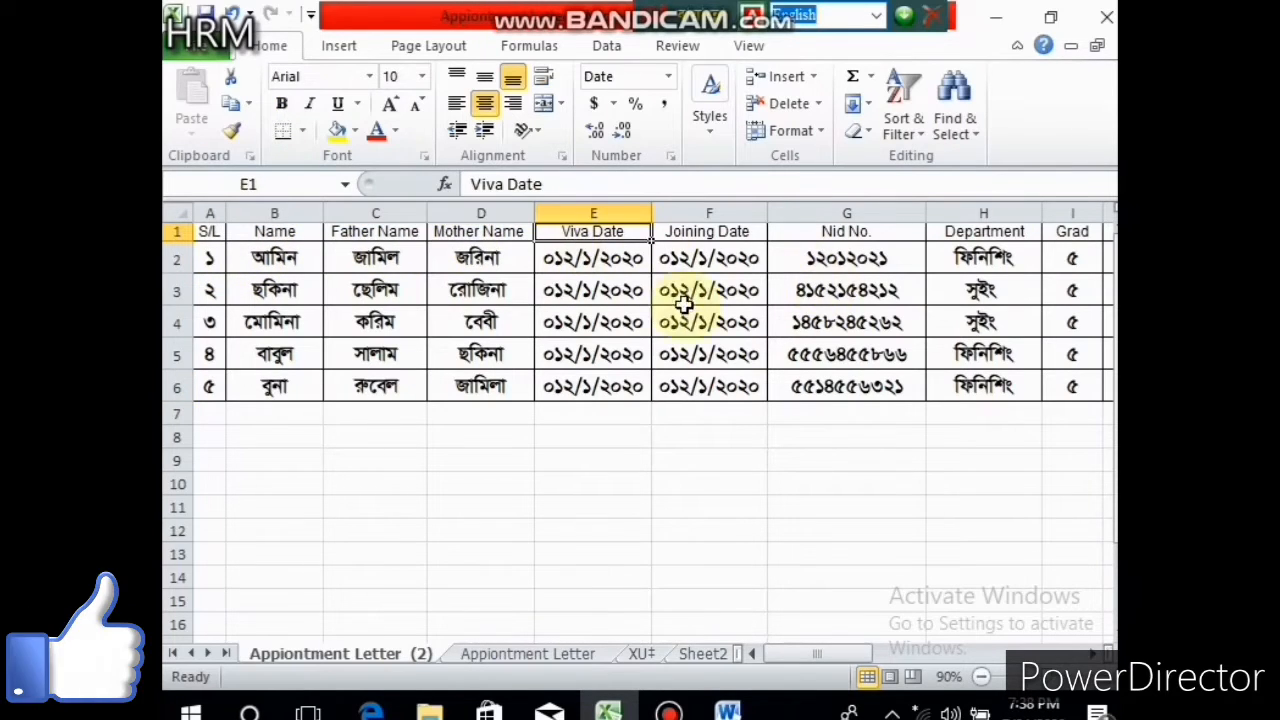
Switch back to the appointment letter in Word, checking the Excel employee sheet once more.
left_click(727, 711)
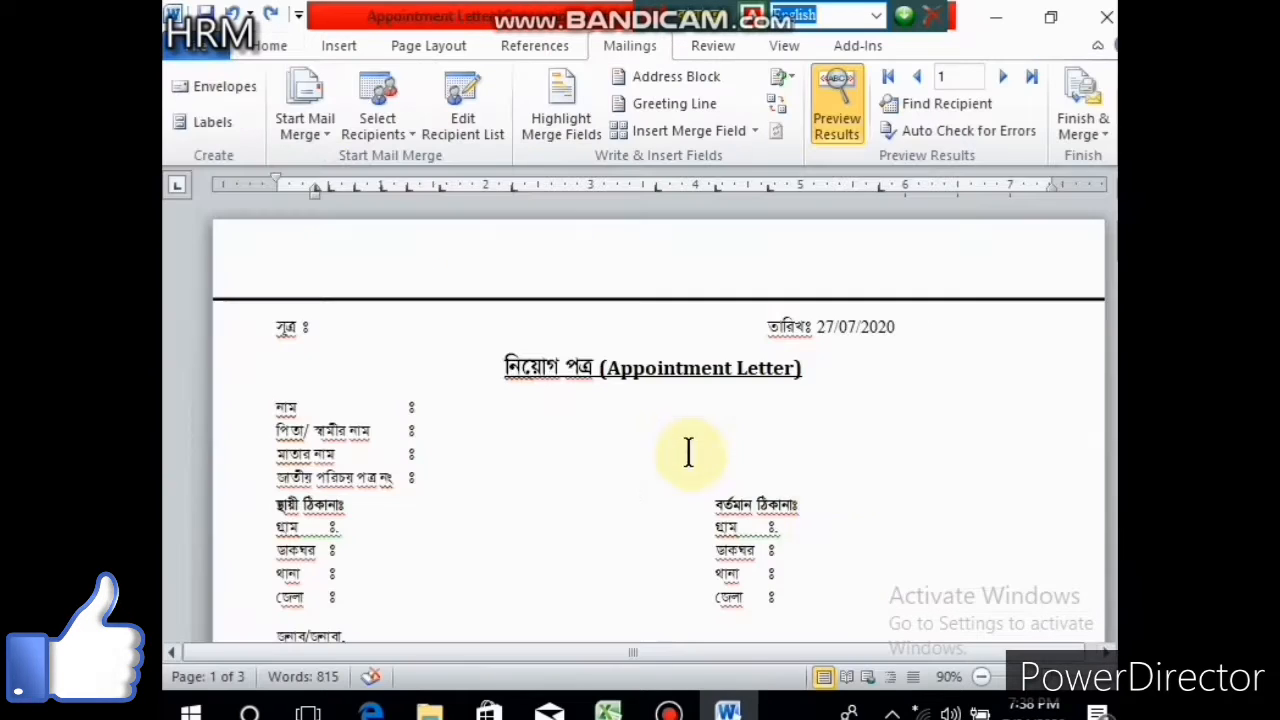
left_click(612, 705)
left_click(727, 711)
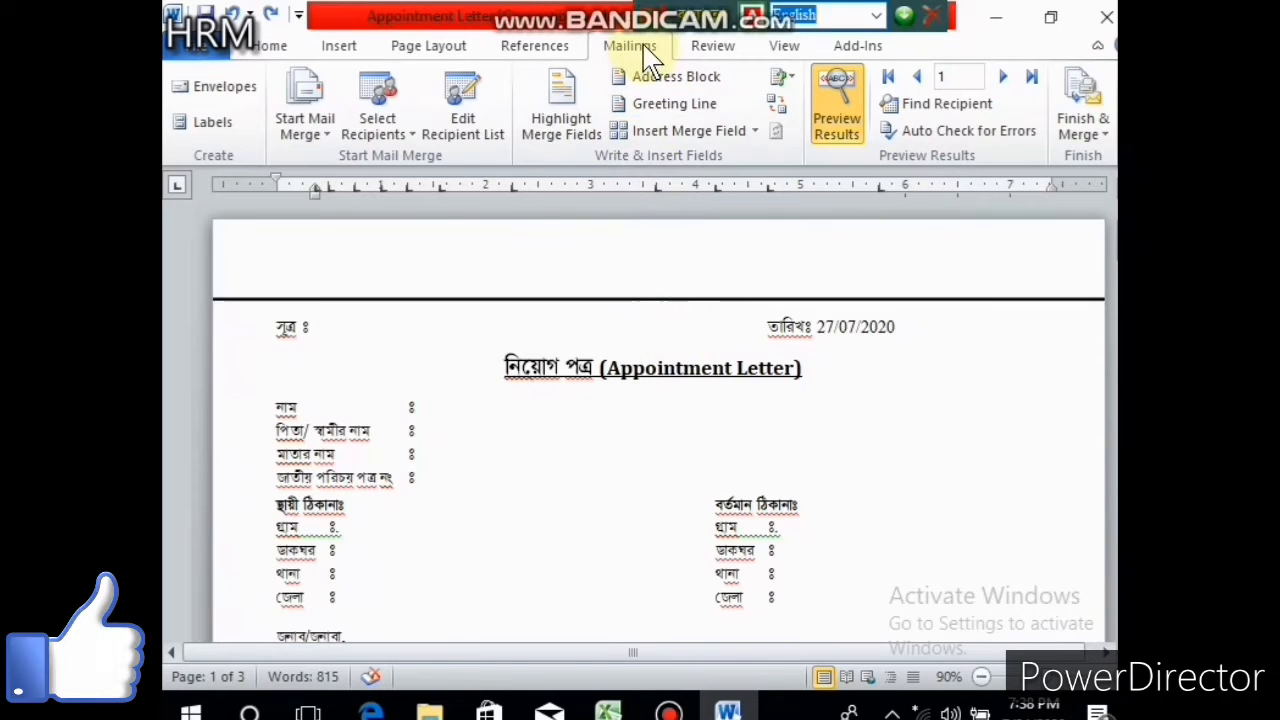
Try to attach the Appiontment Letter Excel workbook from the Excel folder on Data-2 (E:) as the existing recipient list.
left_click(372, 125)
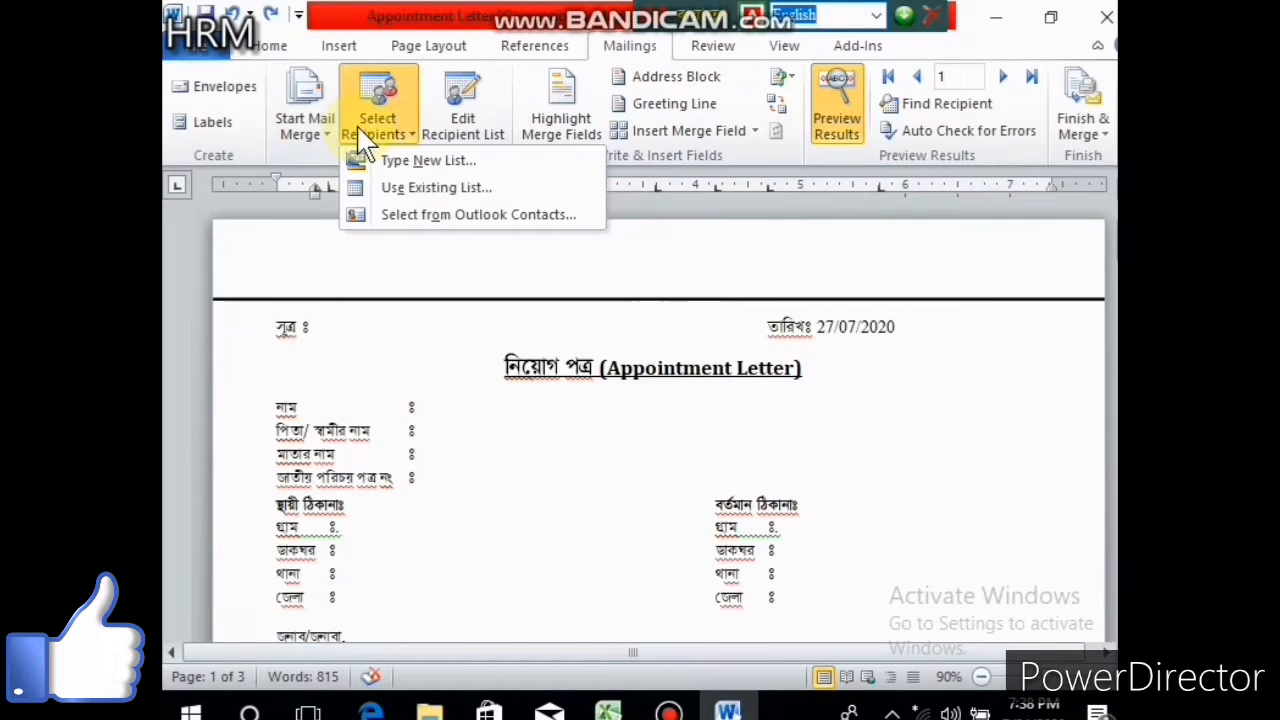
left_click(418, 188)
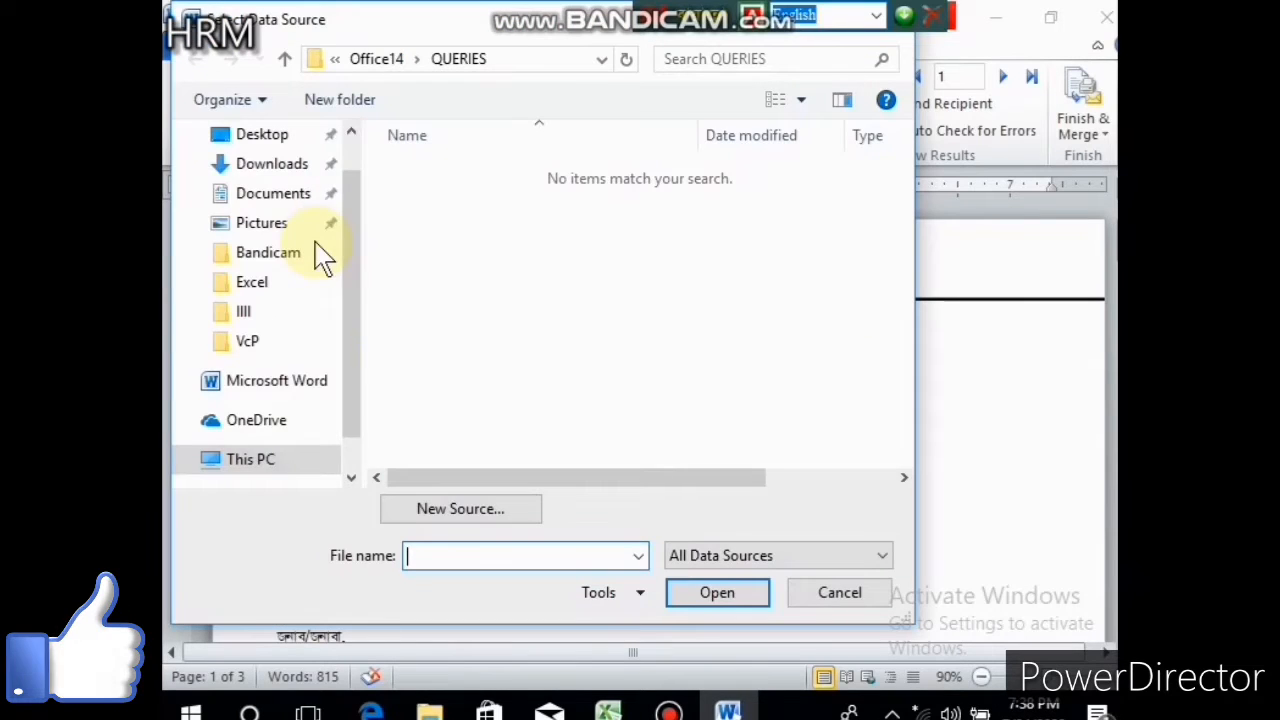
scroll(323, 258, "down", 4)
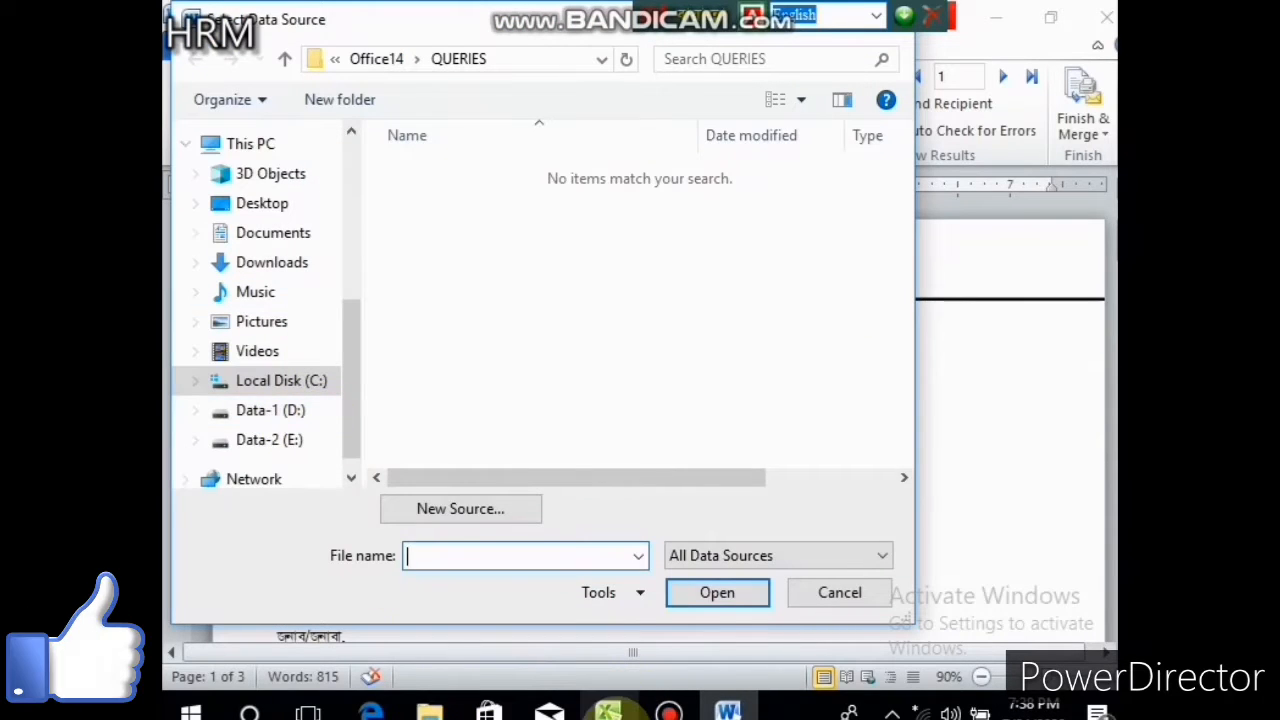
left_click(608, 712)
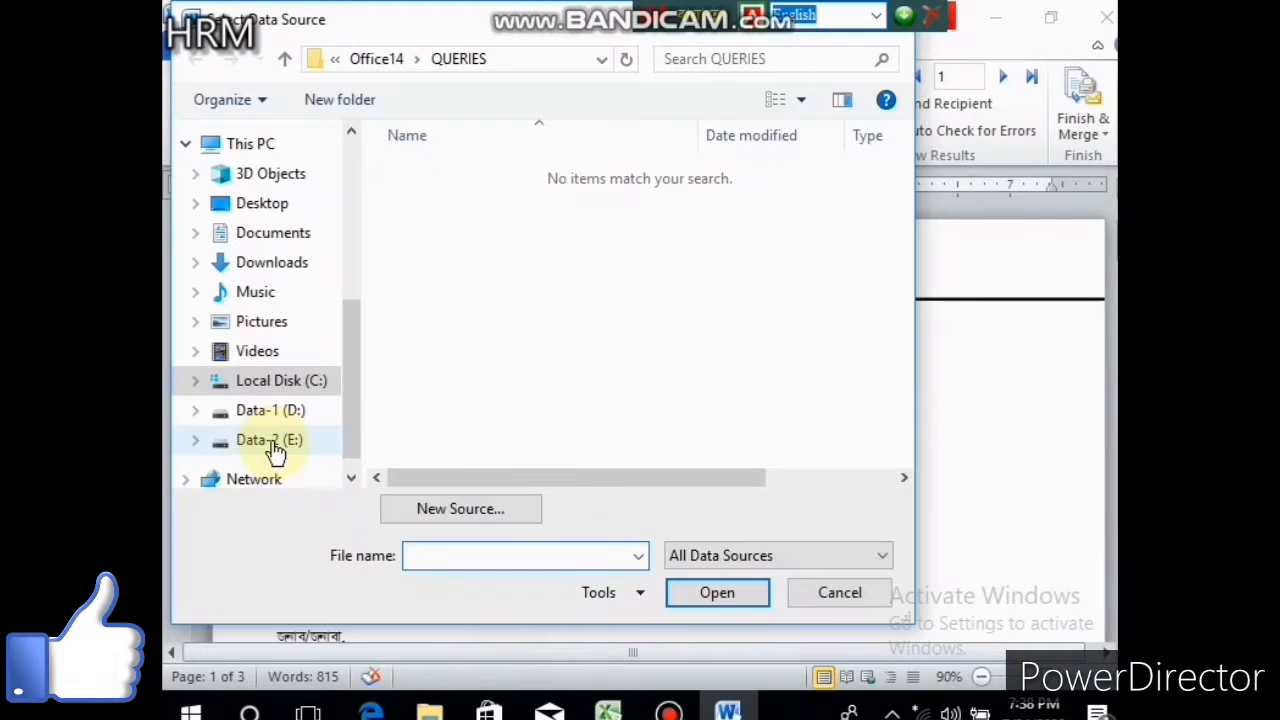
left_click(272, 447)
left_click(424, 228)
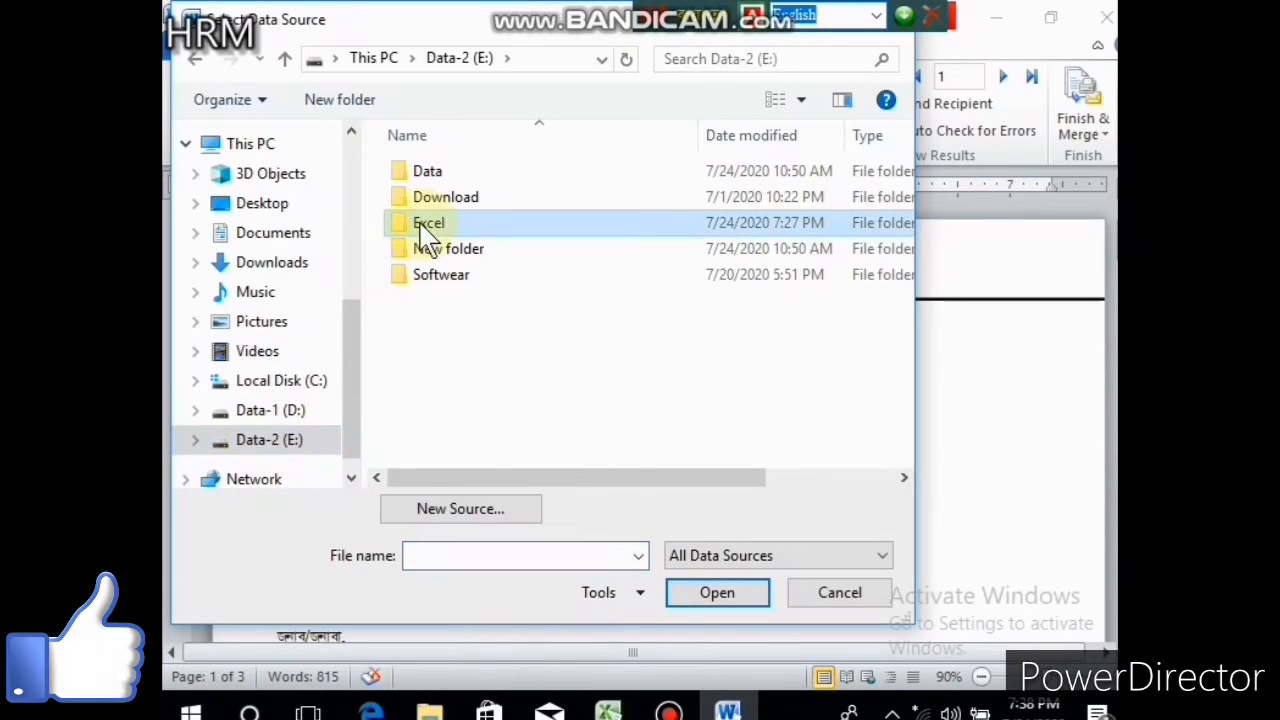
double_click(422, 226)
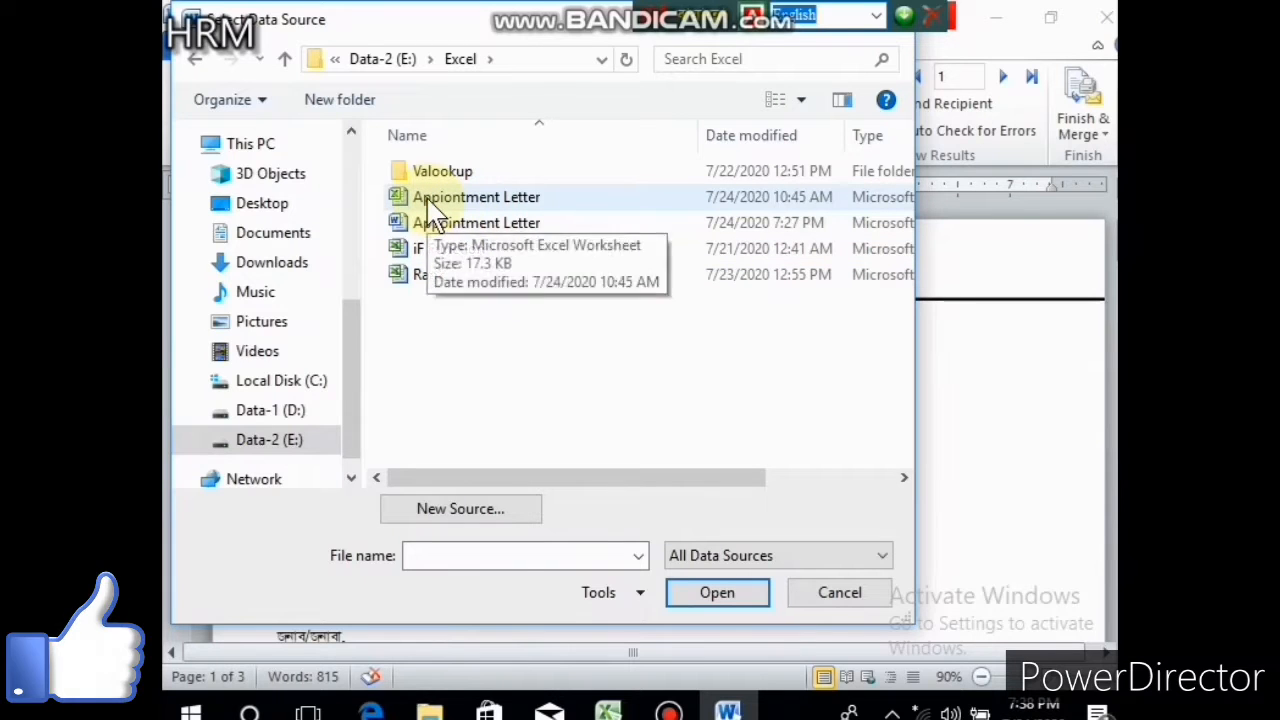
double_click(428, 200)
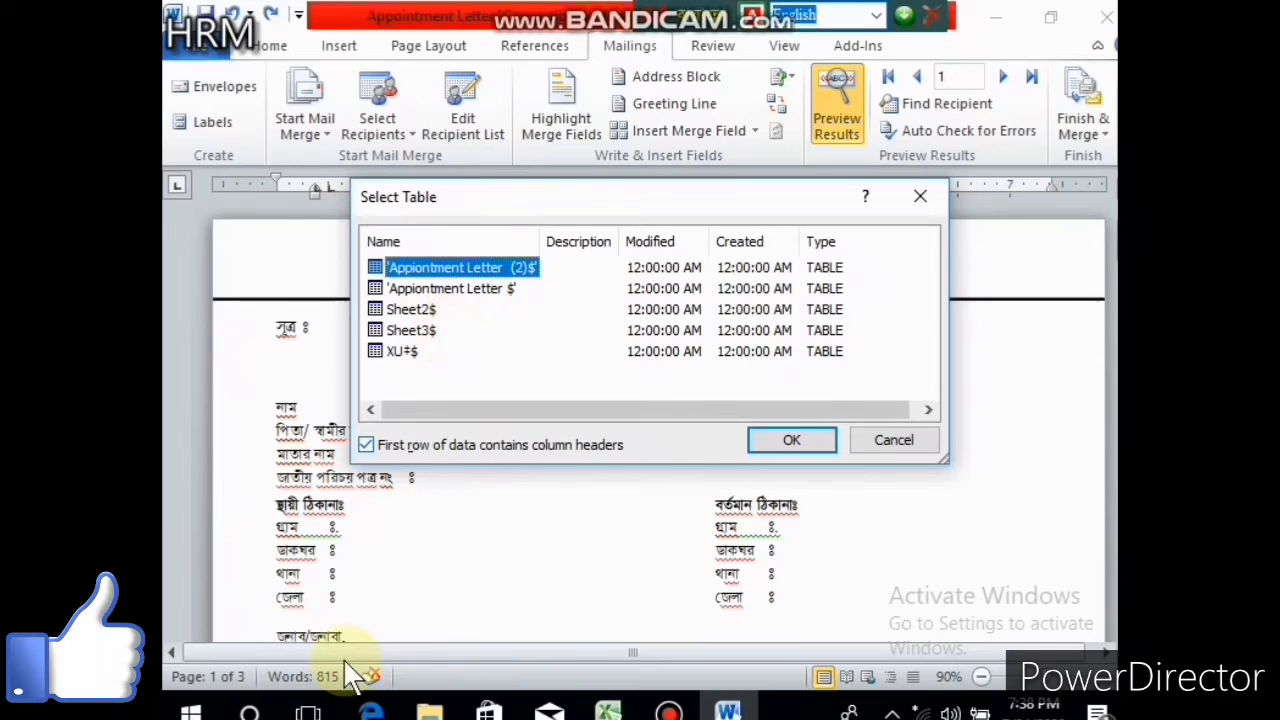
Check the data workbook's sheet names in Excel against the listed tables, then return to Word and cancel the table selection.
key("alt+Tab")
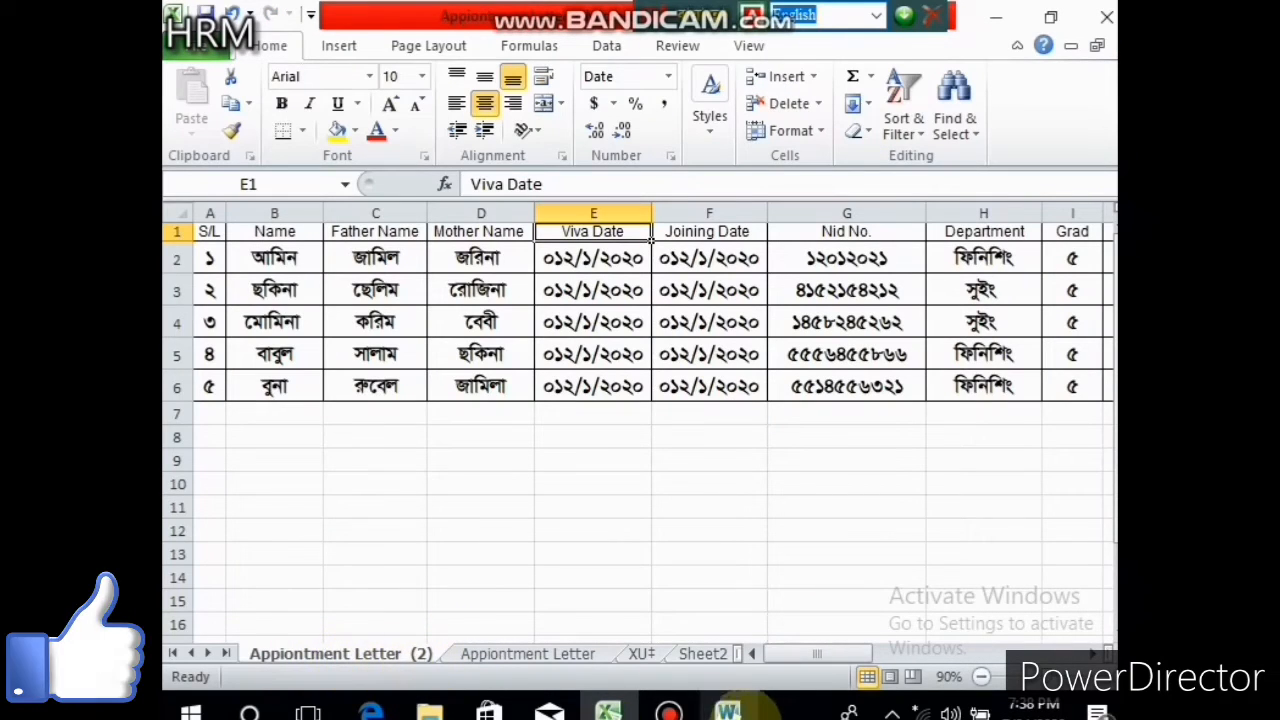
left_click(727, 712)
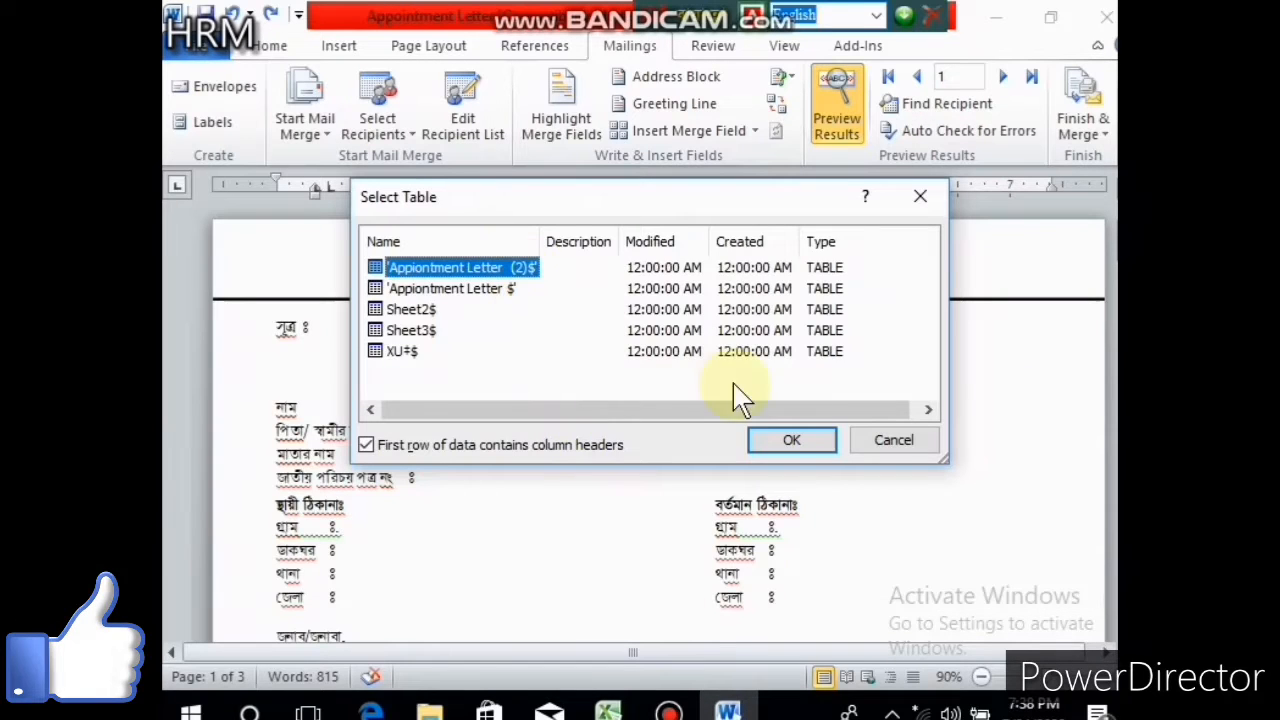
left_click(912, 455)
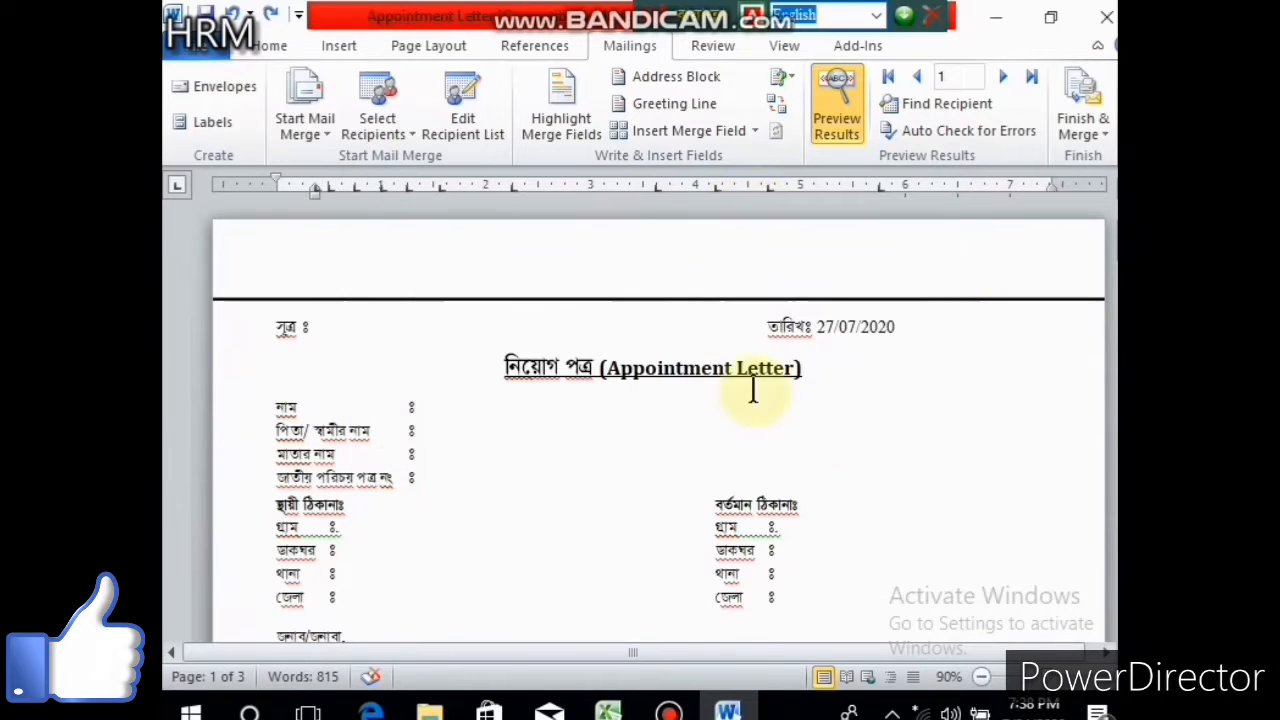
Switch to the employee sheet in Excel and fill the whole header row 1 with yellow.
left_click(757, 136)
left_click(610, 710)
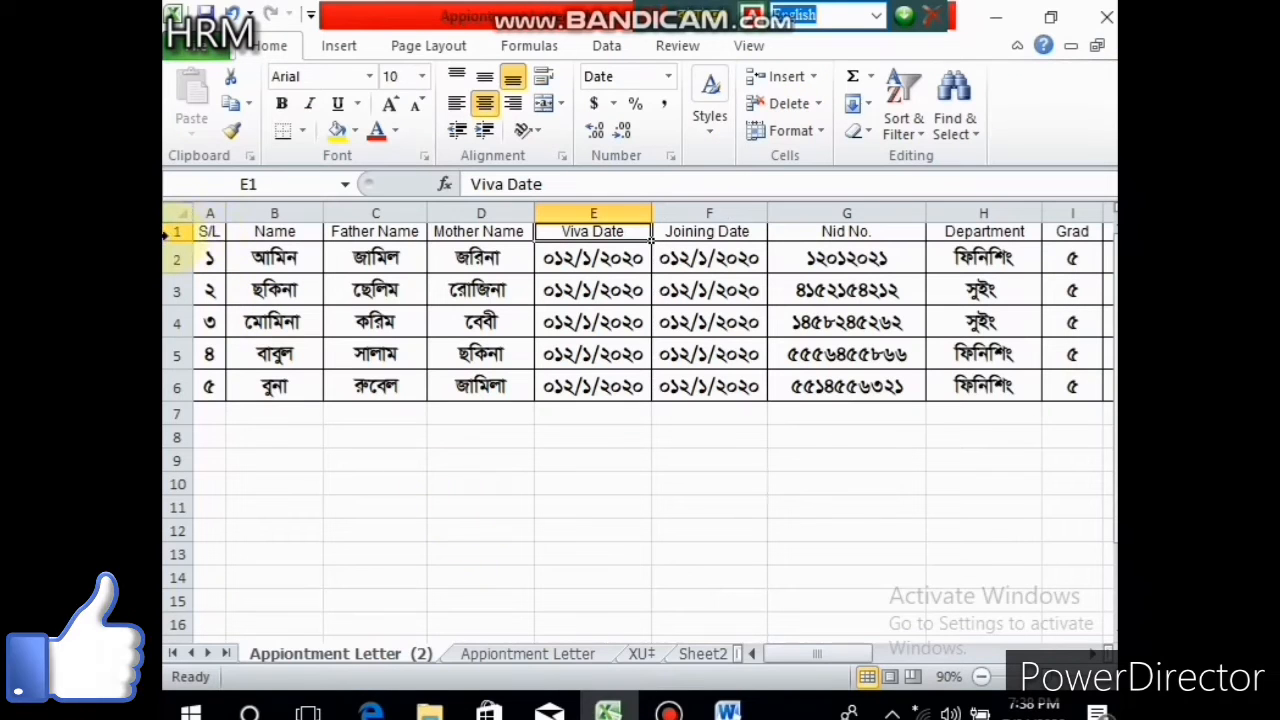
left_click(178, 232)
left_click(337, 130)
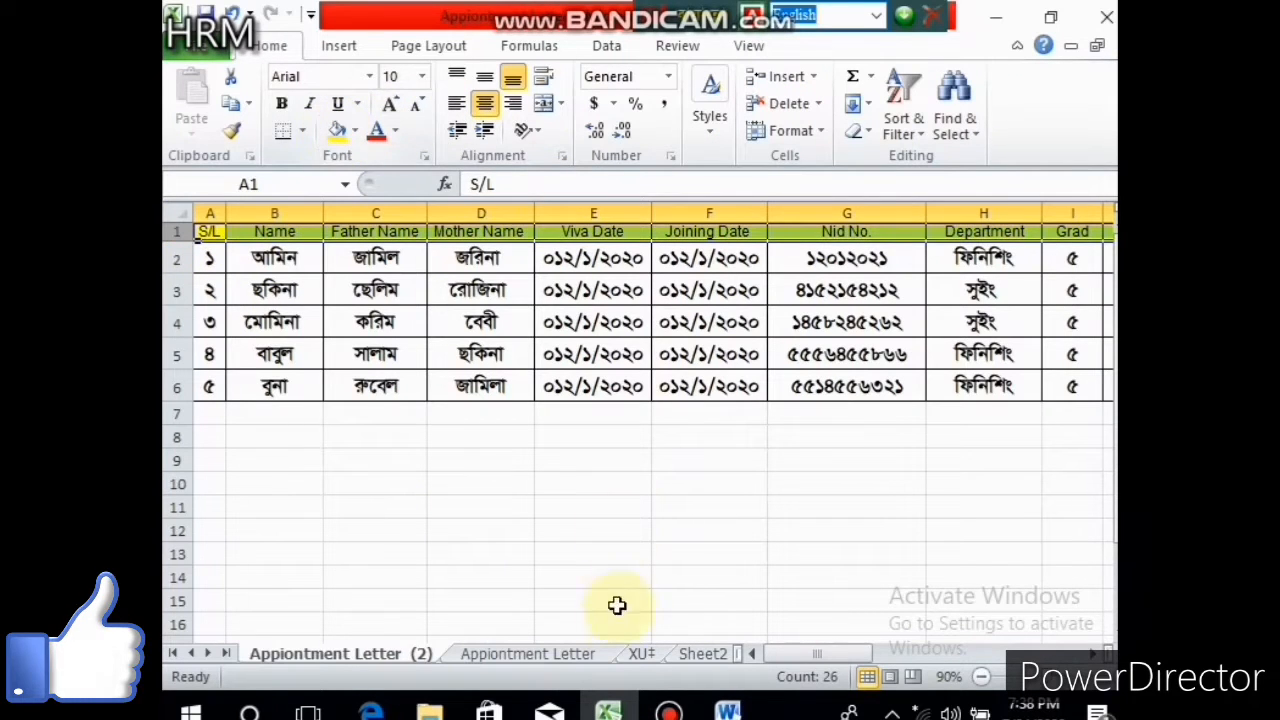
Return to the letter in Word and insert the Ref_No merge field after the সূত্র label.
left_click(728, 710)
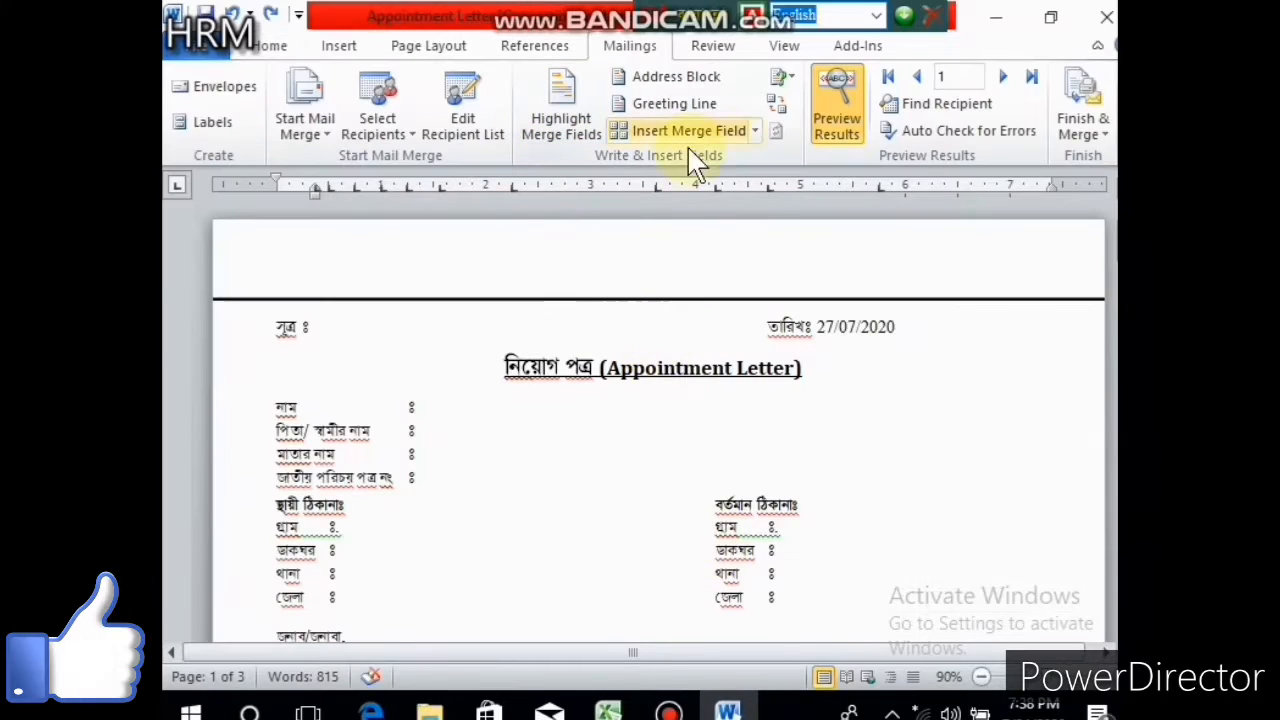
left_click(756, 131)
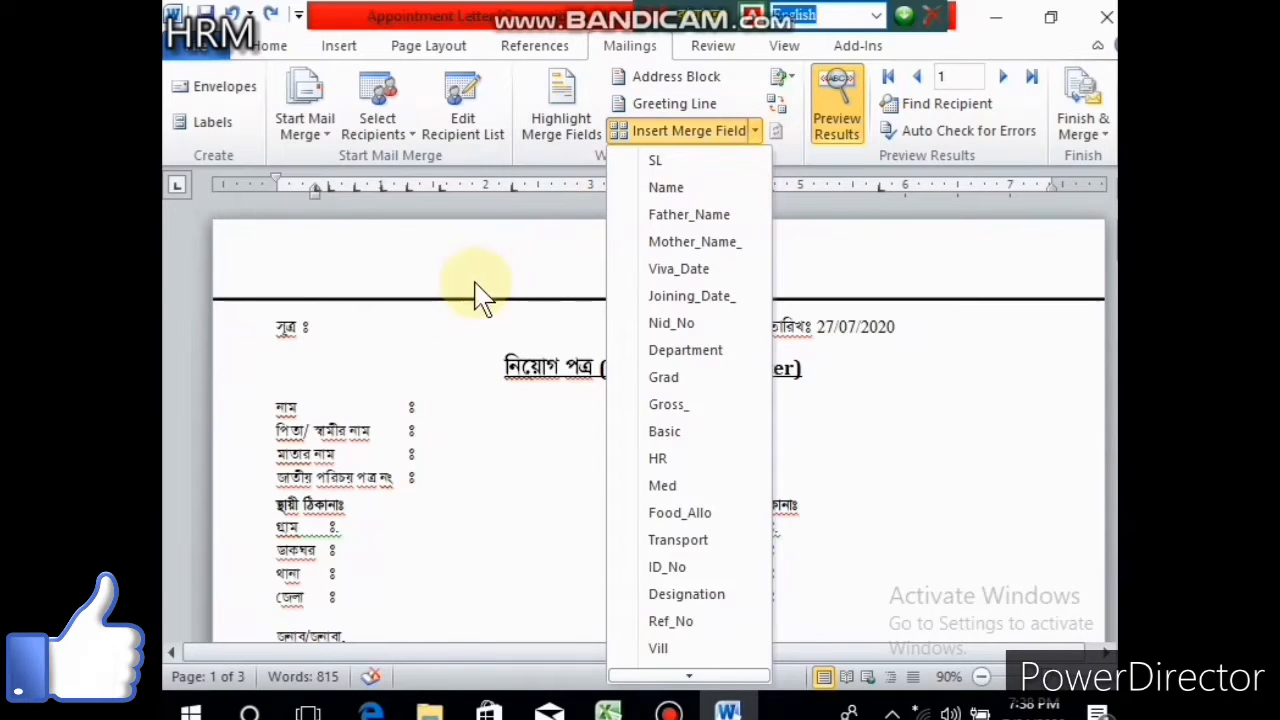
left_click(327, 331)
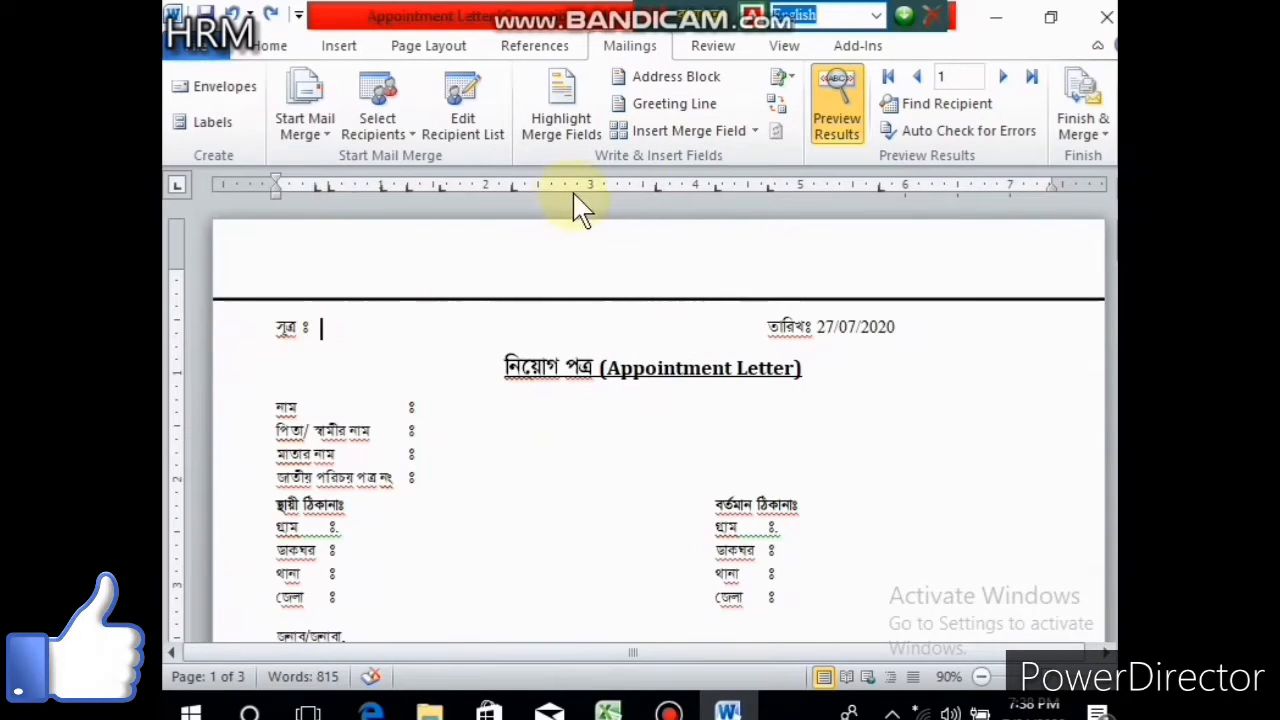
left_click(755, 133)
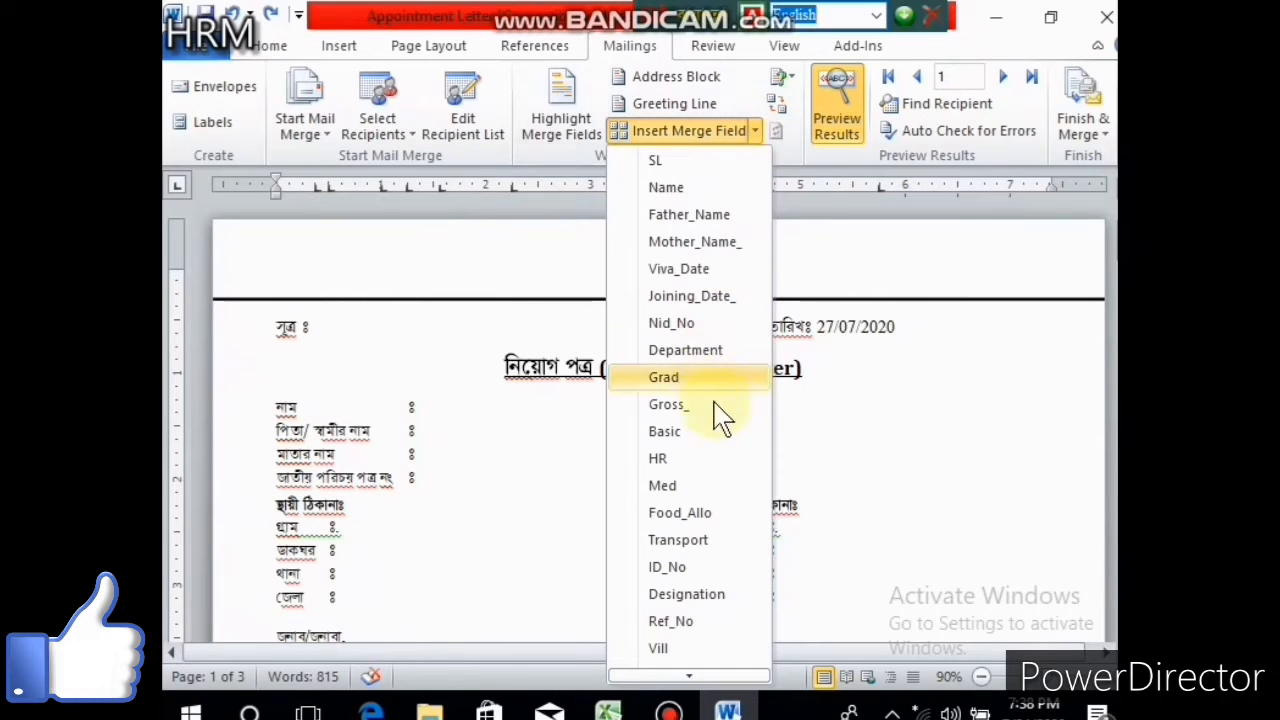
left_click(690, 622)
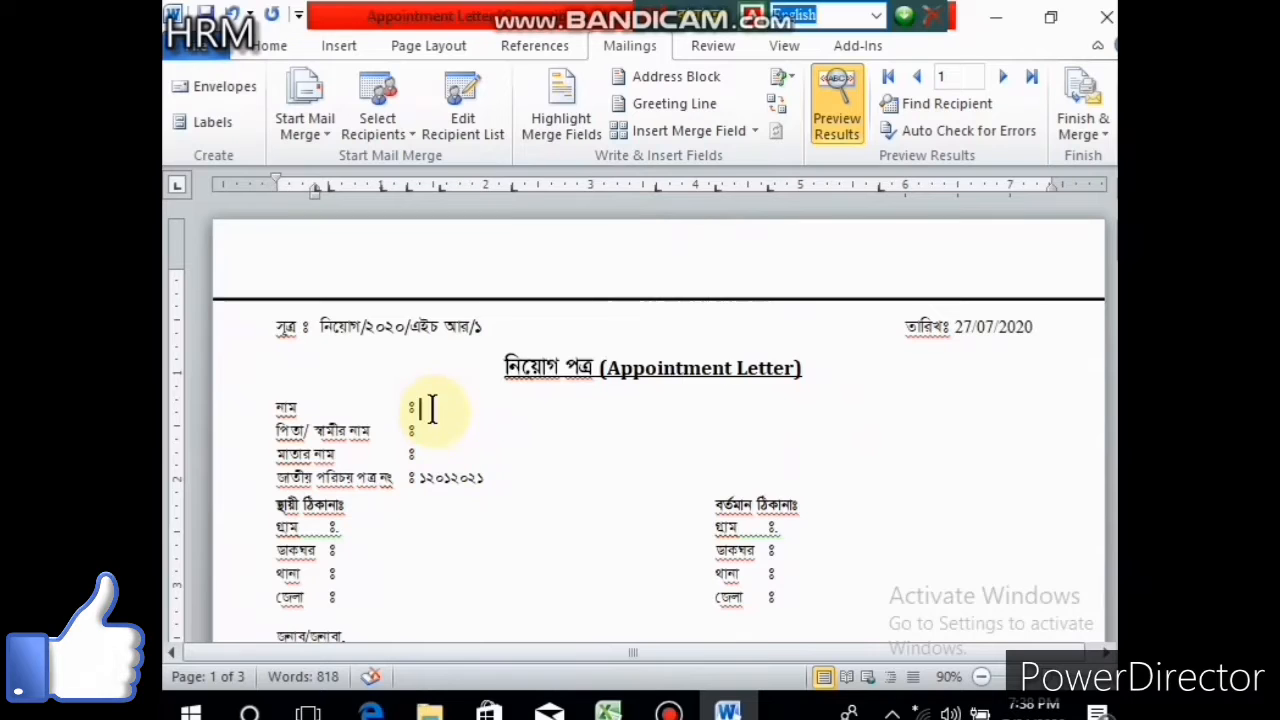
Delete the value on the national ID line and insert the Name merge field after the নাম label.
left_click_drag(487, 478, 438, 478)
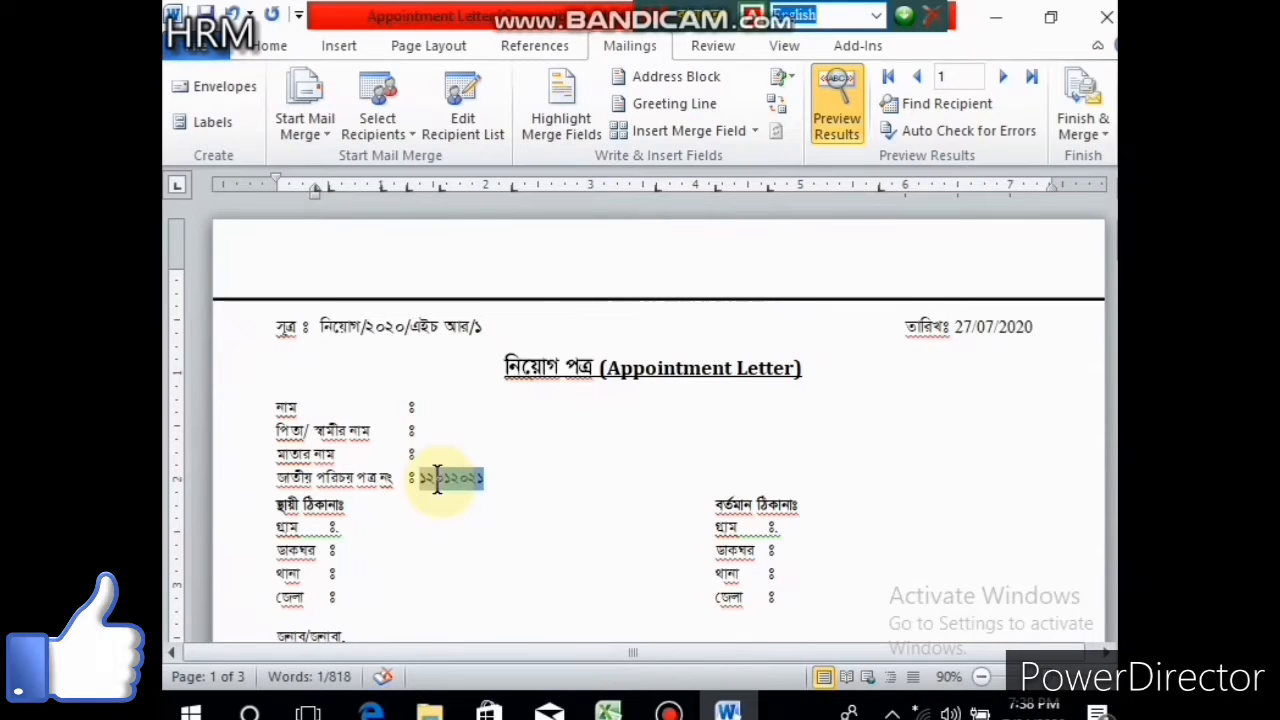
key("Delete")
key("Delete")
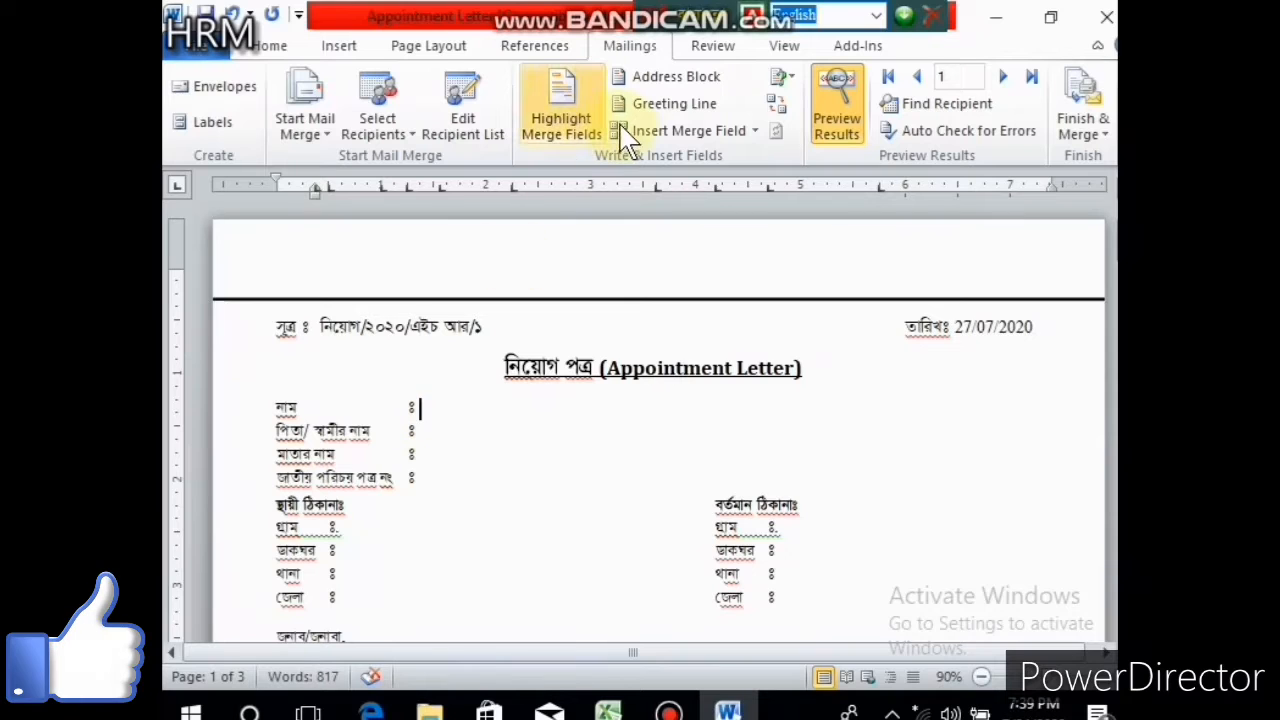
left_click(754, 131)
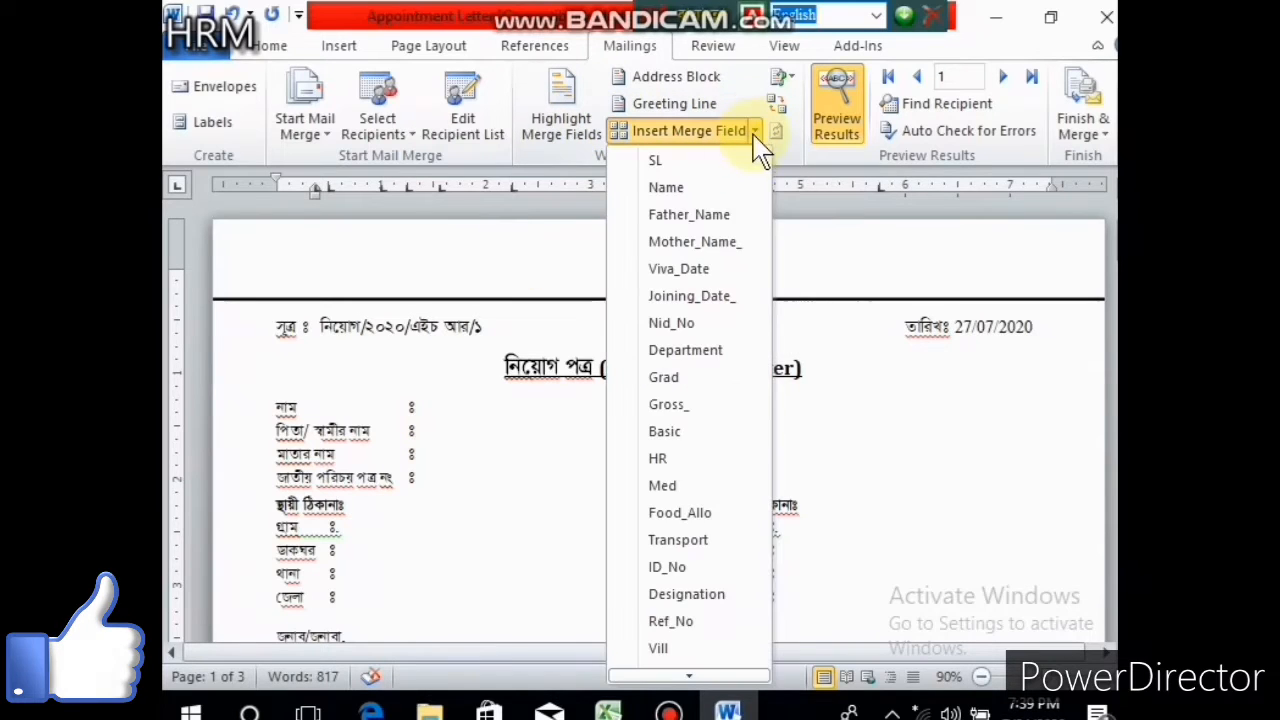
left_click(679, 190)
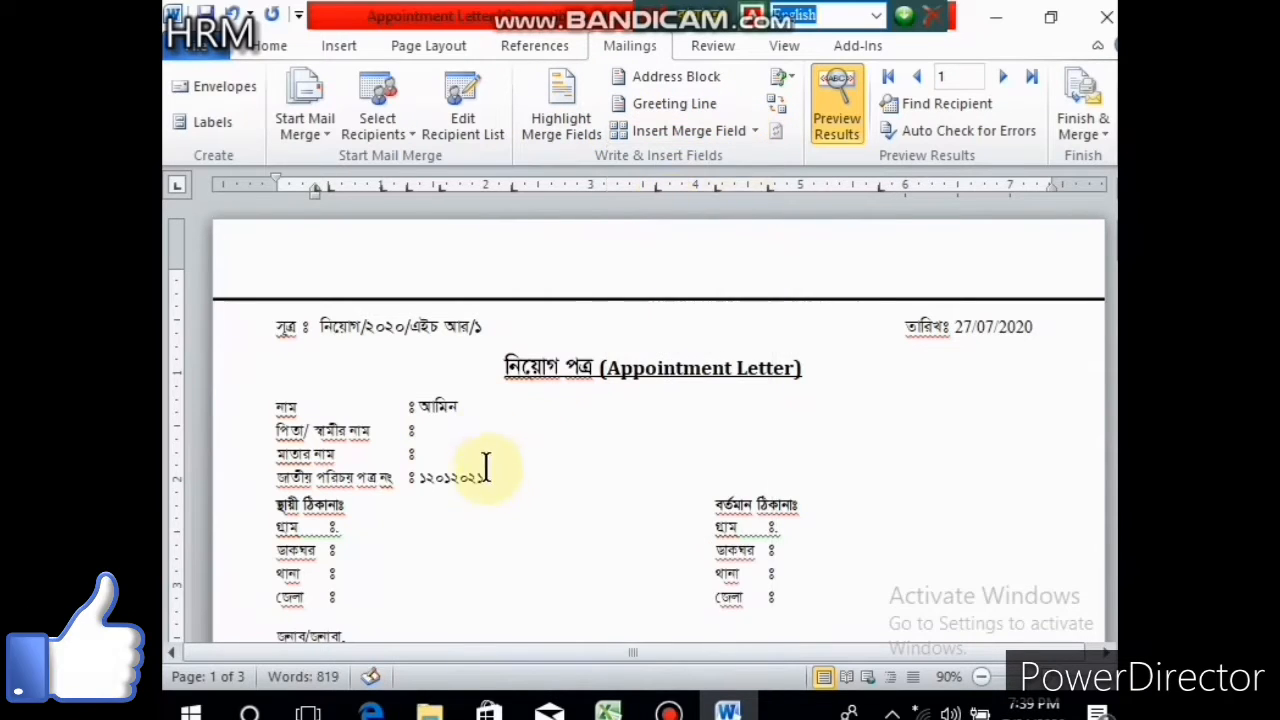
Replace the value on the জাতীয় পরিচয় পত্র নং line with a fresh Nid_No merge field.
left_click_drag(486, 474, 443, 492)
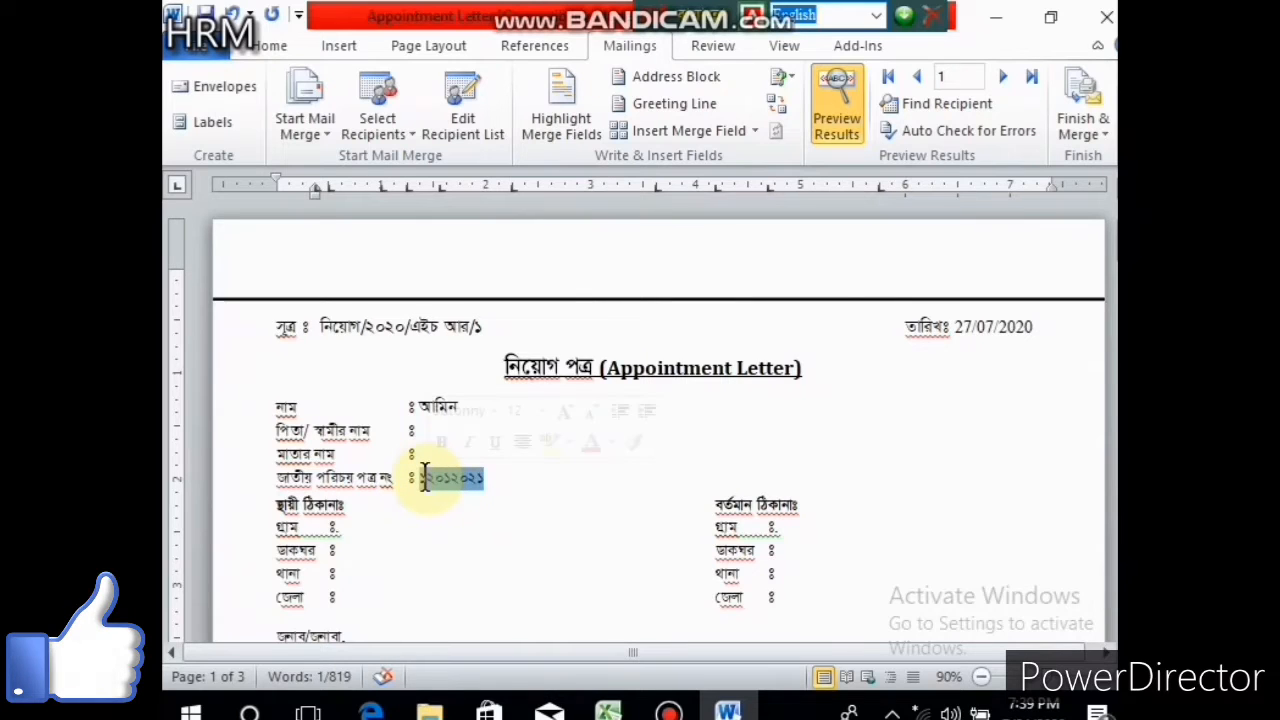
key("Delete")
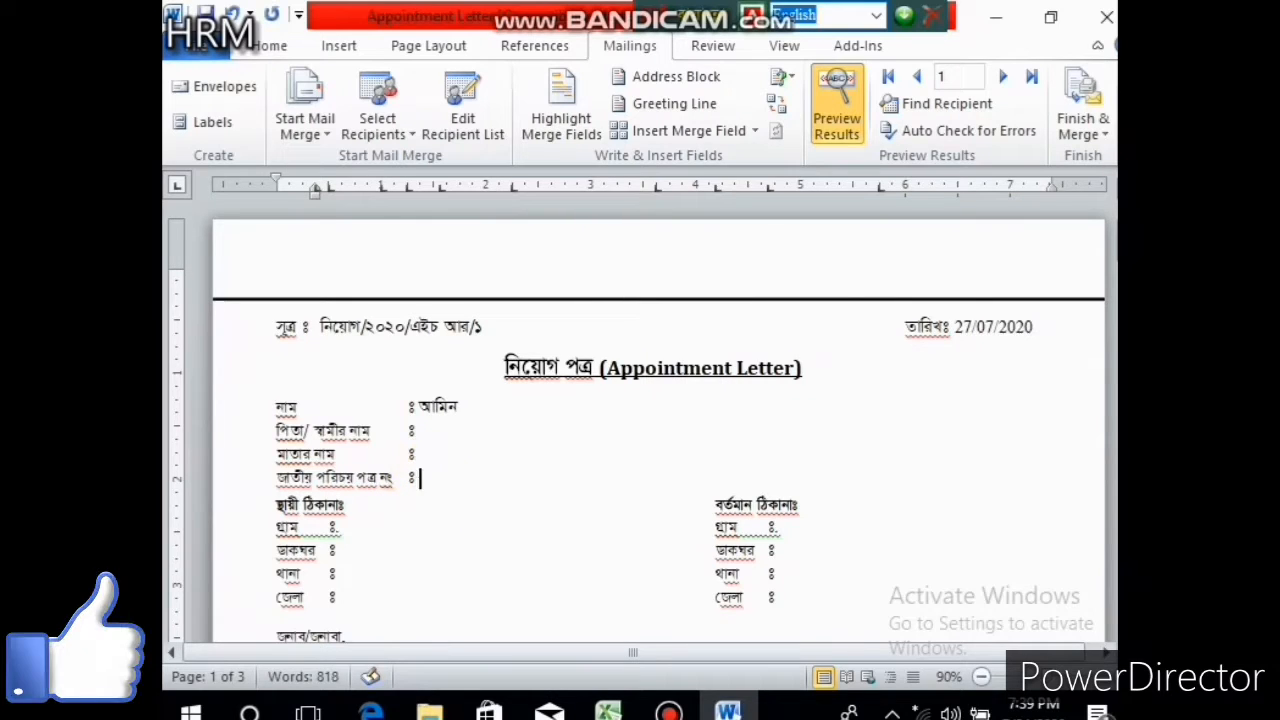
left_click(450, 482)
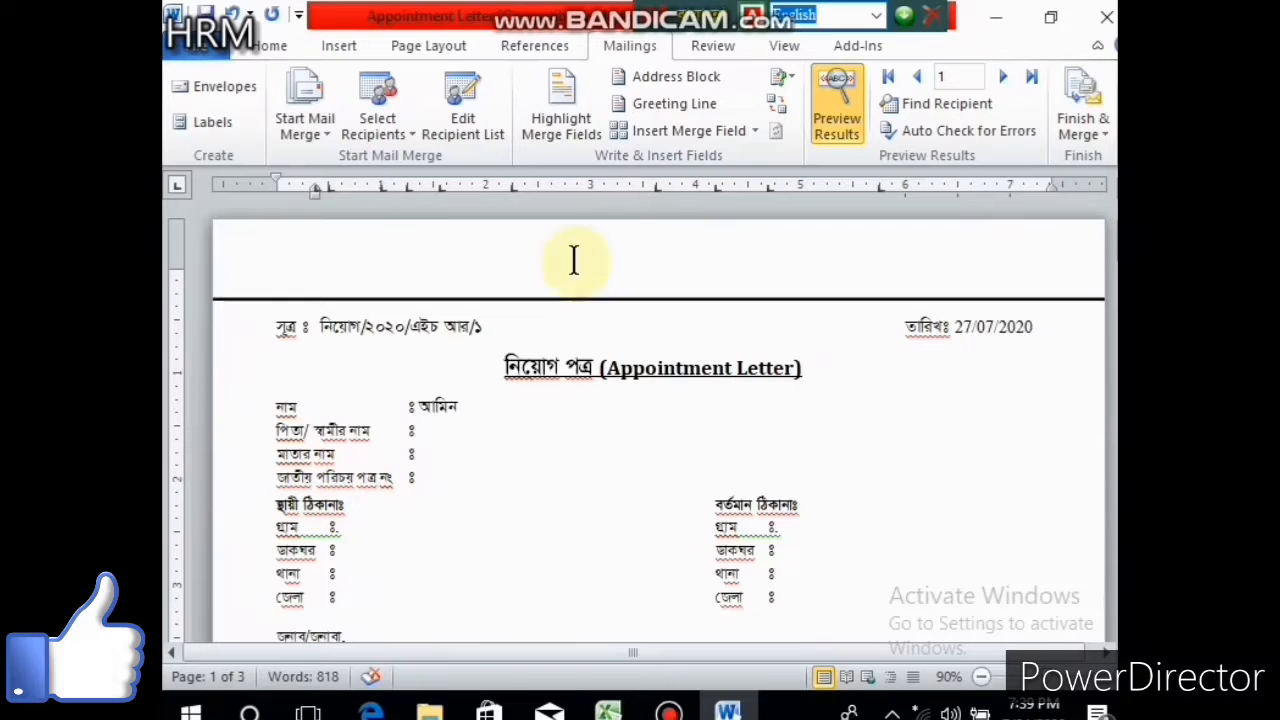
left_click(765, 133)
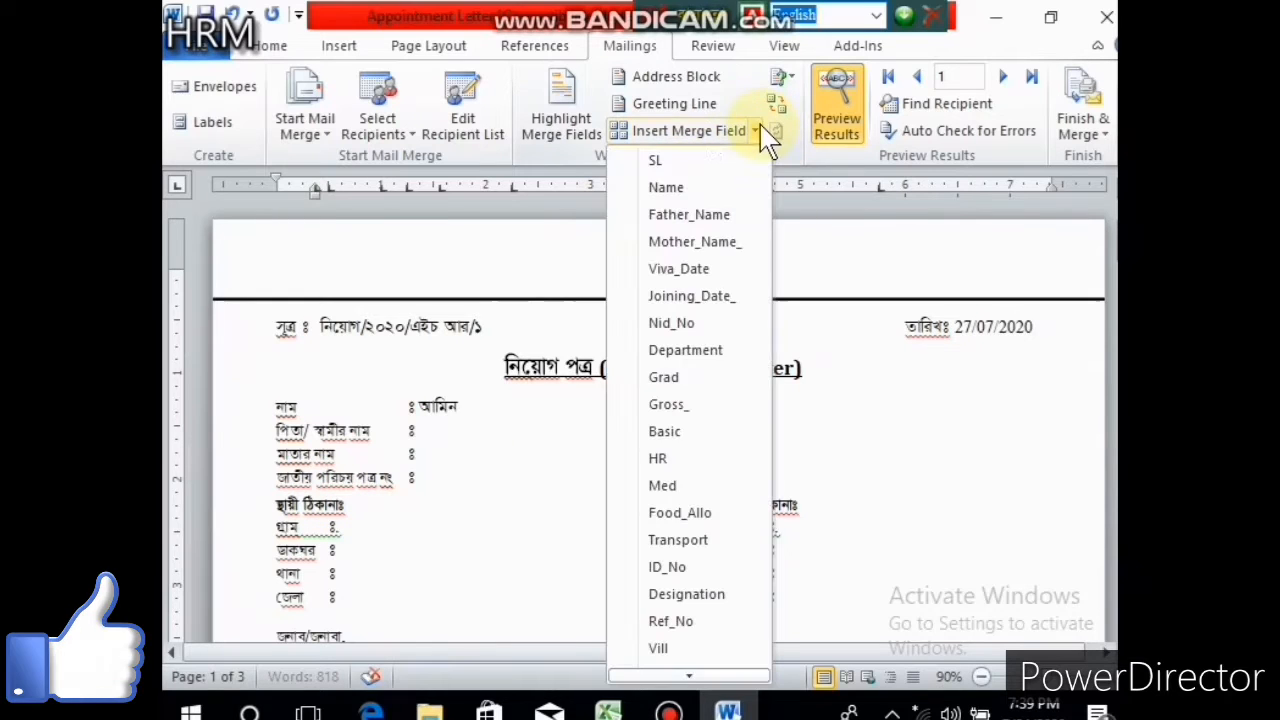
left_click(671, 323)
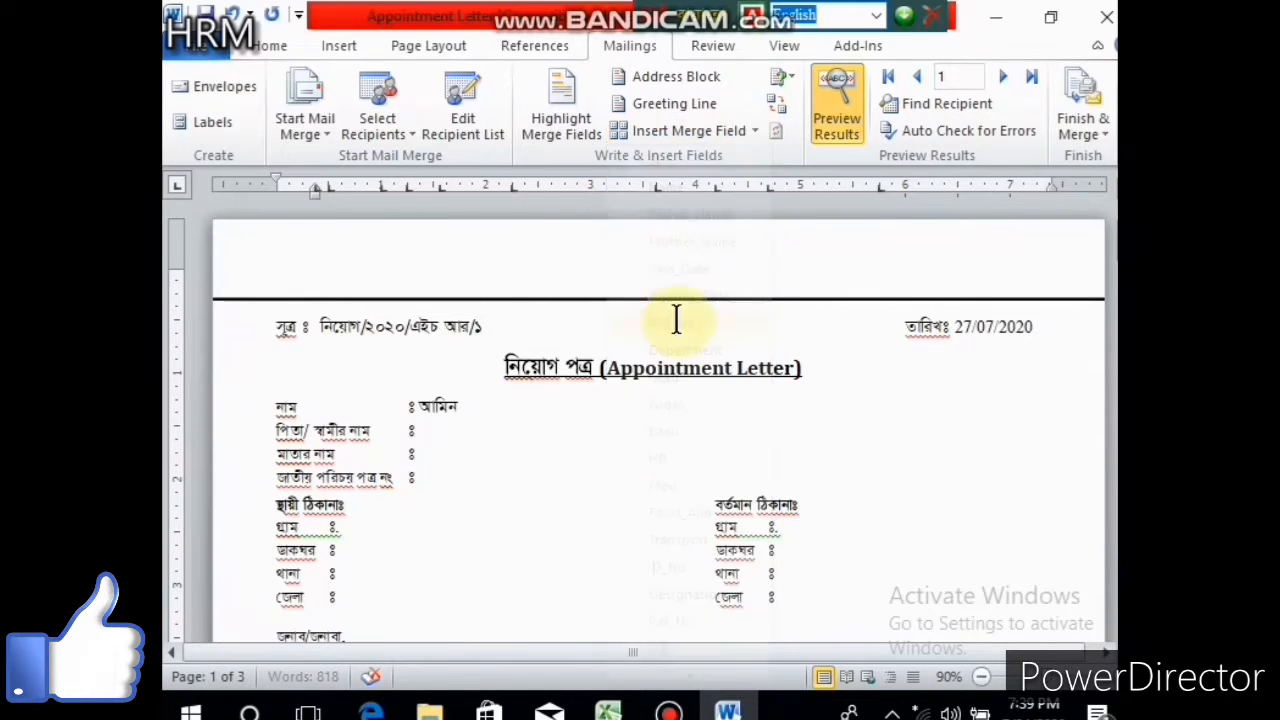
Insert the Father_Name merge field on the পিতা/ স্বামীর নাম line and the Mother_Name_ field on the মাতার নাম line.
left_click(435, 435)
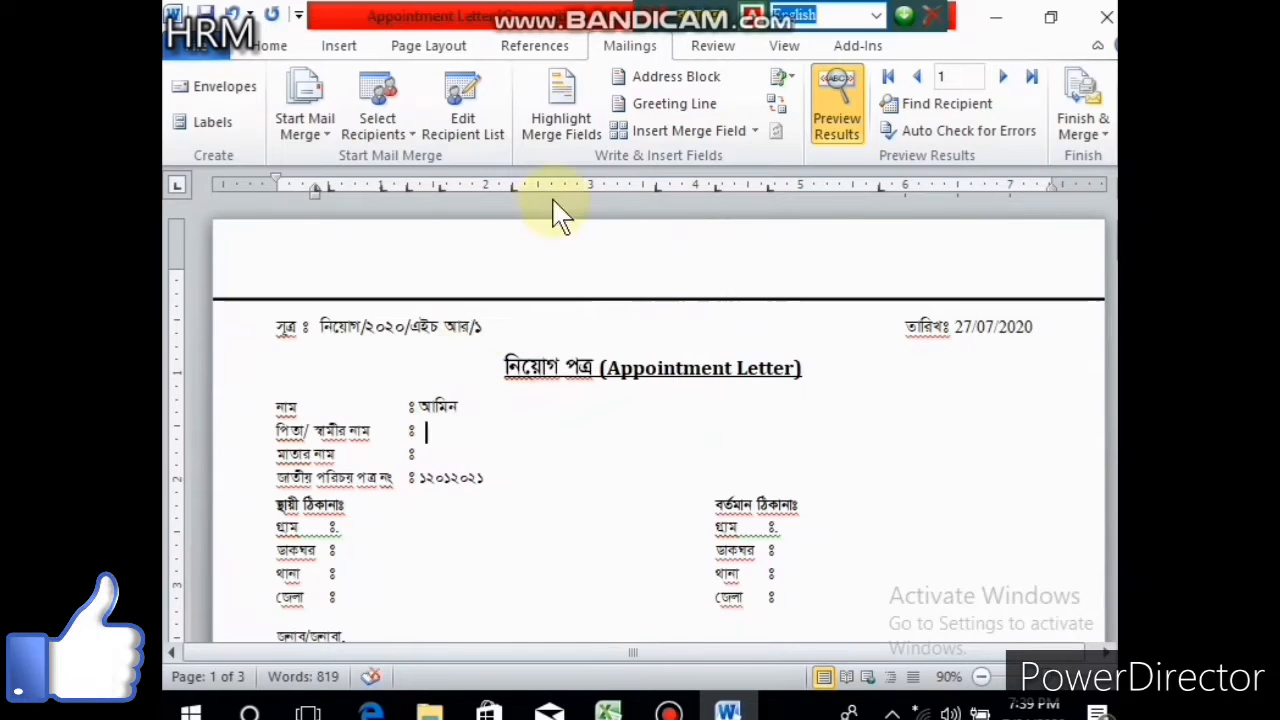
left_click(757, 131)
left_click(529, 390)
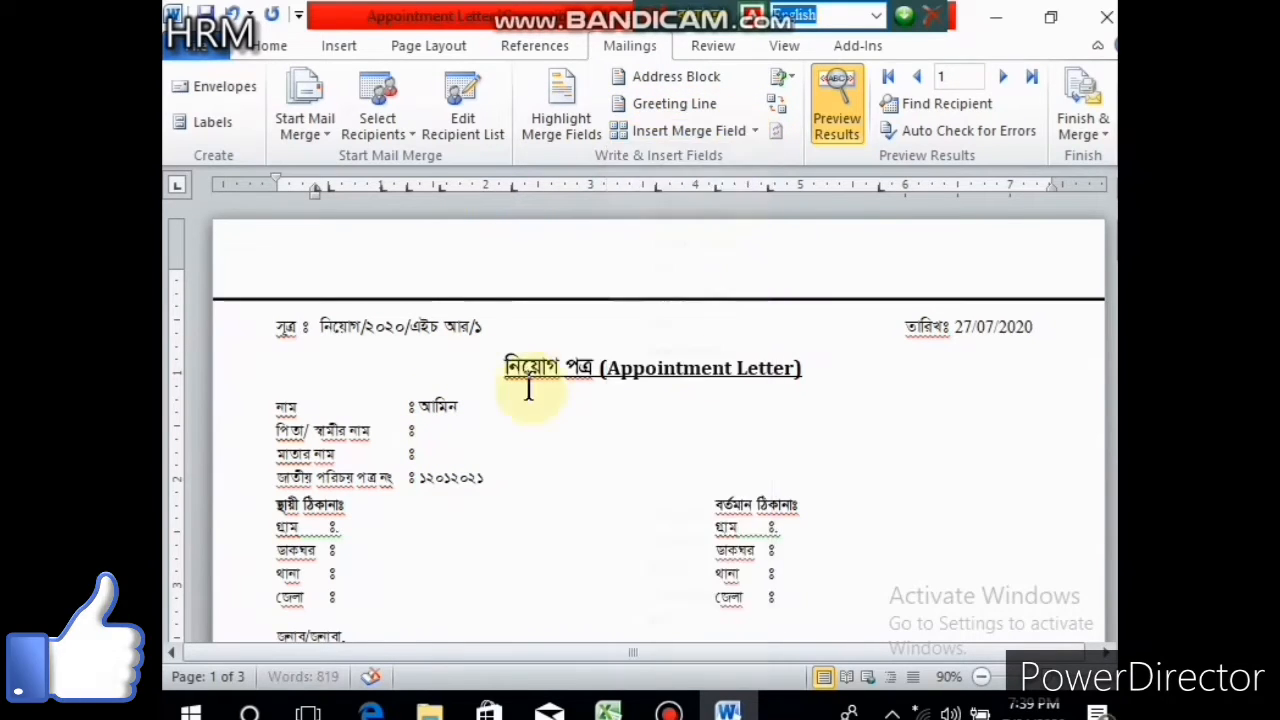
left_click(755, 131)
left_click(720, 243)
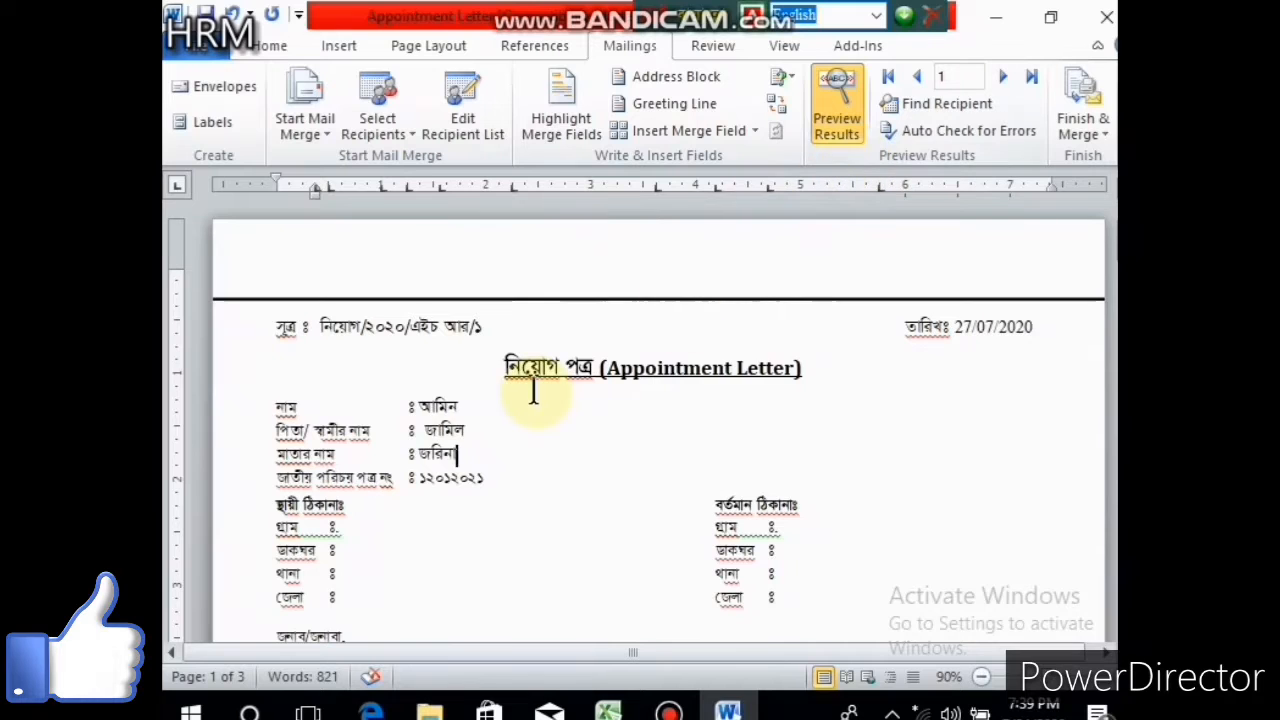
Check the employee rows in Excel, return to the Word letter and preview the merged data of record 2.
left_click(608, 710)
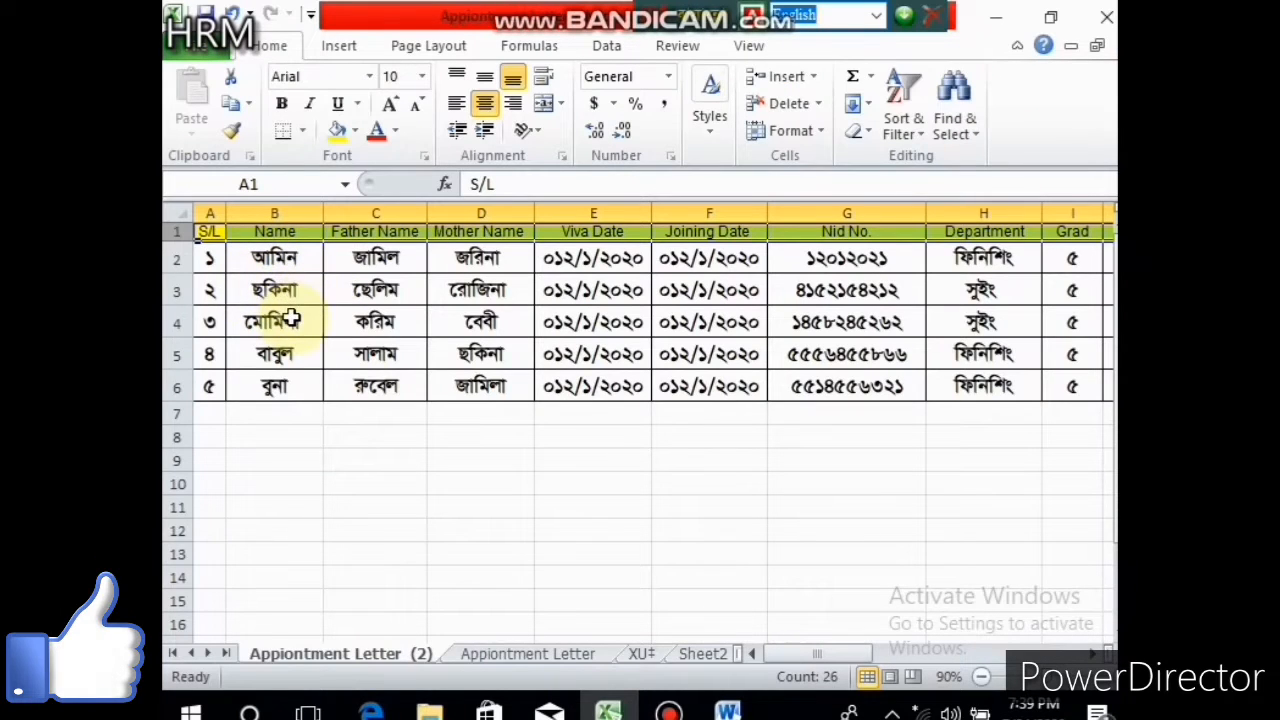
left_click(728, 710)
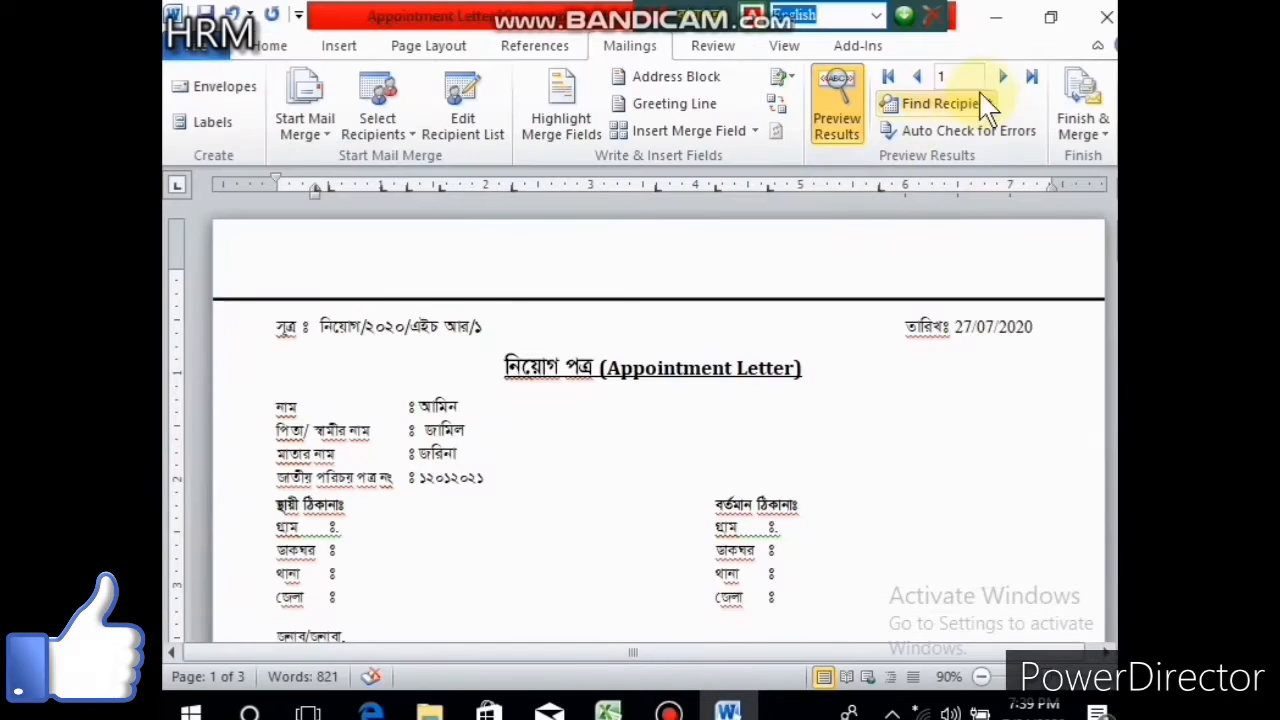
left_click(1000, 79)
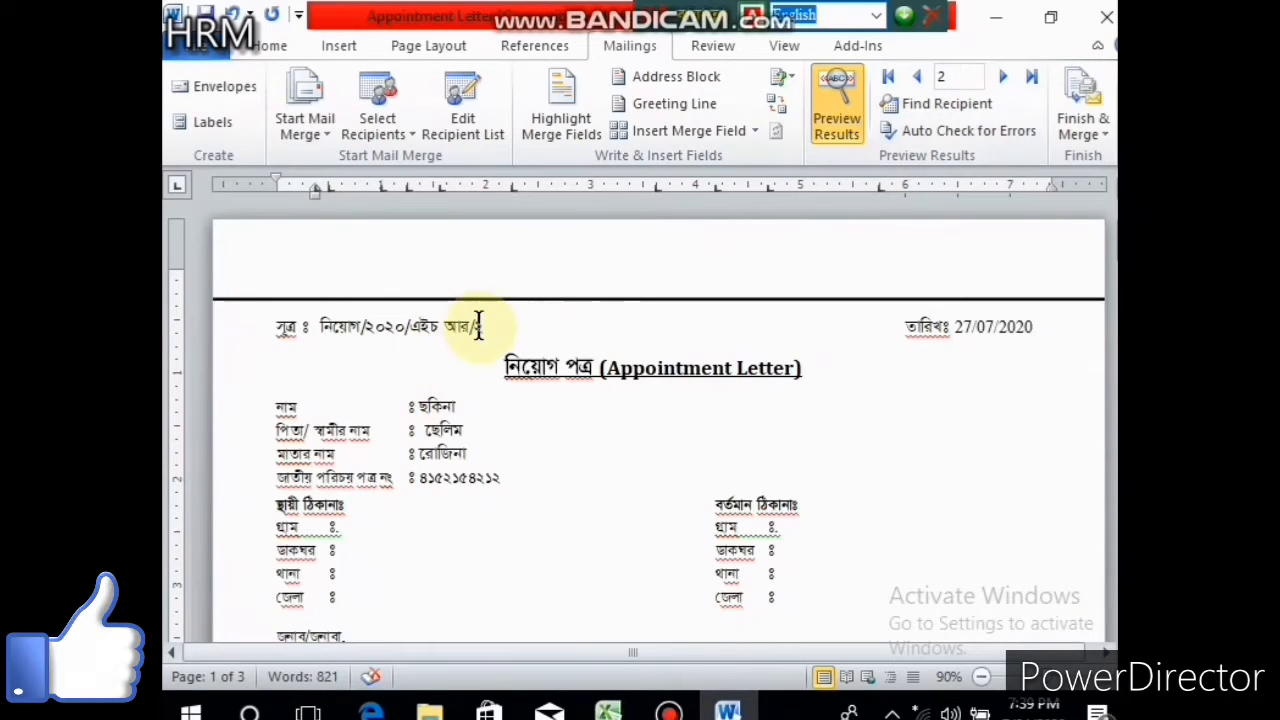
Check the second employee's Ref. No in cell R3 of the Excel sheet against the previewed letter.
left_click(608, 710)
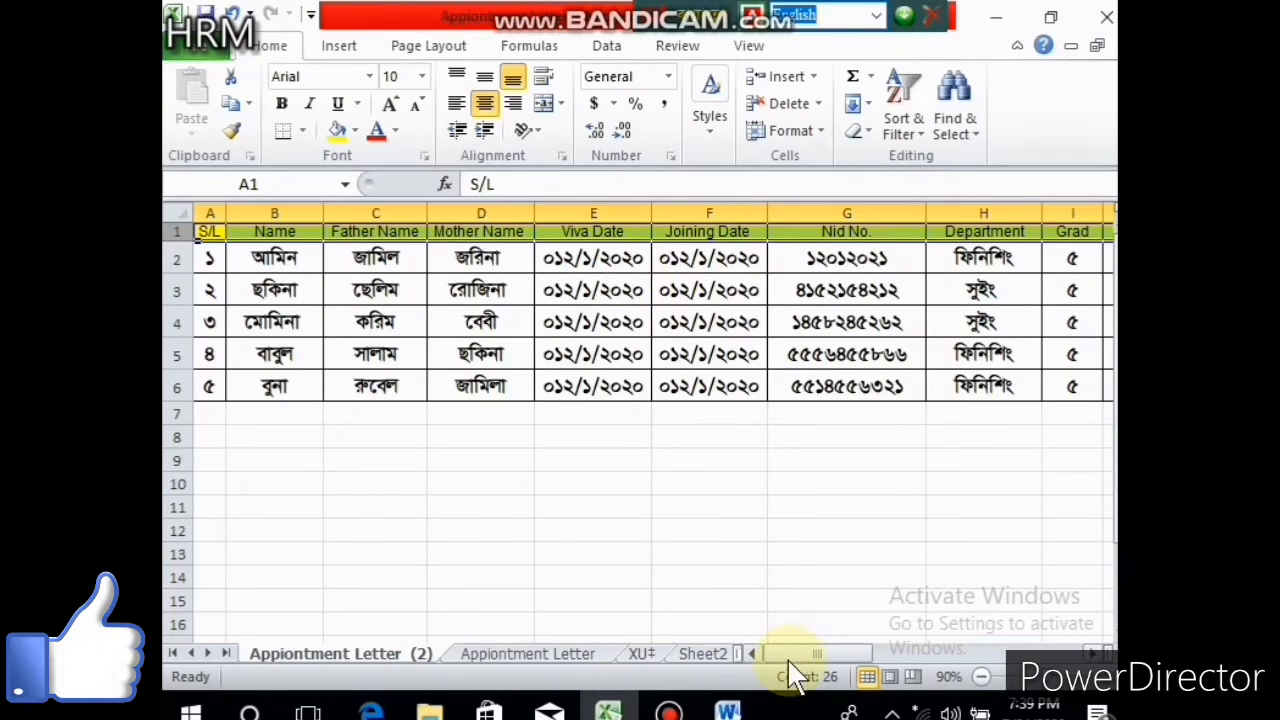
left_click_drag(795, 655, 910, 669)
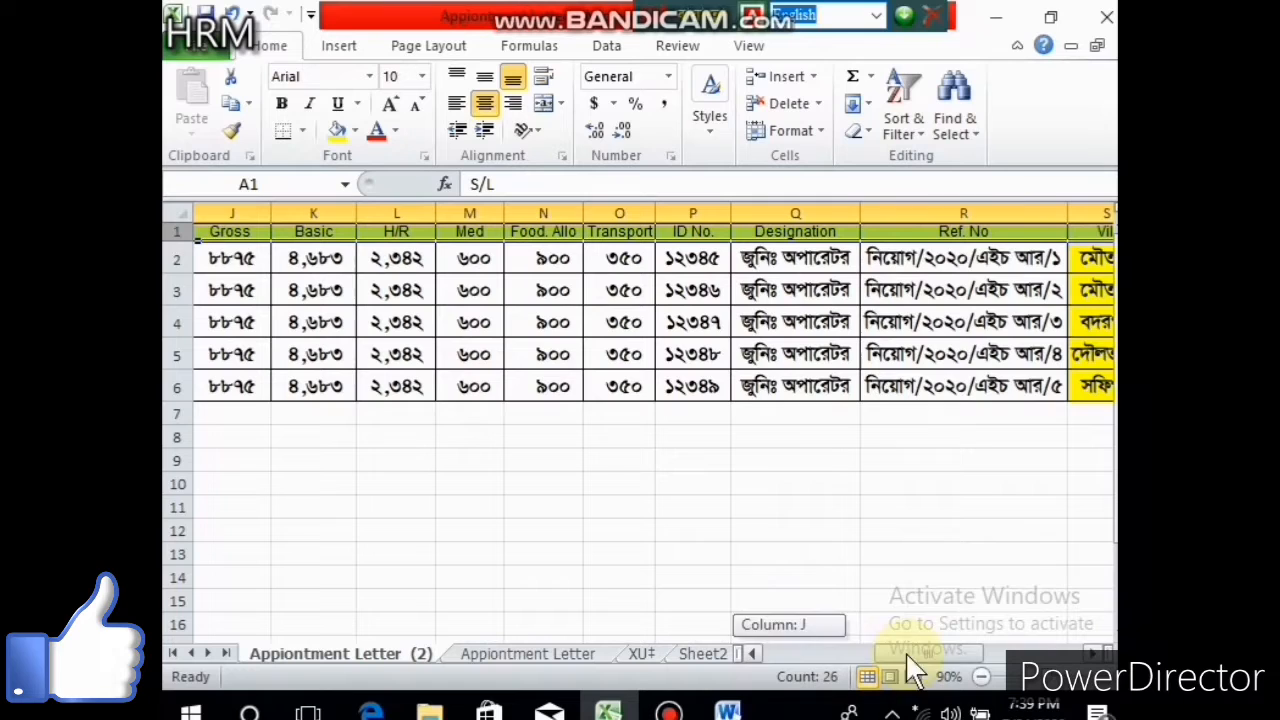
left_click(991, 290)
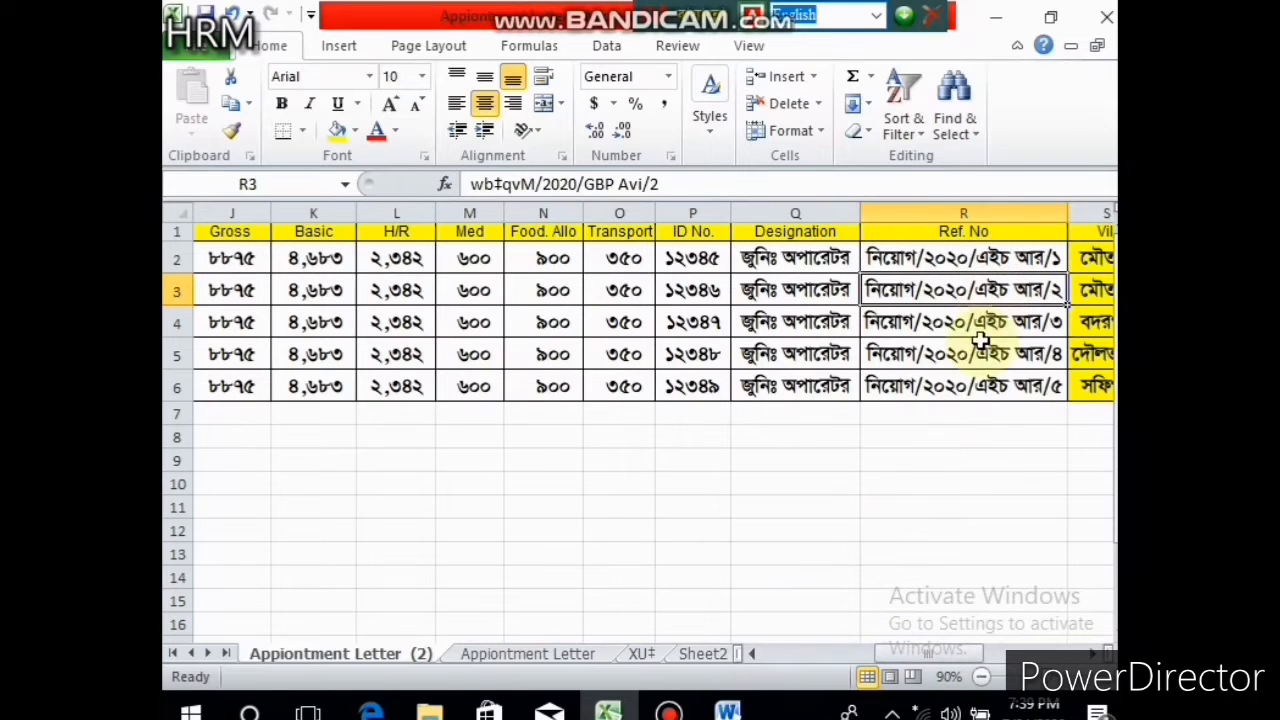
Return to the Word letter and preview the merged data of the records after 2, up to record 5.
left_click(729, 710)
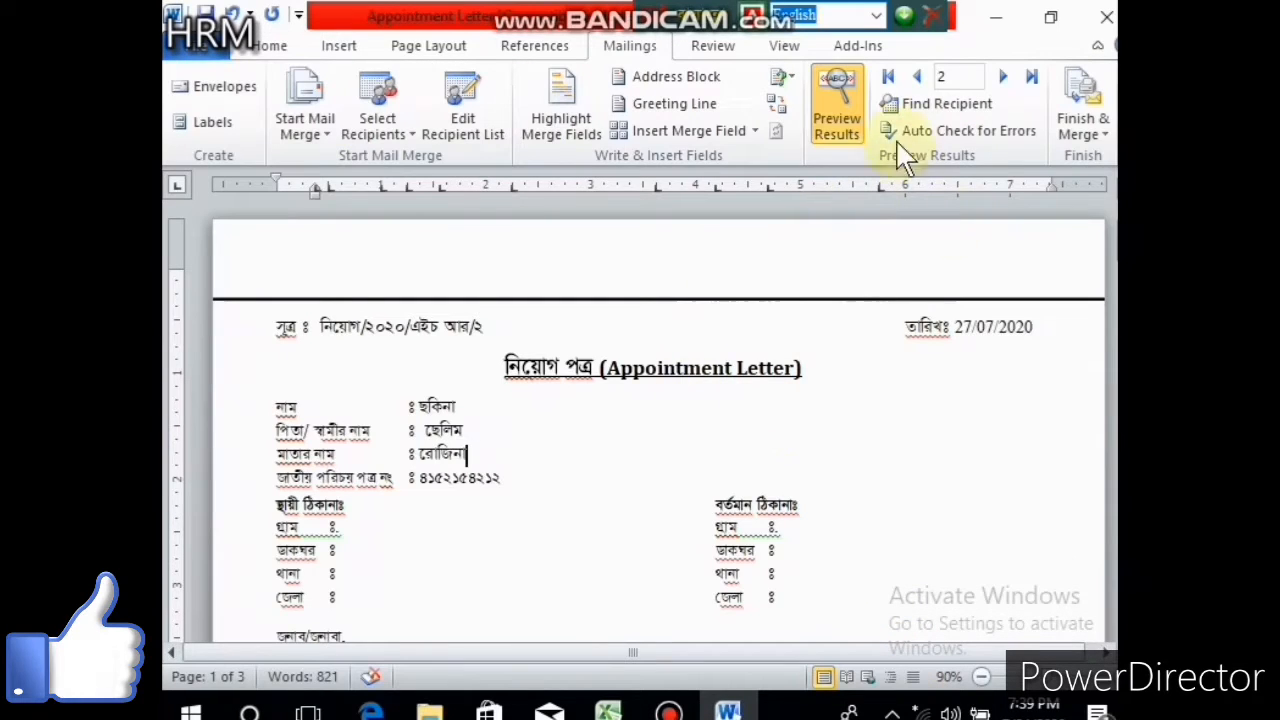
left_click(1003, 78)
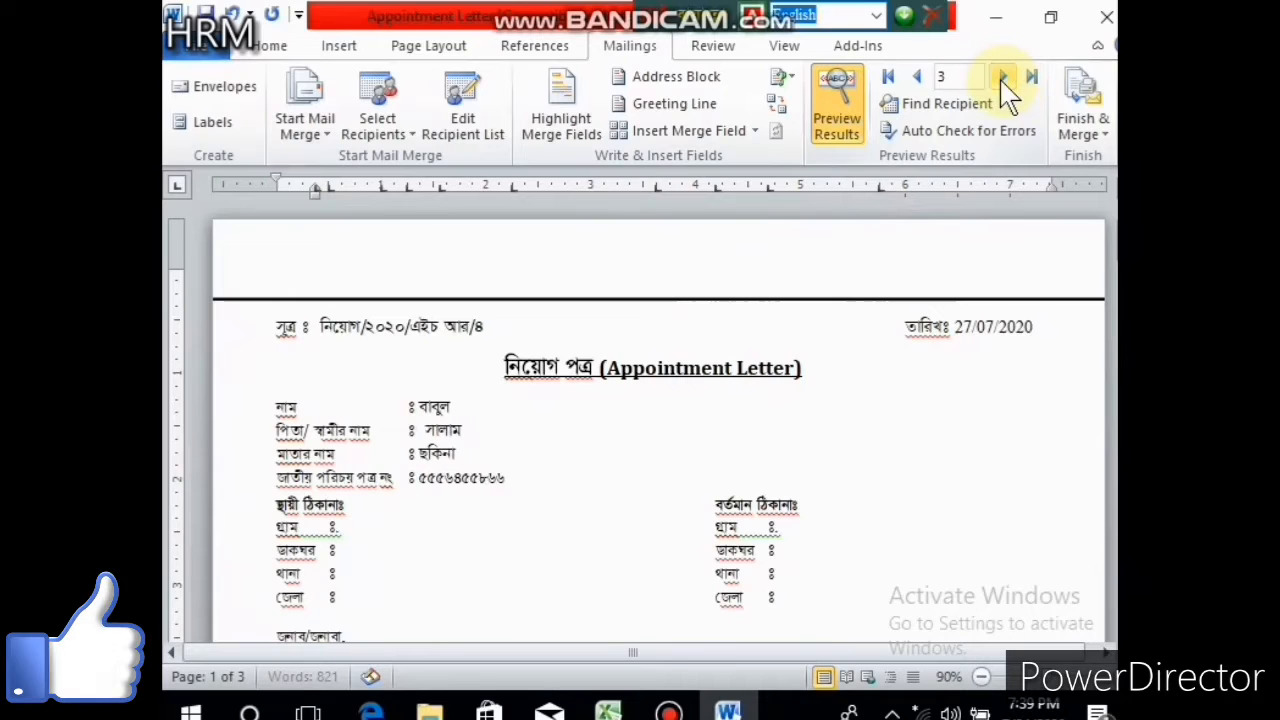
left_click(1003, 78)
left_click(915, 78)
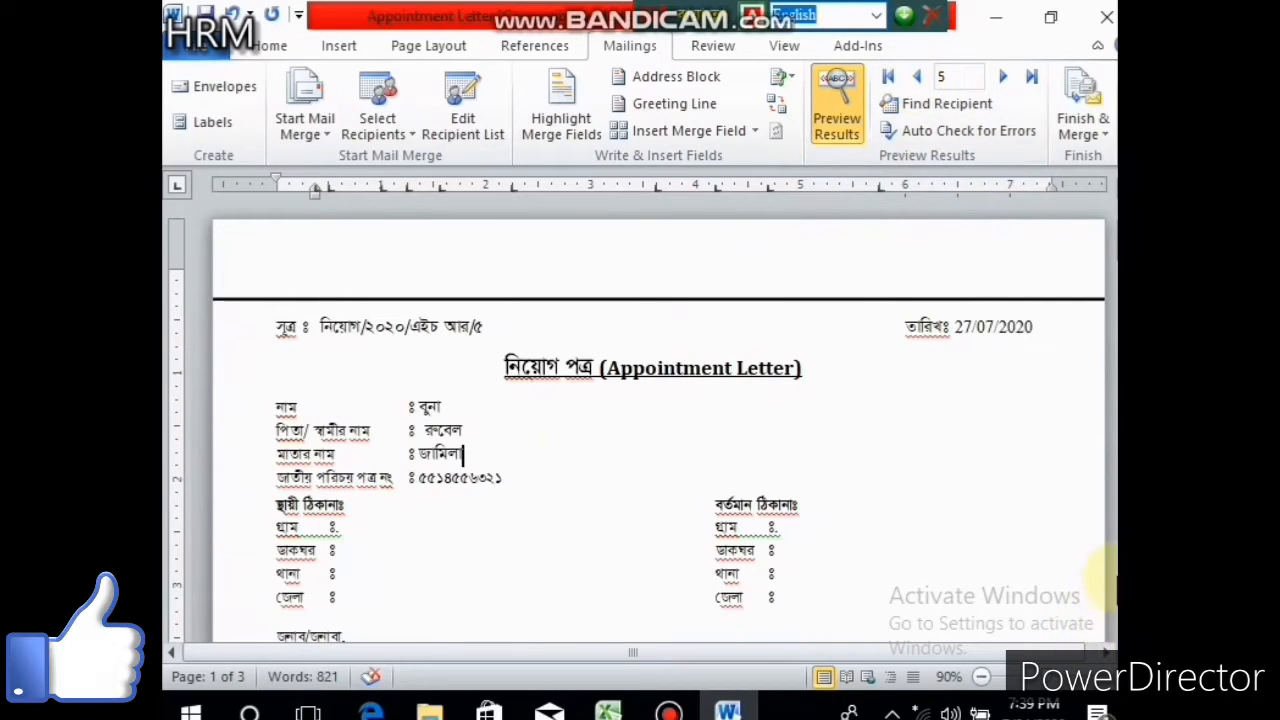
Insert the Vill merge field on the গ্রাম line of the স্থায়ী ঠিকানা block.
scroll(1112, 582, "down", 5)
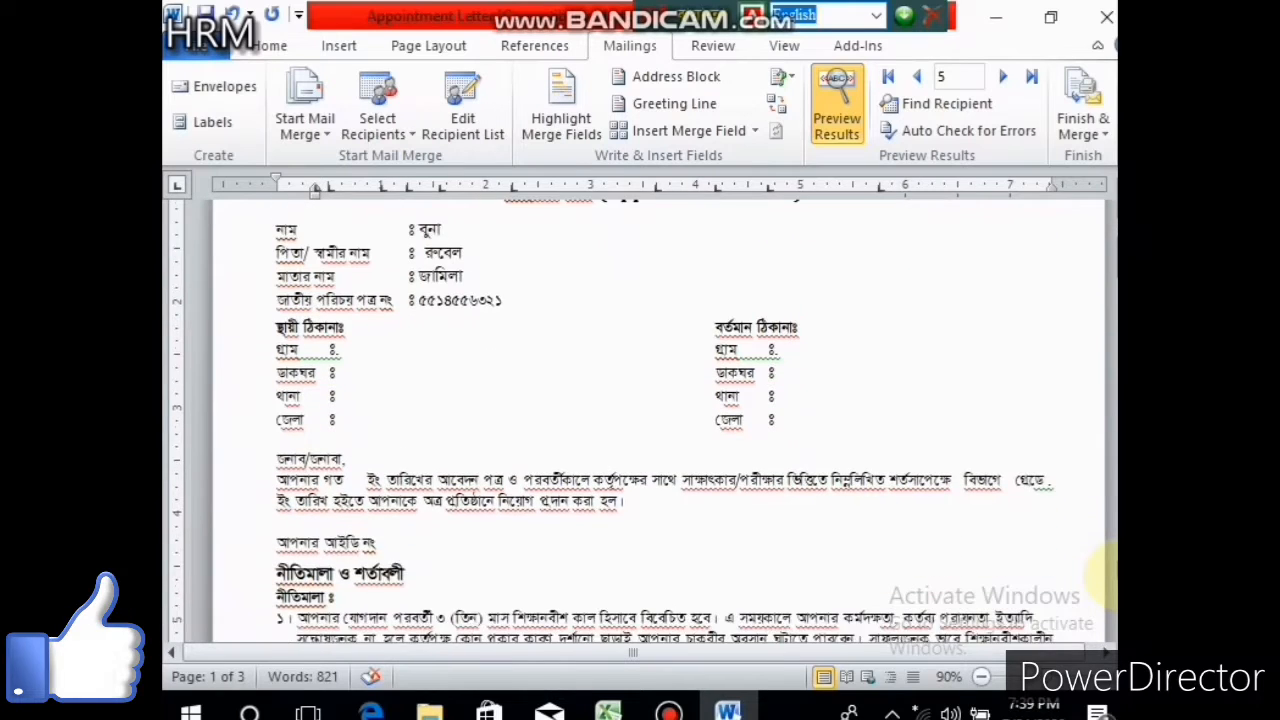
scroll(1112, 582, "down", 1)
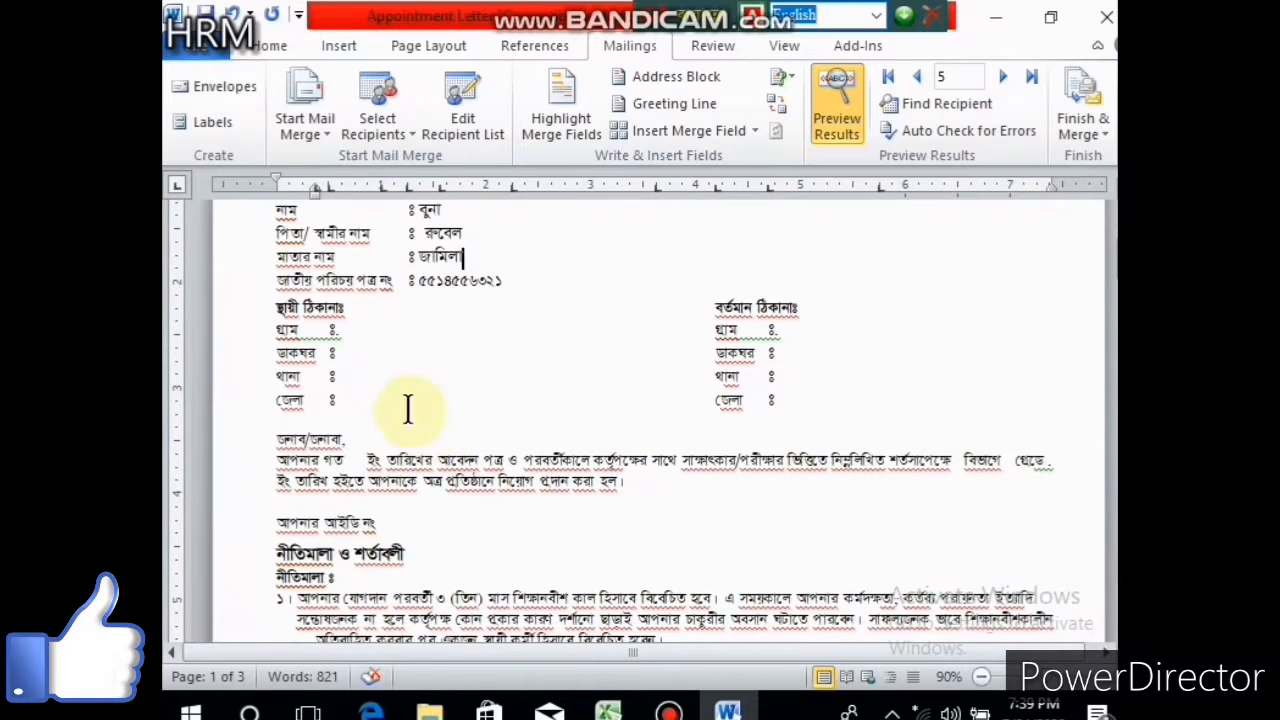
left_click(350, 333)
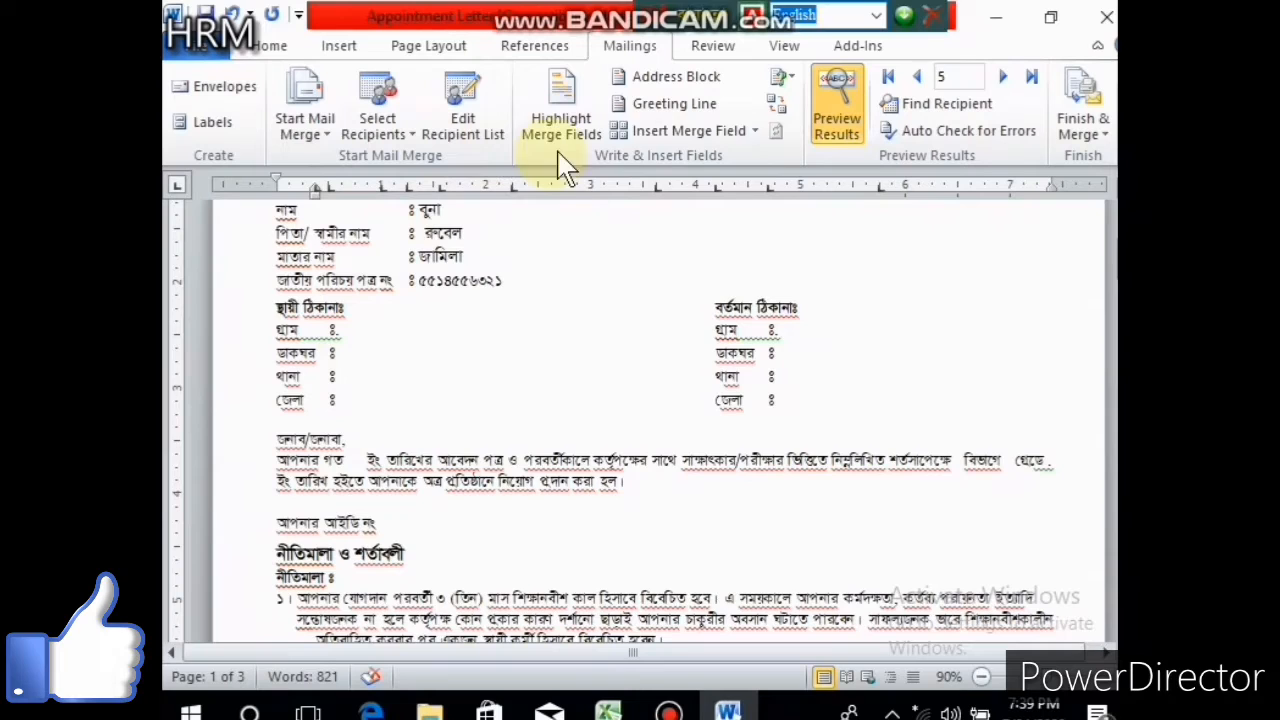
left_click(755, 131)
scroll(705, 610, "down", 3)
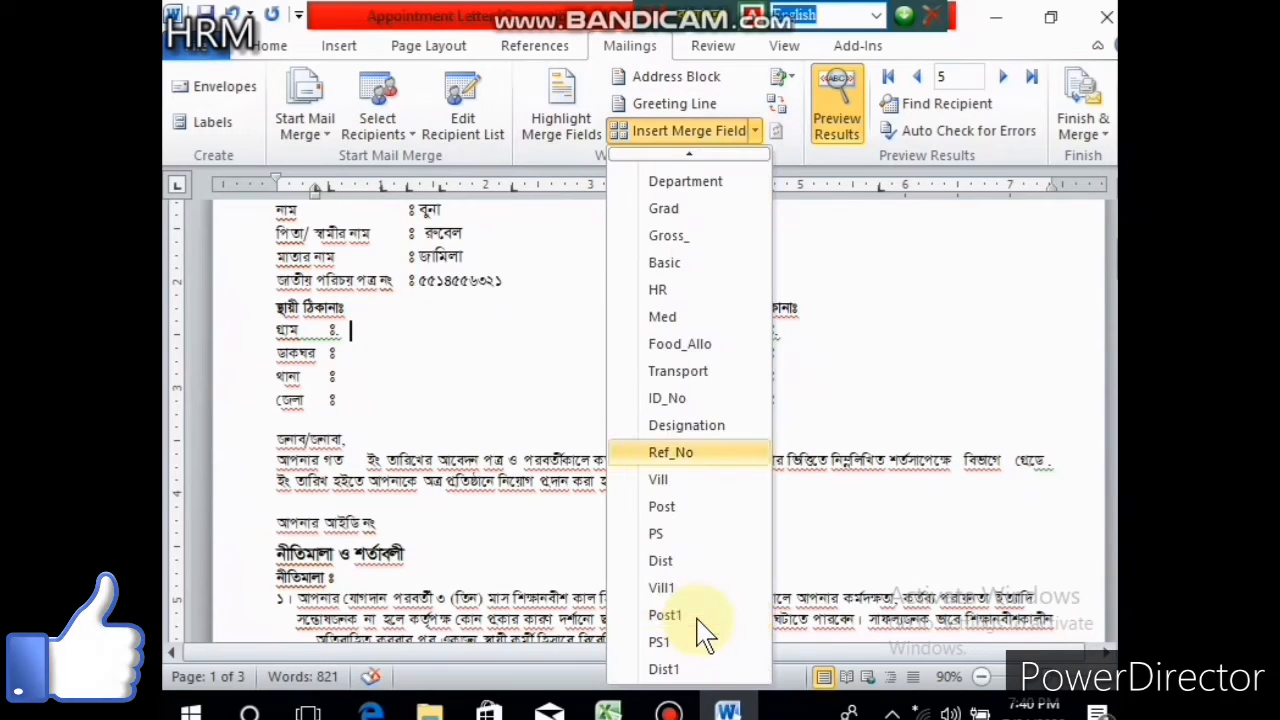
left_click(660, 480)
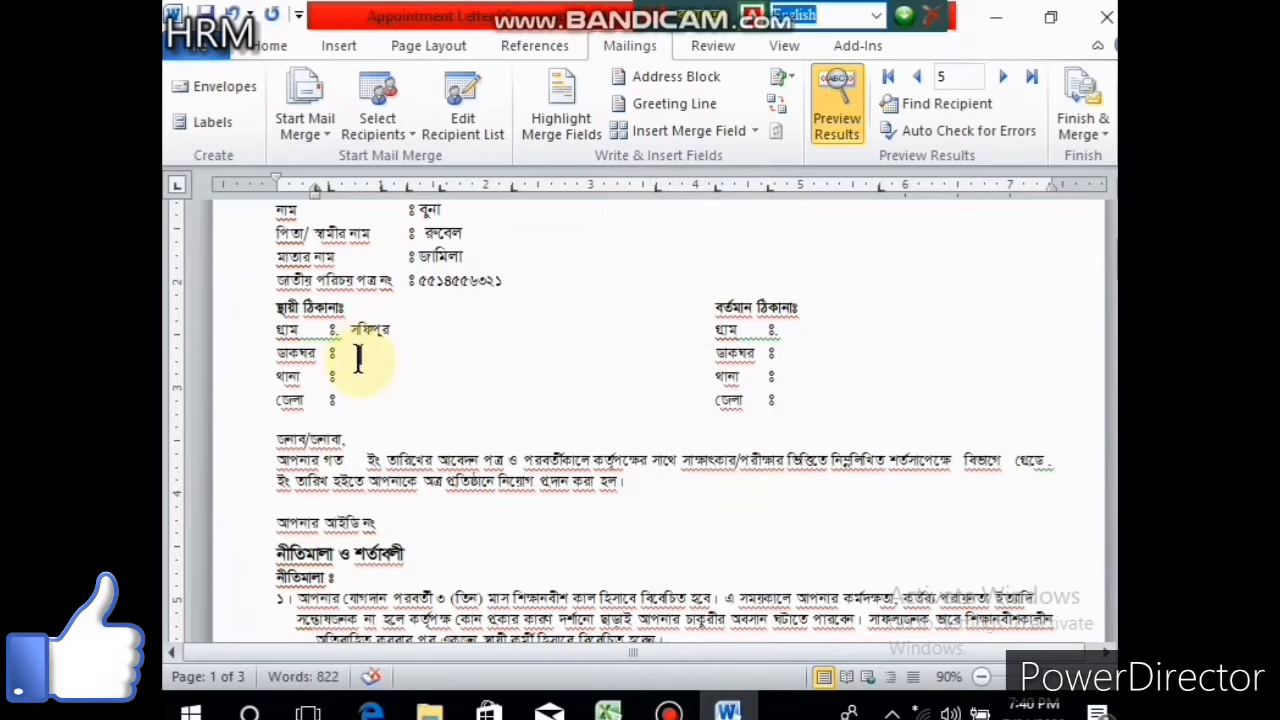
Under স্থায়ী ঠিকানা, insert a merge field on the ডাকঘর line and the PS merge field on the থানা line.
left_click(755, 131)
scroll(689, 665, "down", 3)
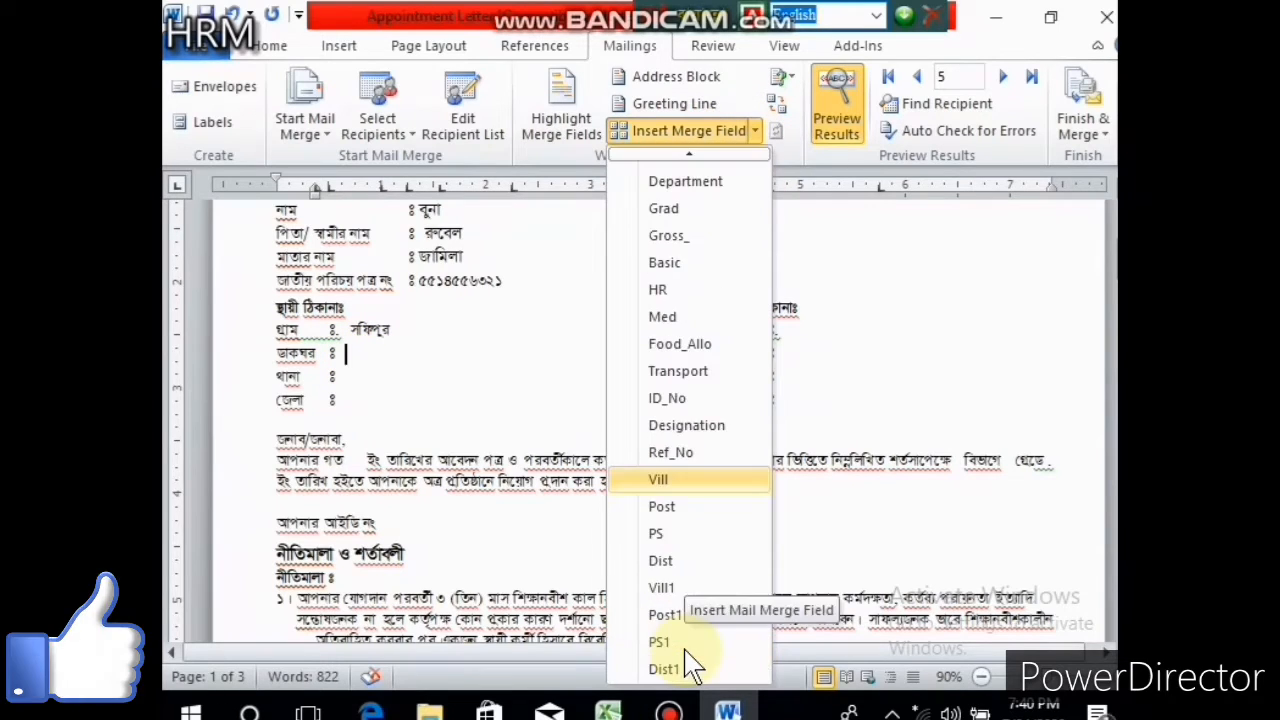
left_click(660, 537)
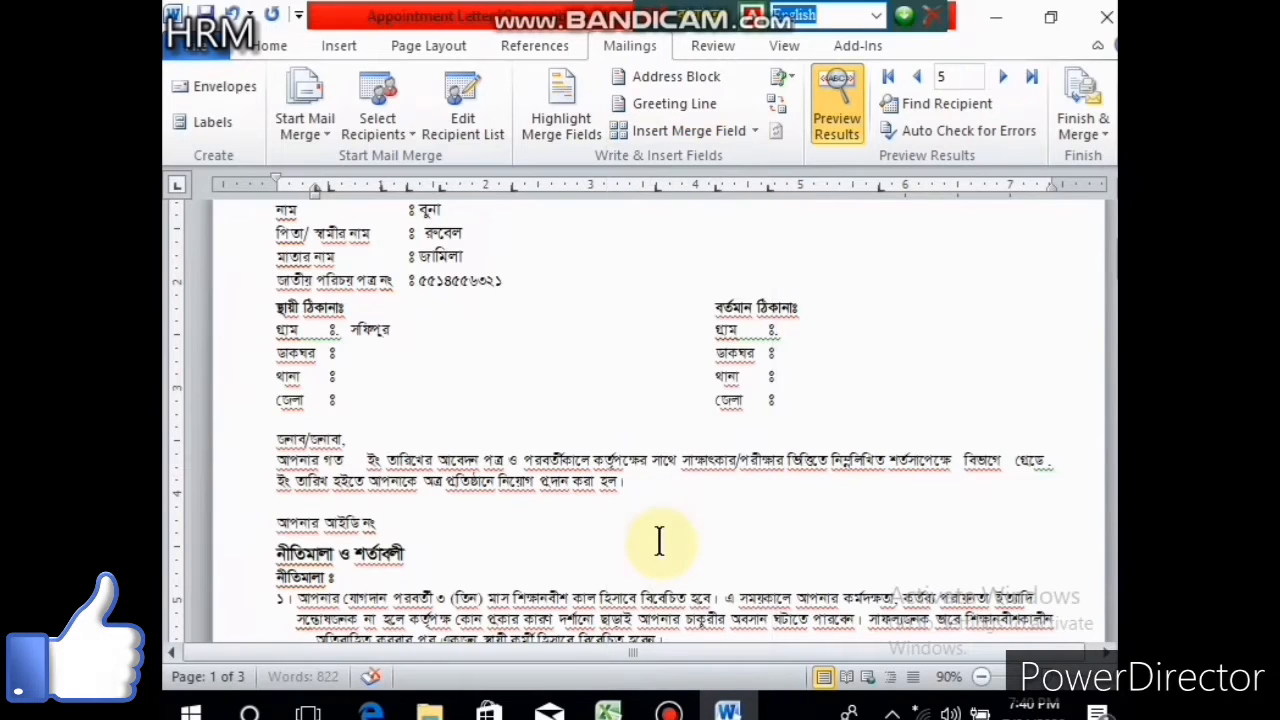
left_click(350, 377)
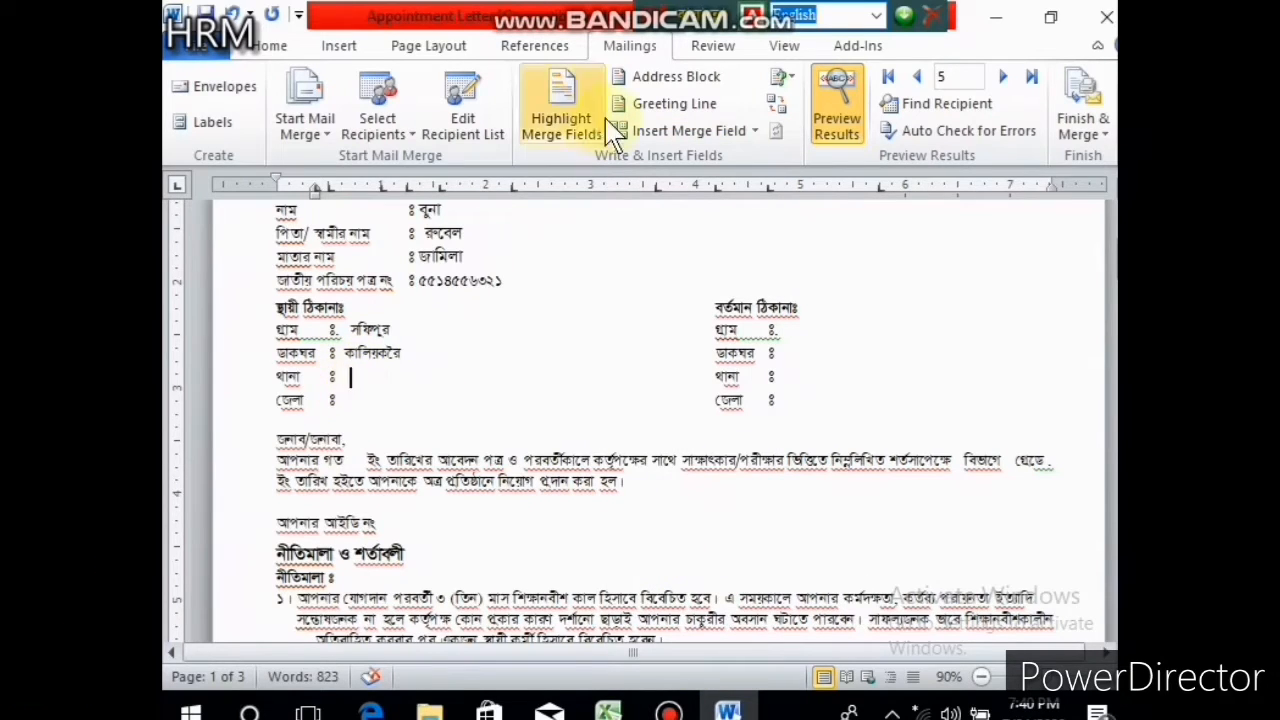
left_click(757, 135)
scroll(700, 594, "down", 3)
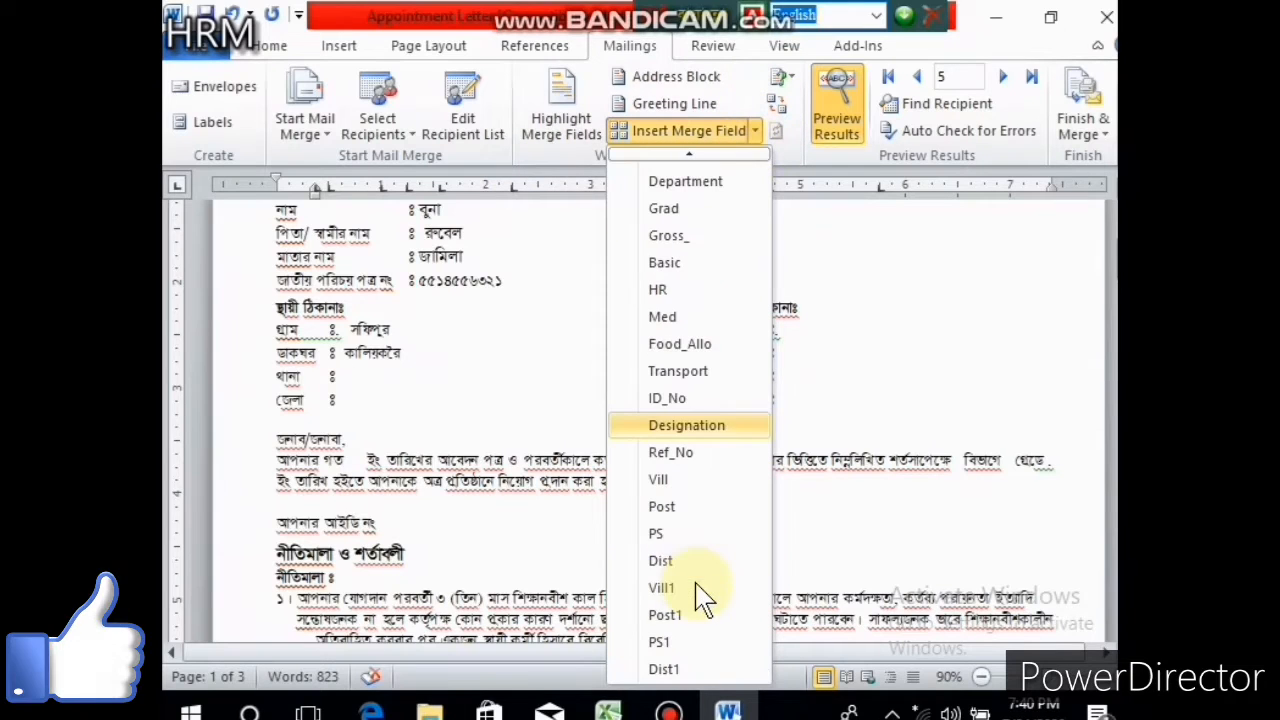
left_click(664, 537)
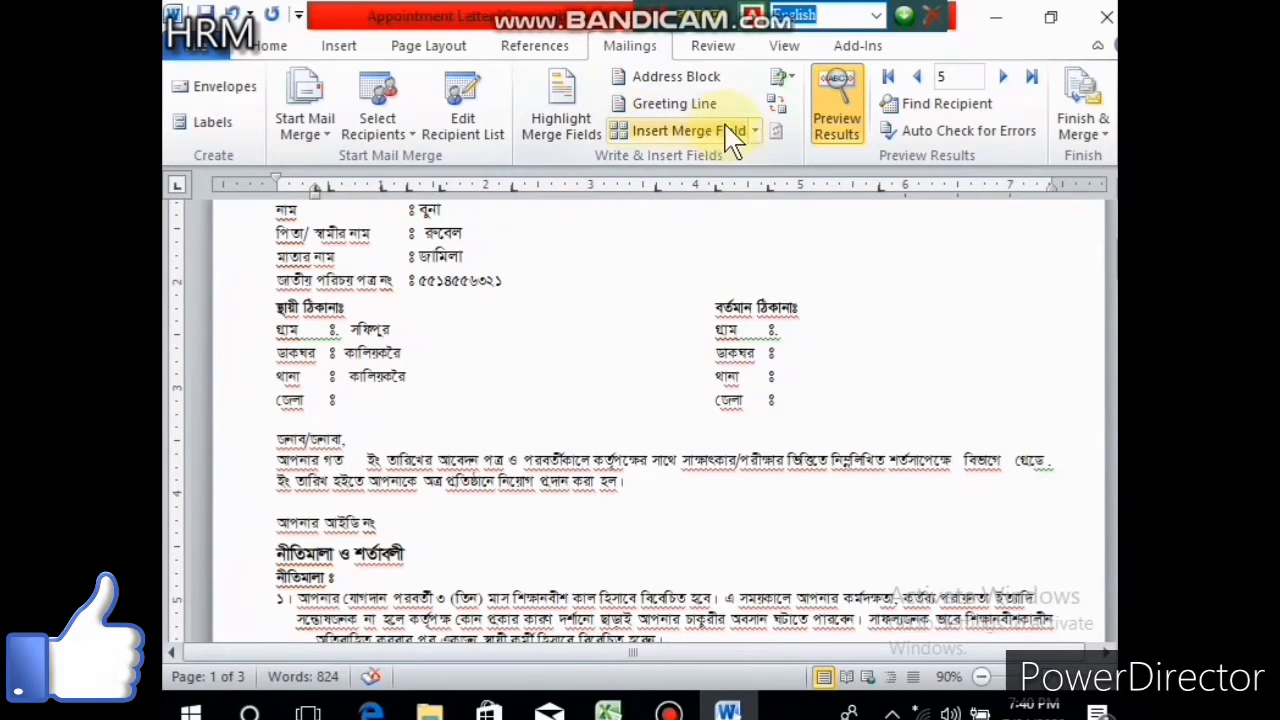
Insert the Dist merge field on the জেলা line under স্থায়ী ঠিকানা and format it with the first recently used Bengali font.
left_click(756, 131)
scroll(680, 520, "down", 3)
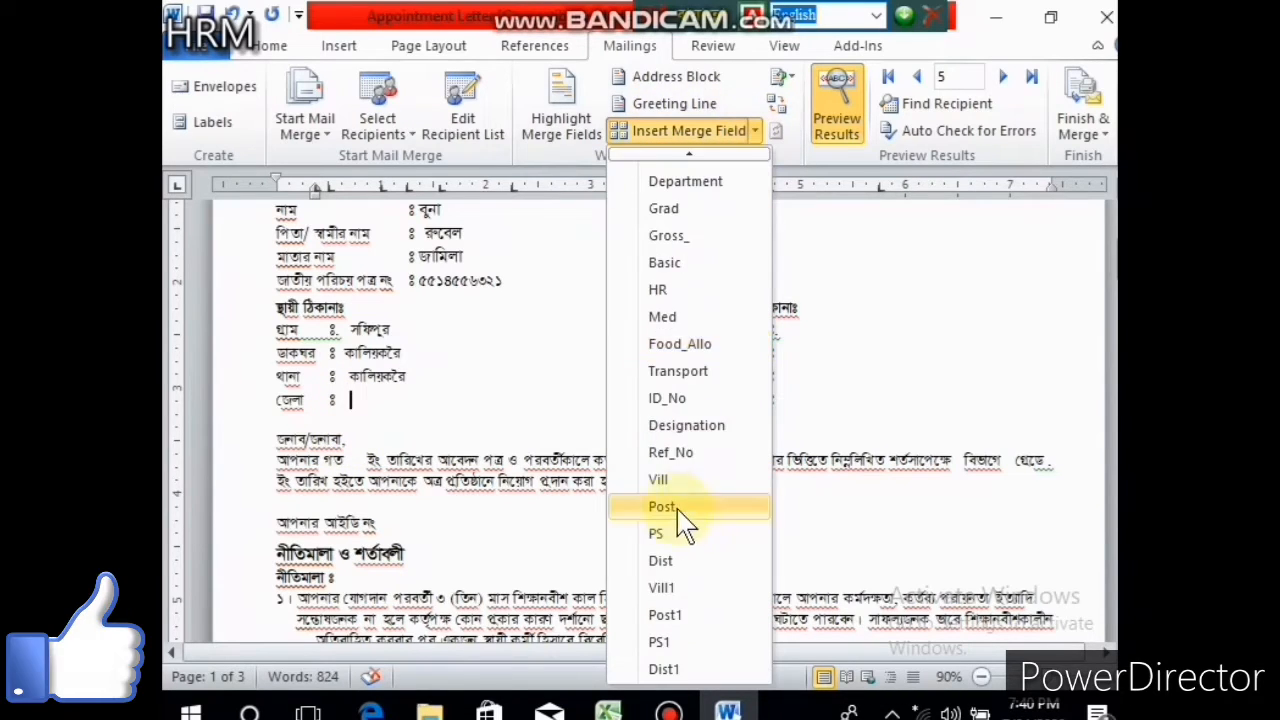
left_click(673, 578)
left_click_drag(443, 400, 352, 400)
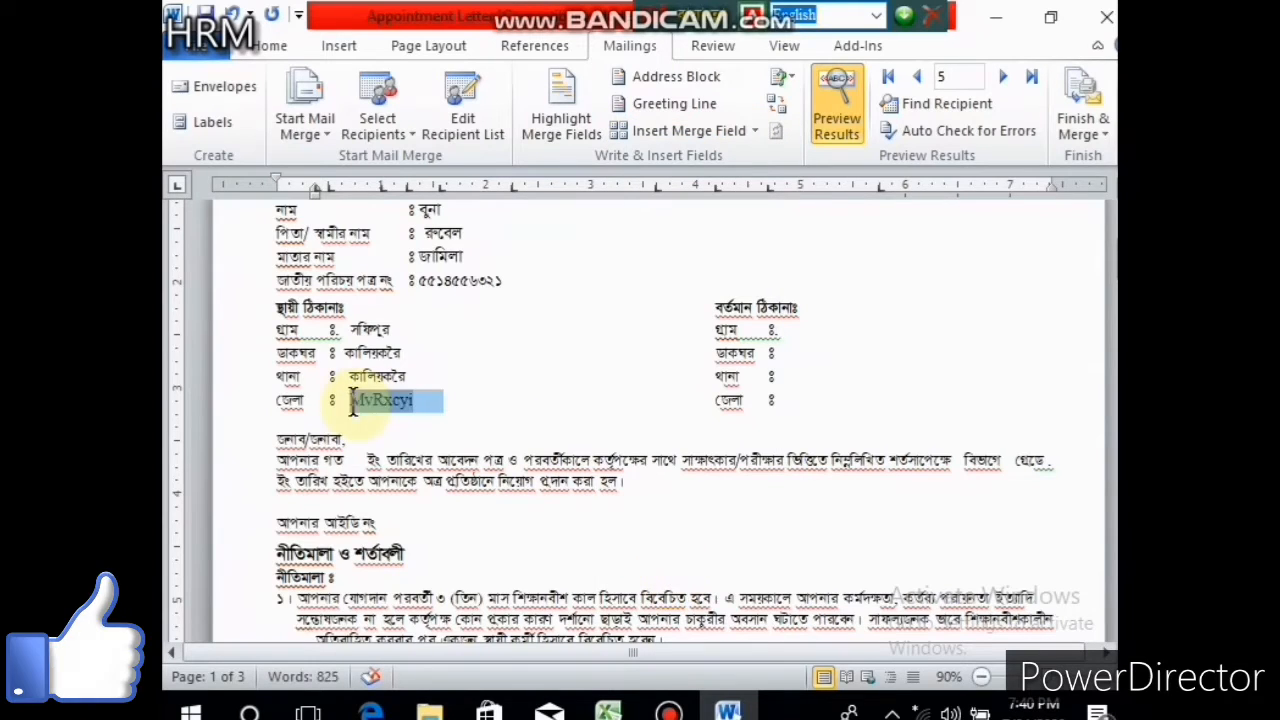
left_click(270, 46)
left_click(426, 78)
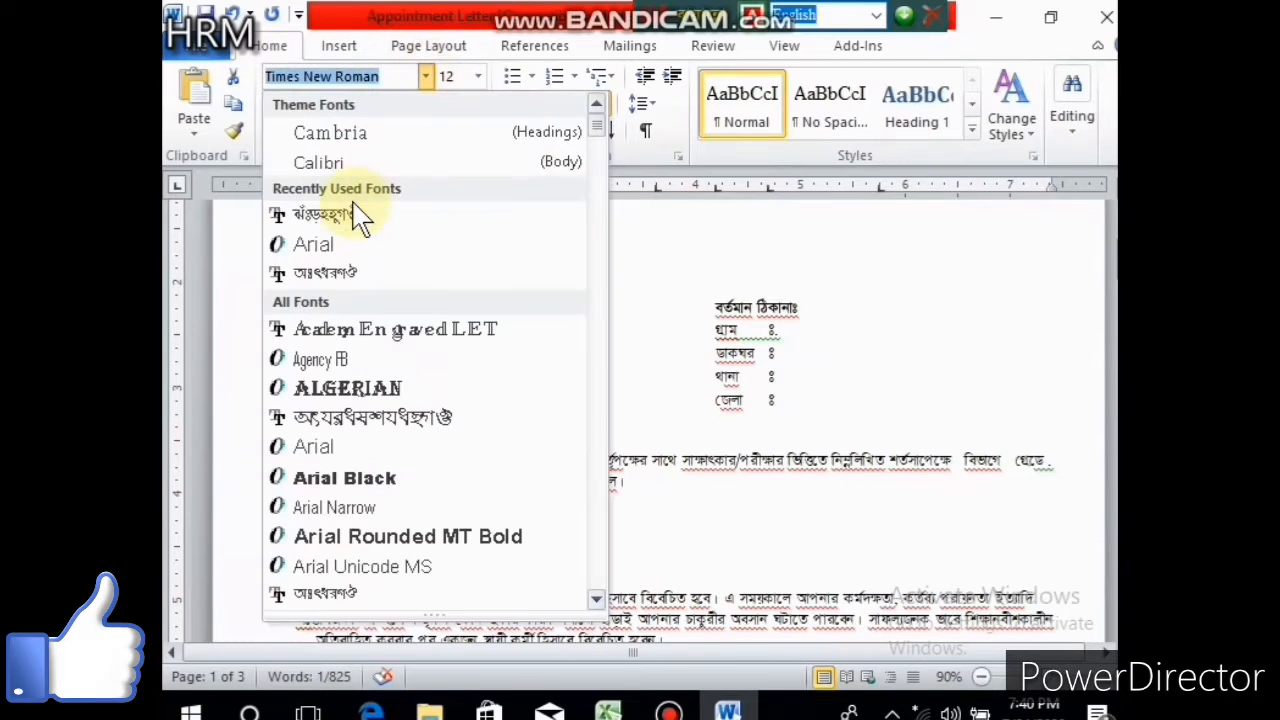
left_click(357, 216)
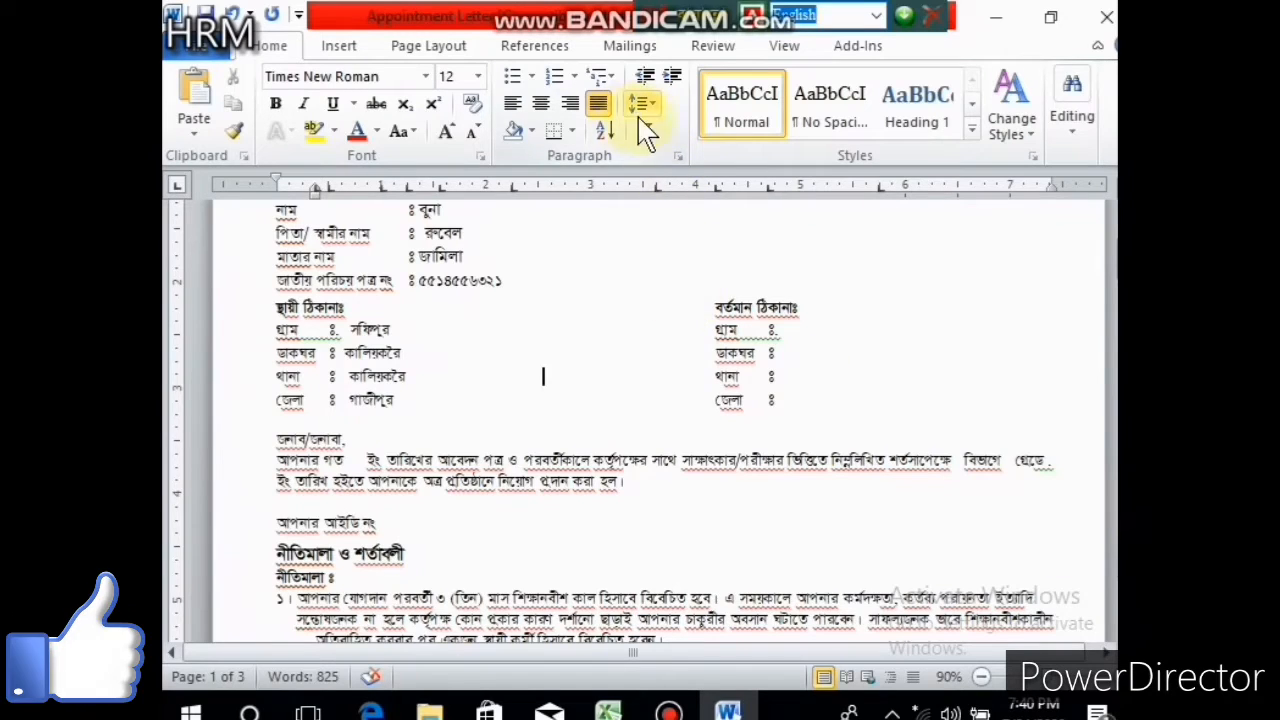
Insert the Vill1 merge field on the গ্রাম line of the বর্তমান ঠিকানা block.
left_click(627, 46)
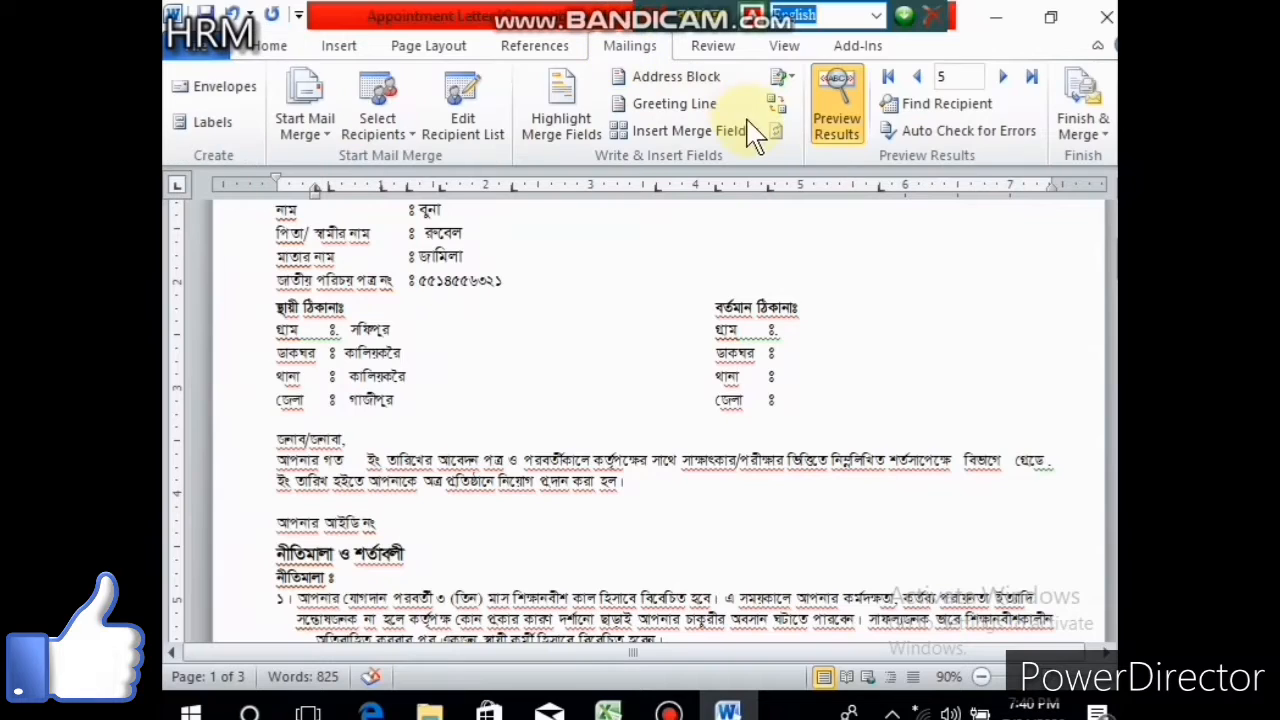
left_click(786, 331)
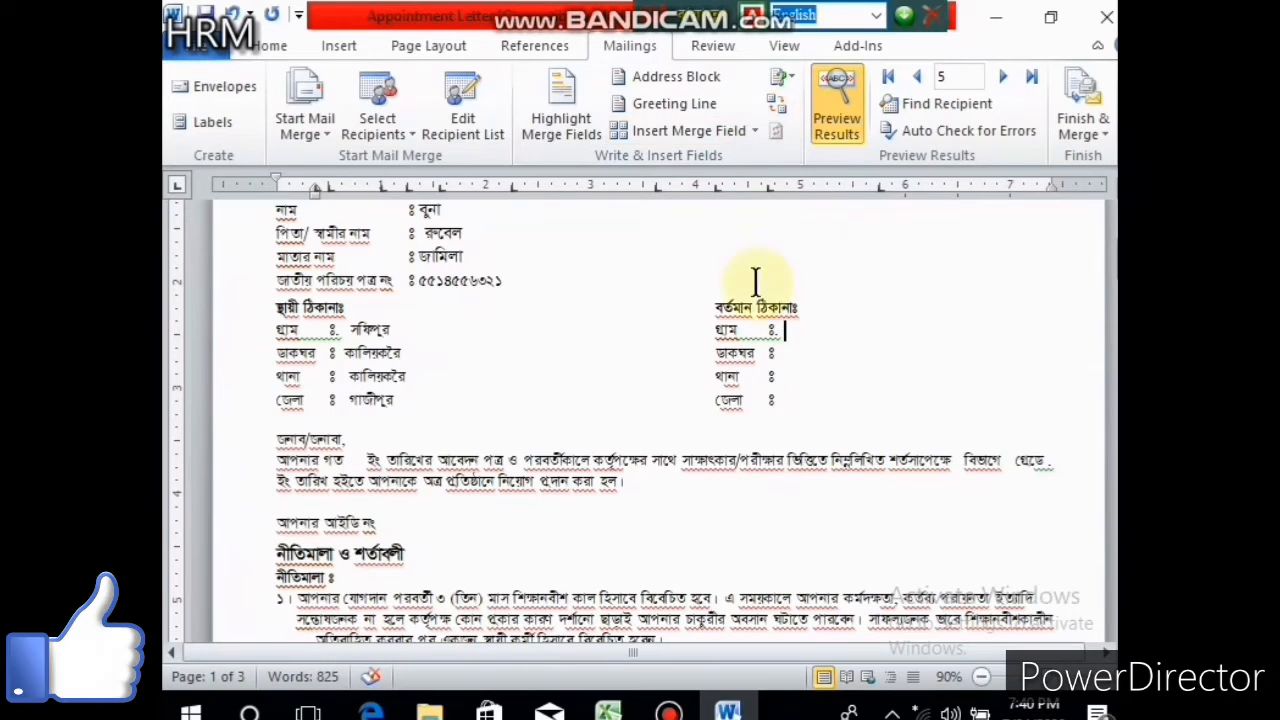
left_click(757, 138)
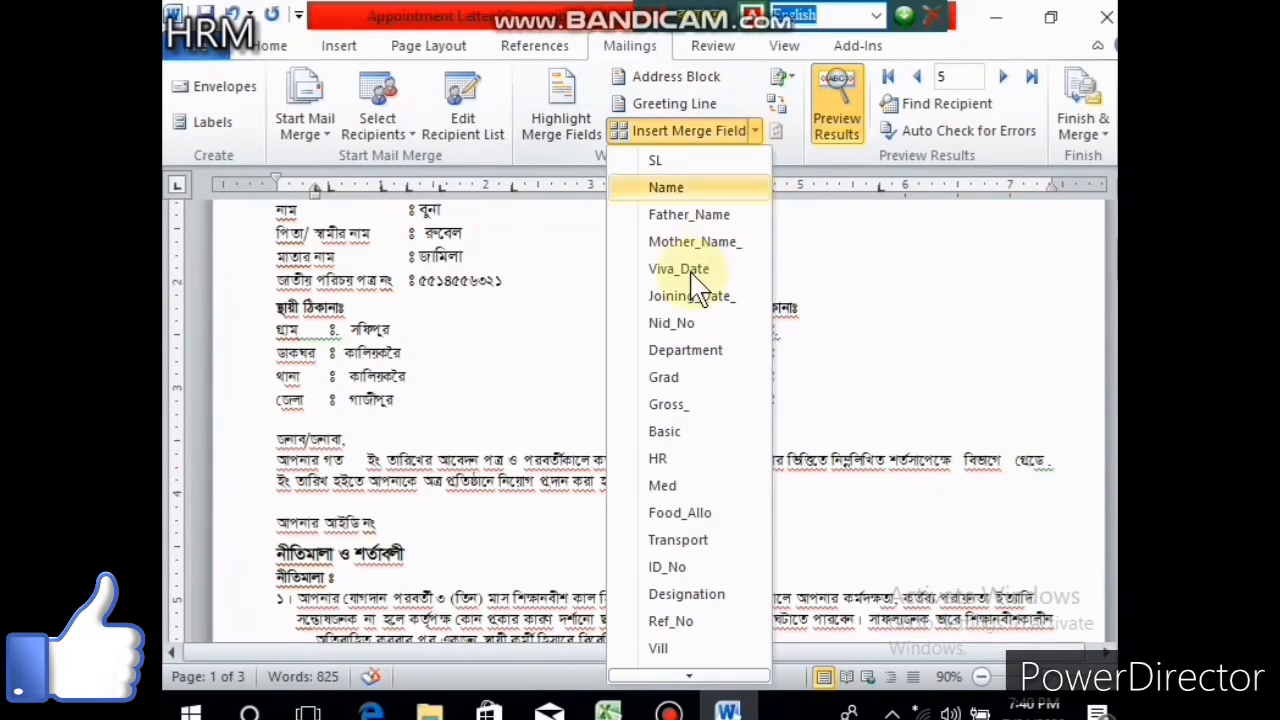
scroll(735, 486, "down", 3)
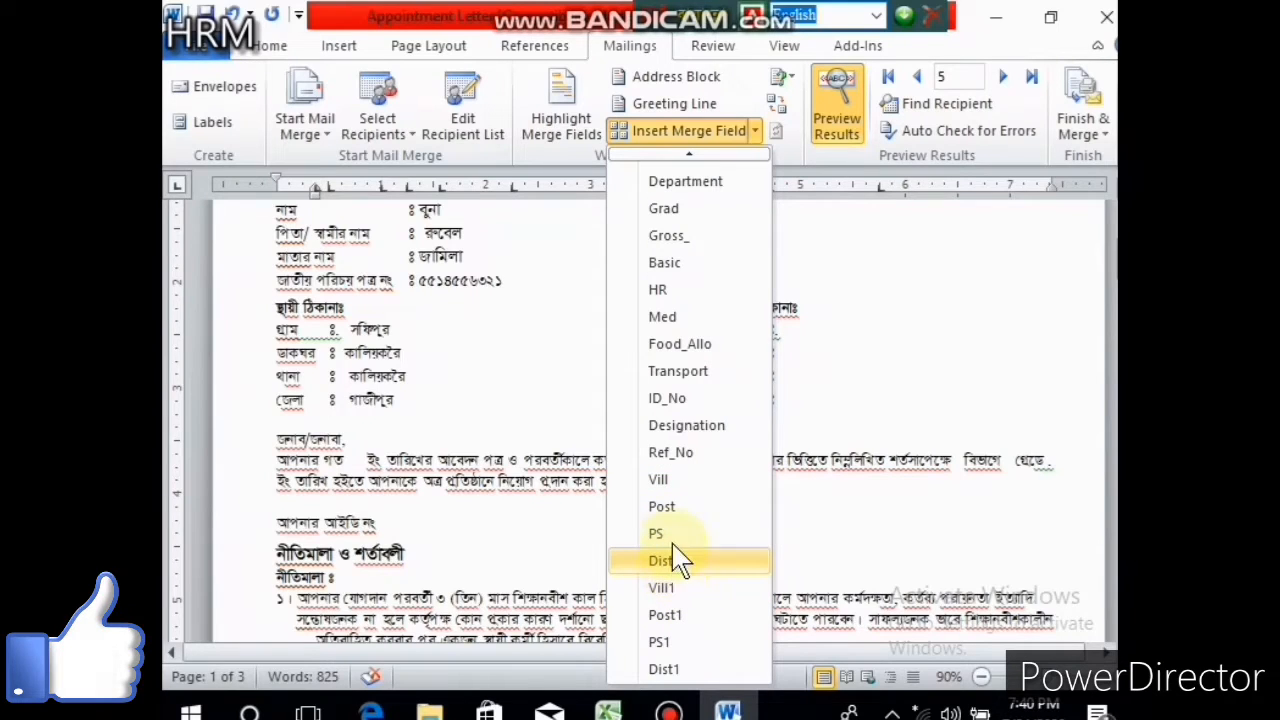
left_click(676, 593)
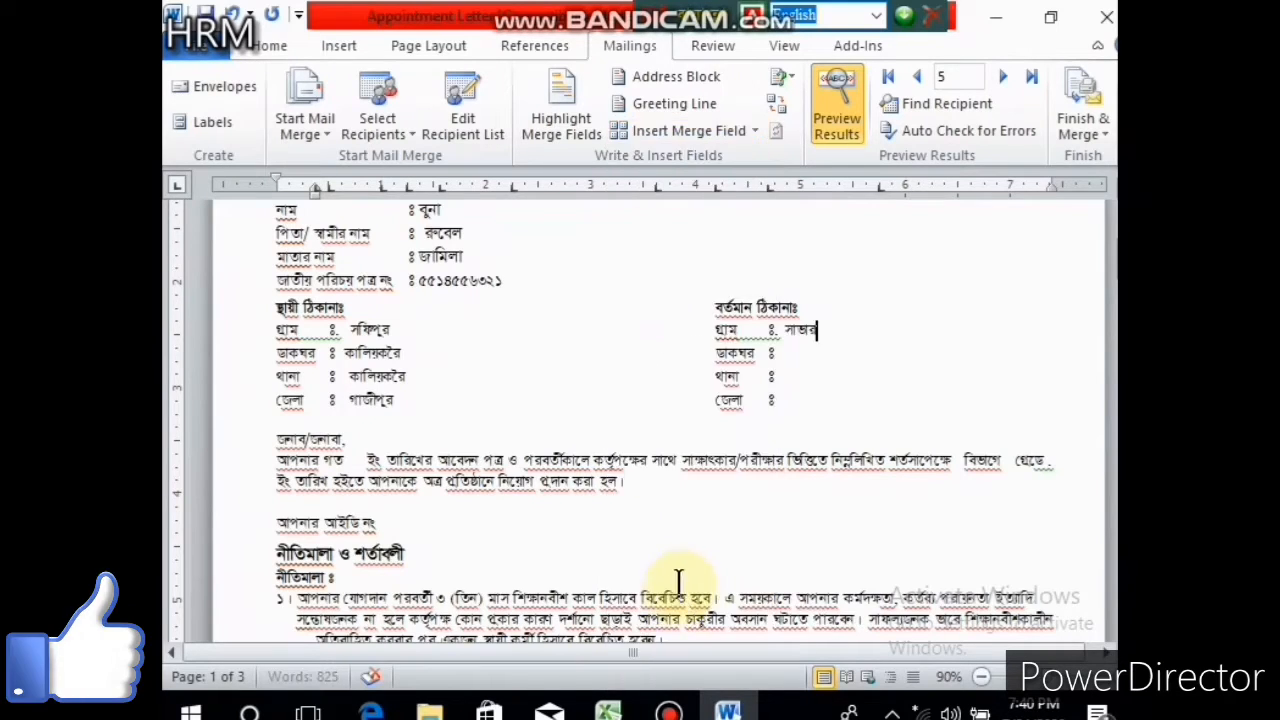
Insert the Dist1 merge field on the জেলা line of the বর্তমান ঠিকানা block.
left_click(781, 354)
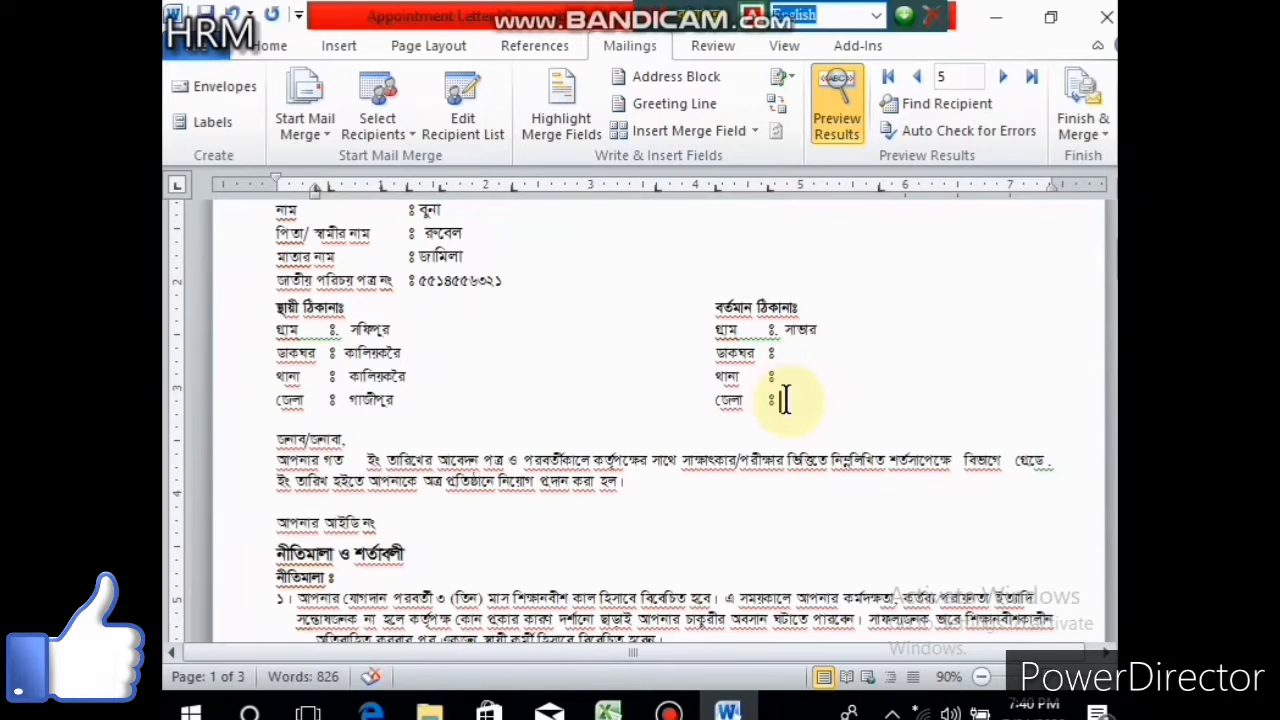
left_click(756, 131)
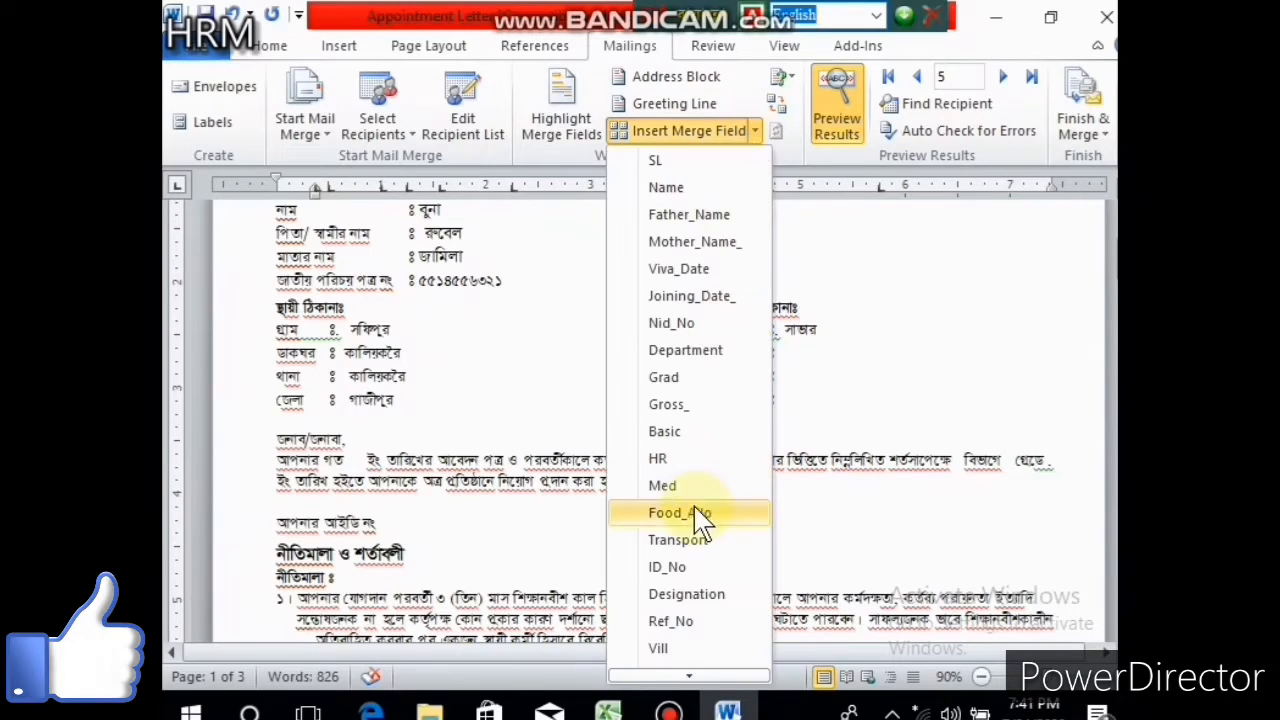
scroll(705, 550, "down", 3)
left_click(674, 671)
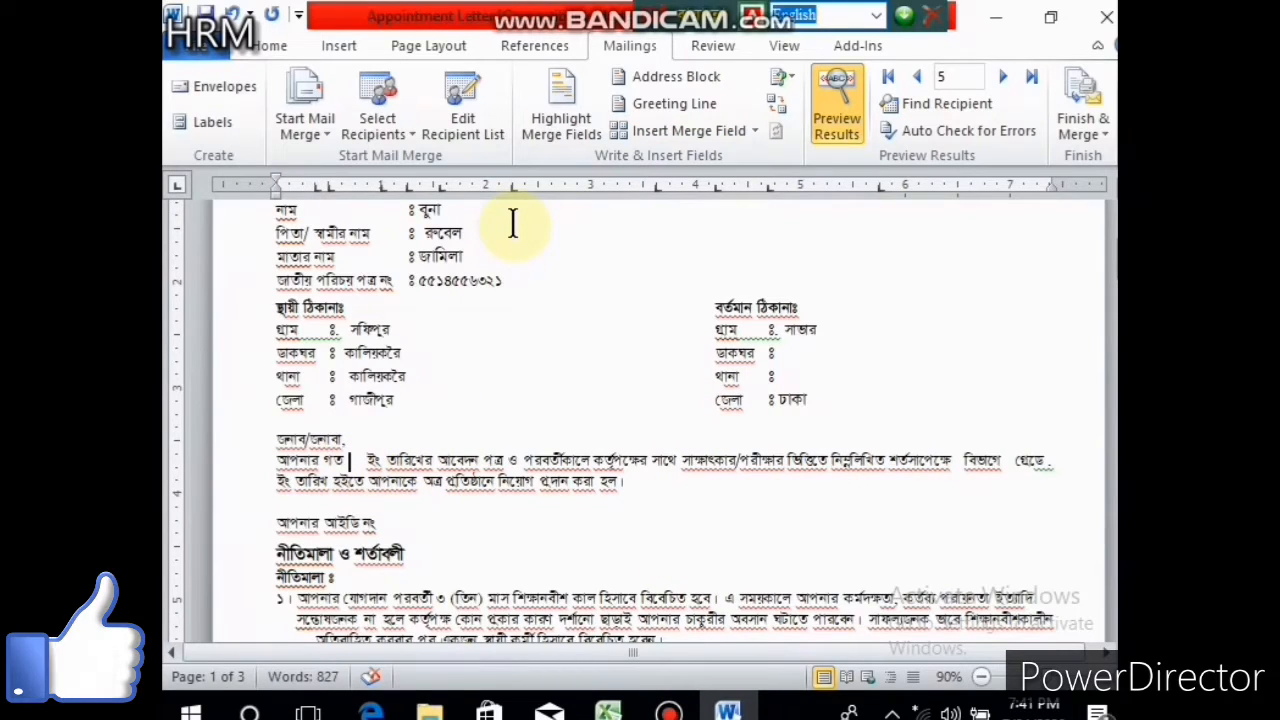
In the opening paragraph, insert the Viva_Date merge field after আপনার গত and the Department merge field before বিভাগে.
left_click(756, 131)
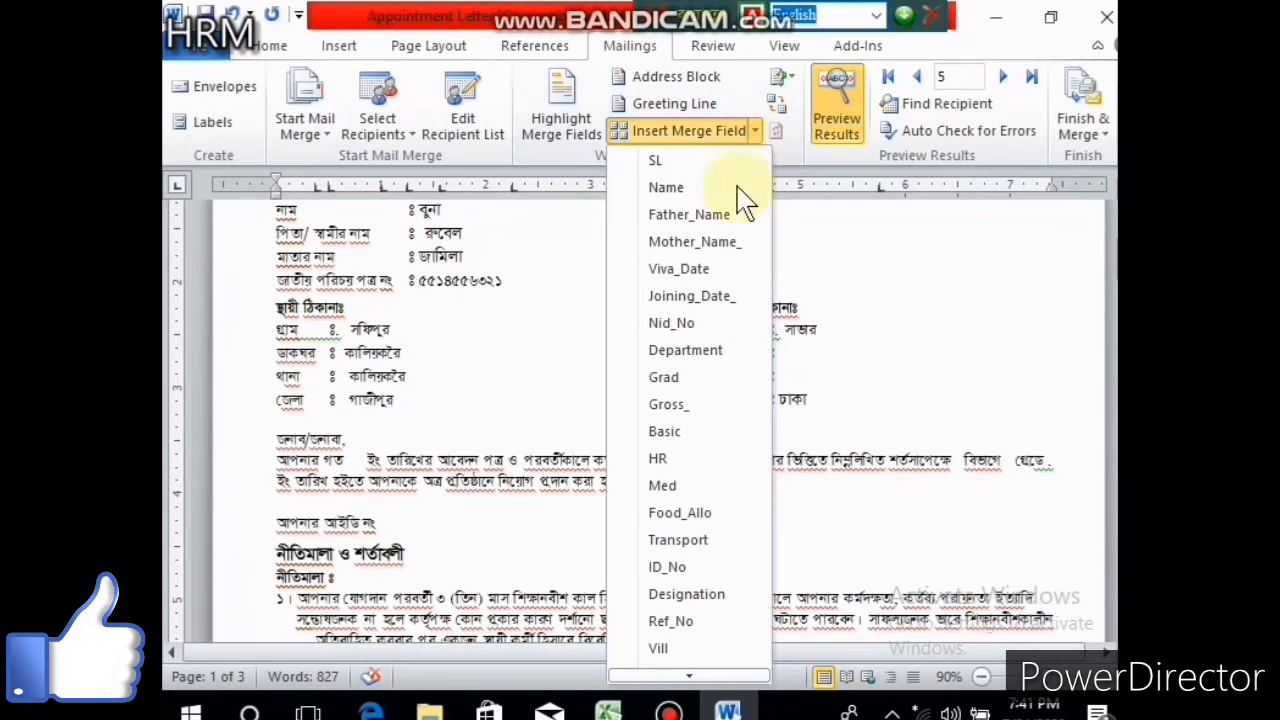
left_click(686, 272)
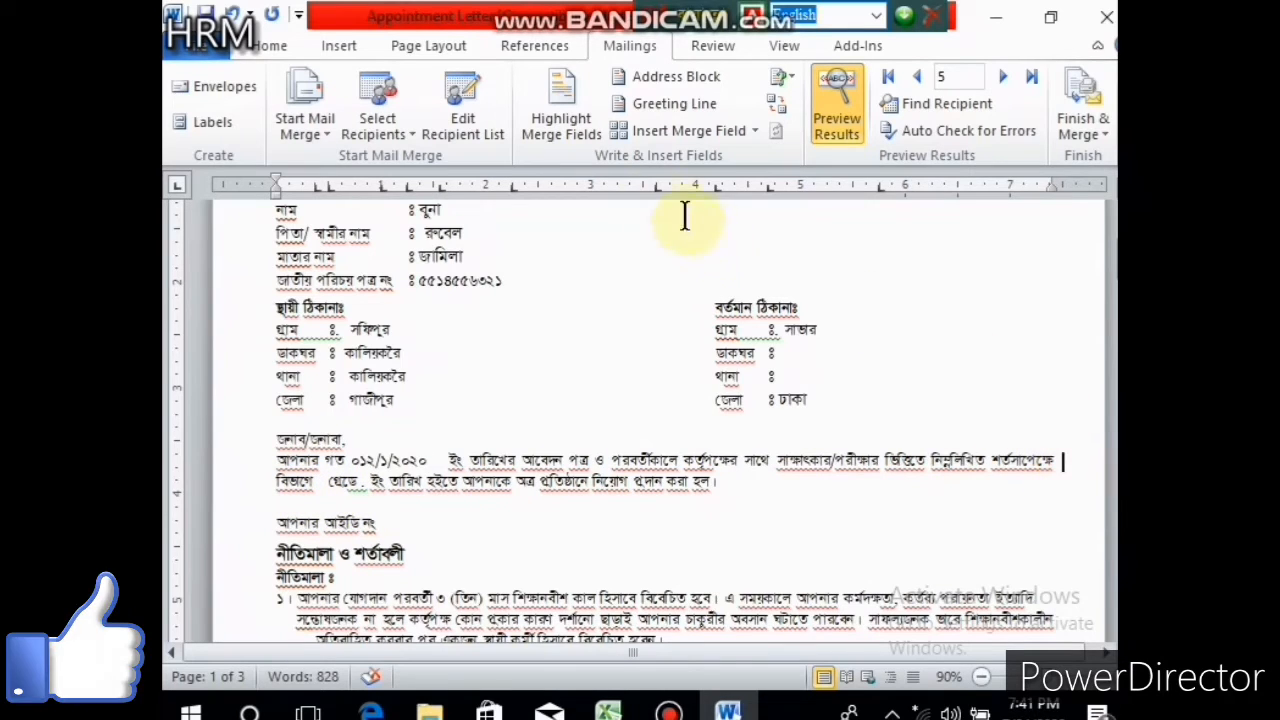
left_click(752, 131)
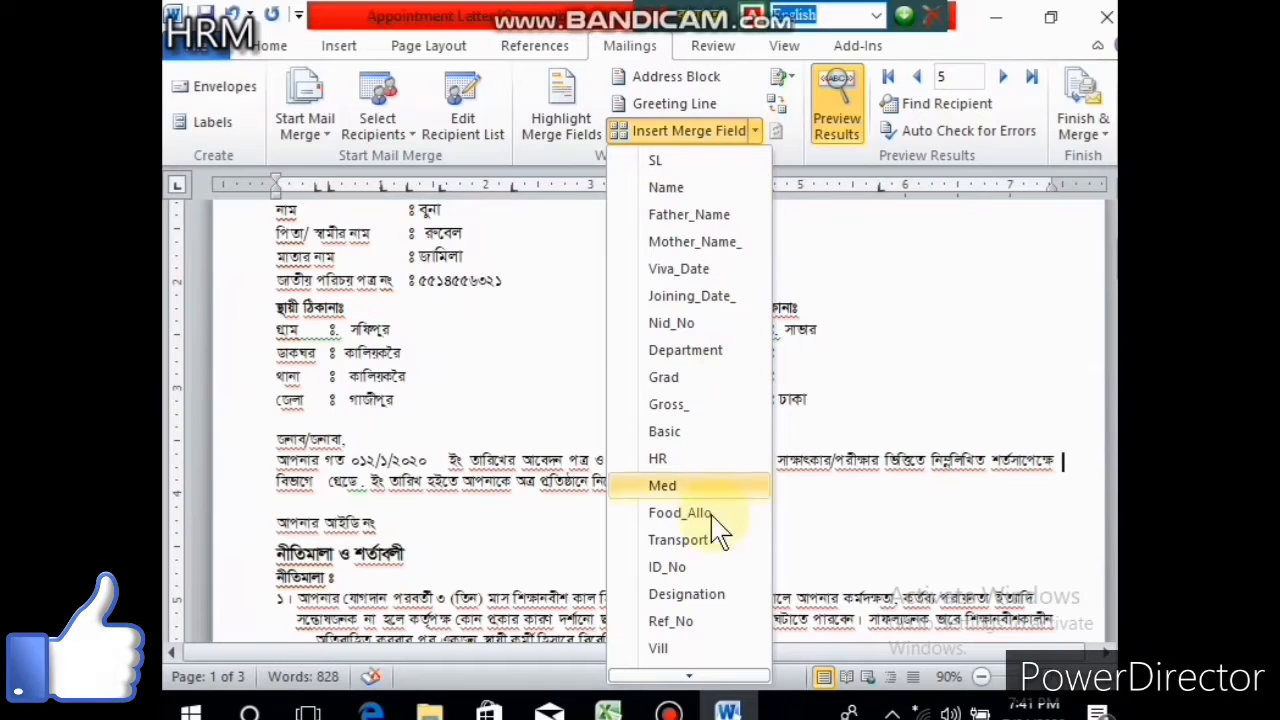
left_click(700, 355)
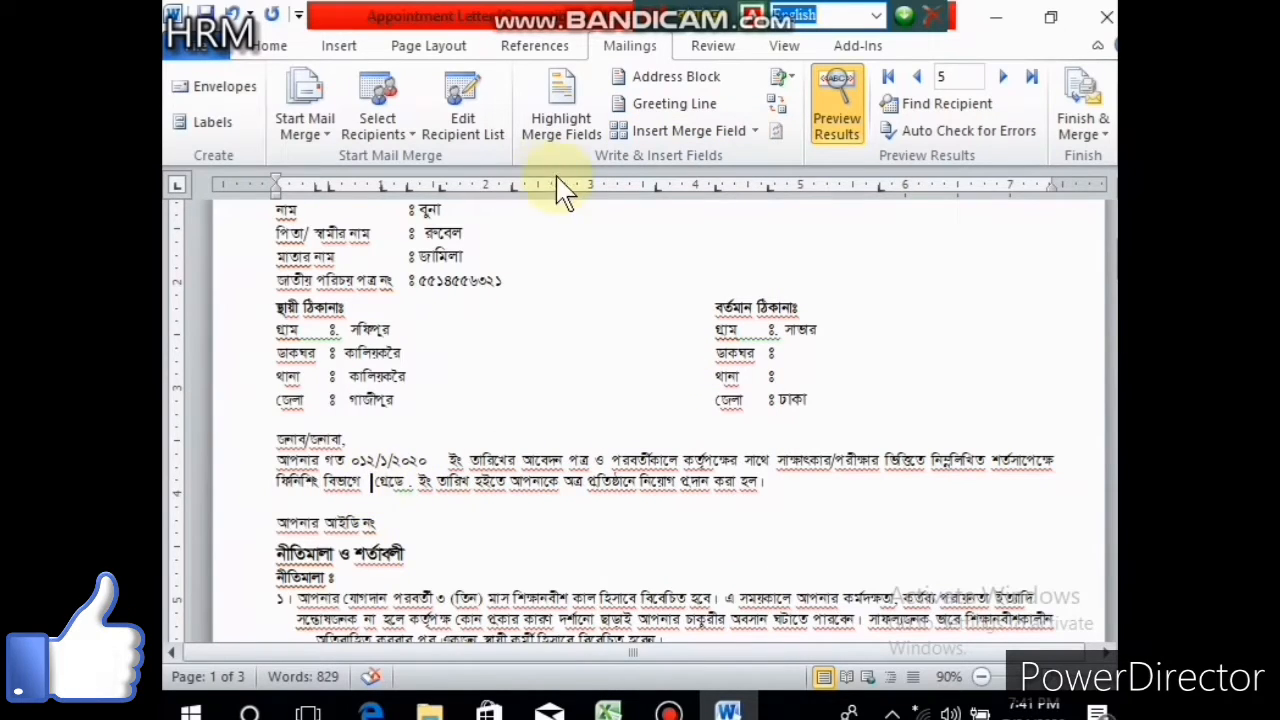
In the opening paragraph, insert the Grad merge field before গ্রেডে and the Joining_Date_ merge field before the second ইং তারিখ.
left_click(754, 131)
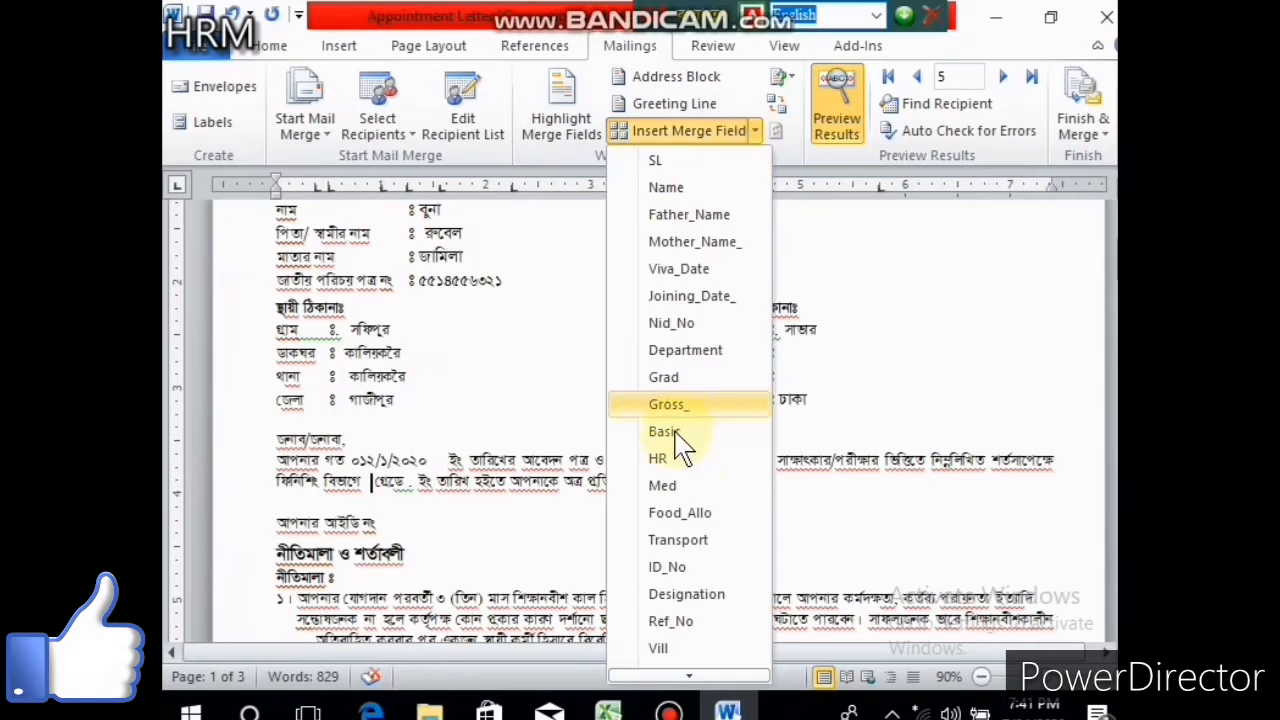
scroll(680, 565, "down", 2)
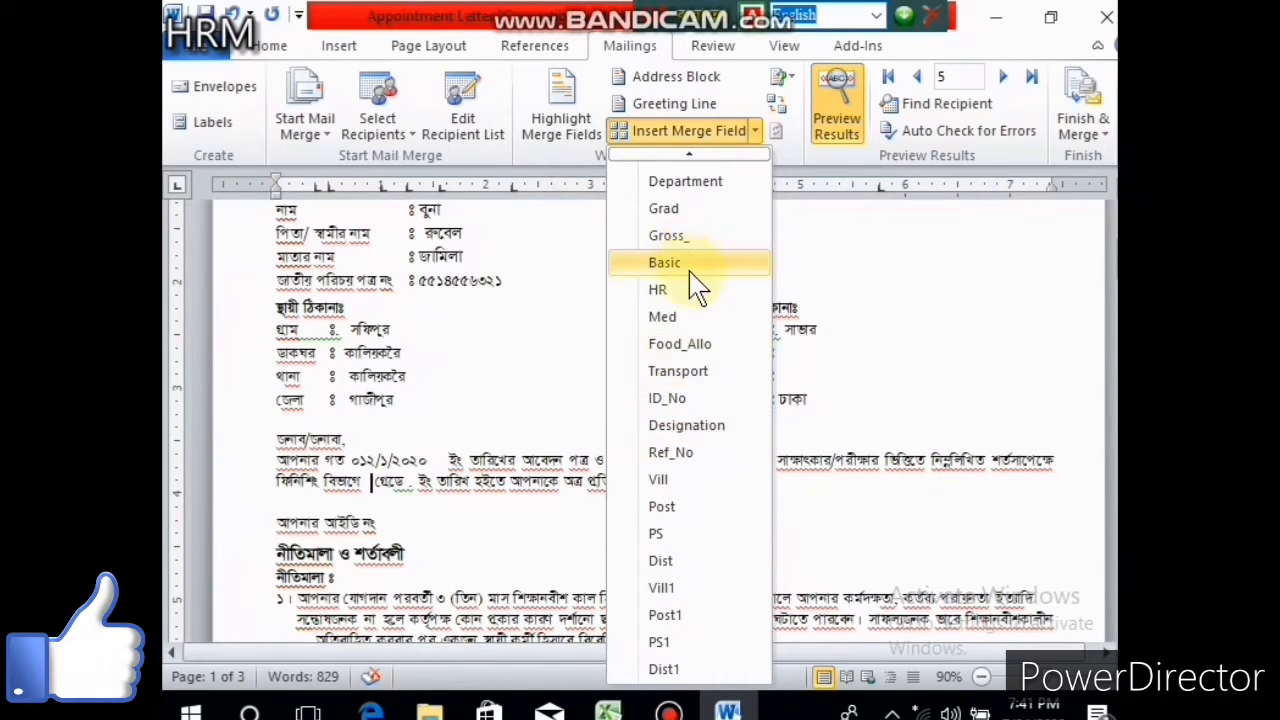
left_click(672, 208)
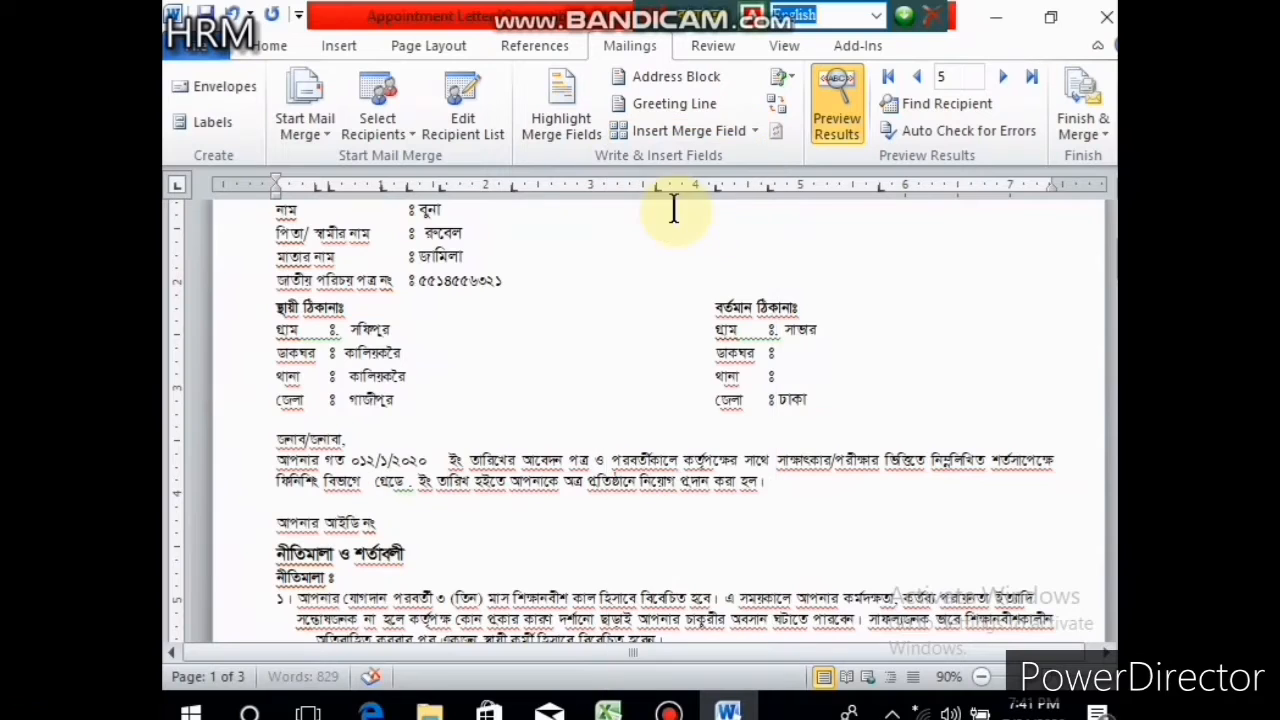
left_click(421, 483)
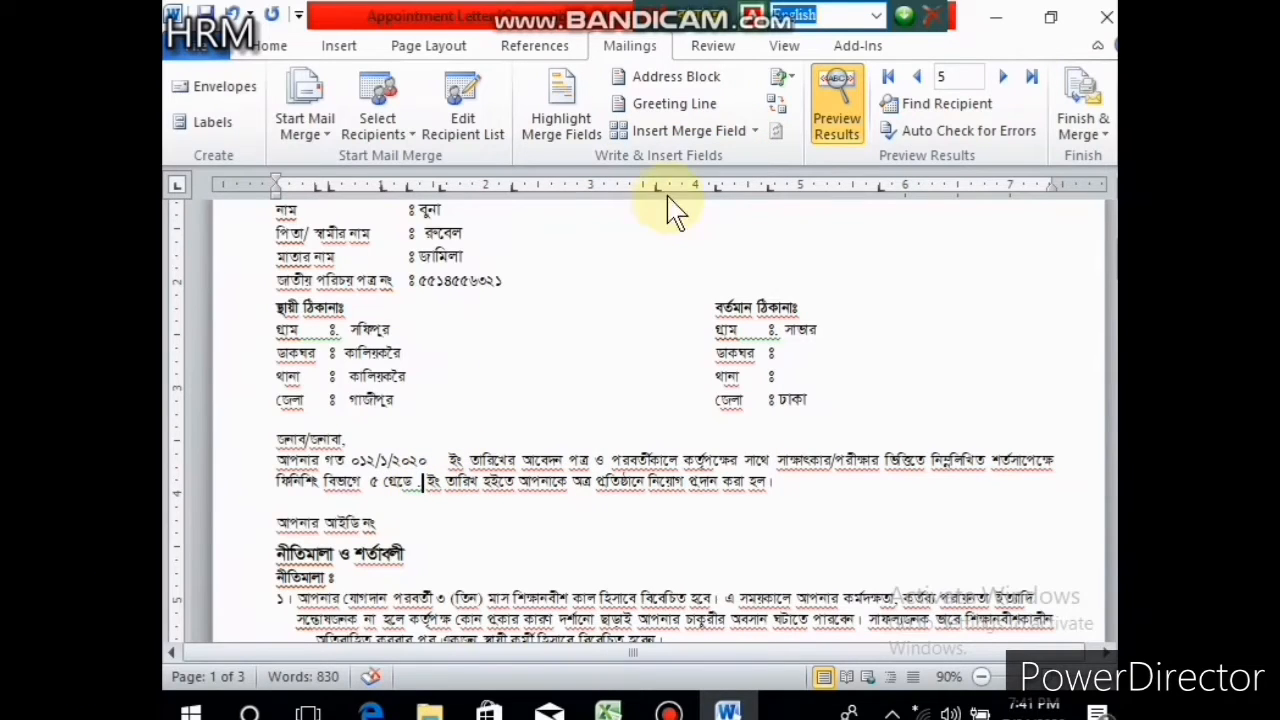
left_click(756, 133)
left_click(706, 300)
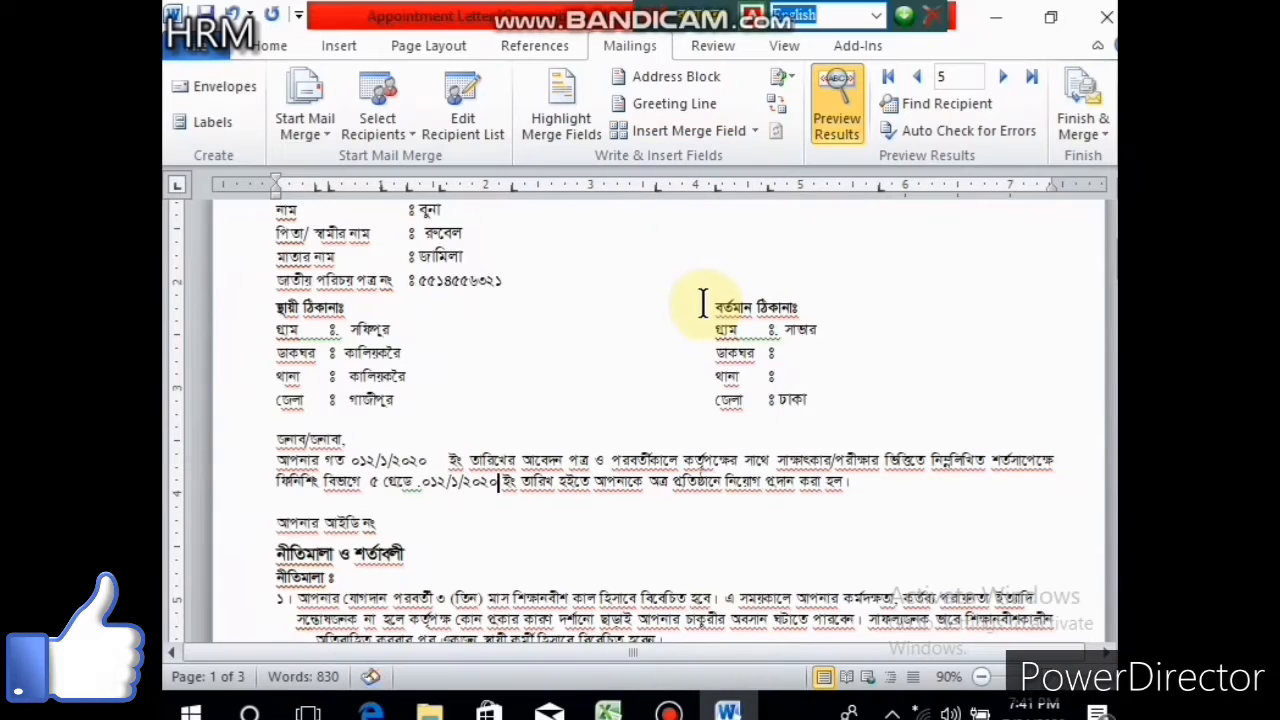
Insert the ID_No merge field after আপনার আইডি নং.
scroll(1108, 572, "down", 2)
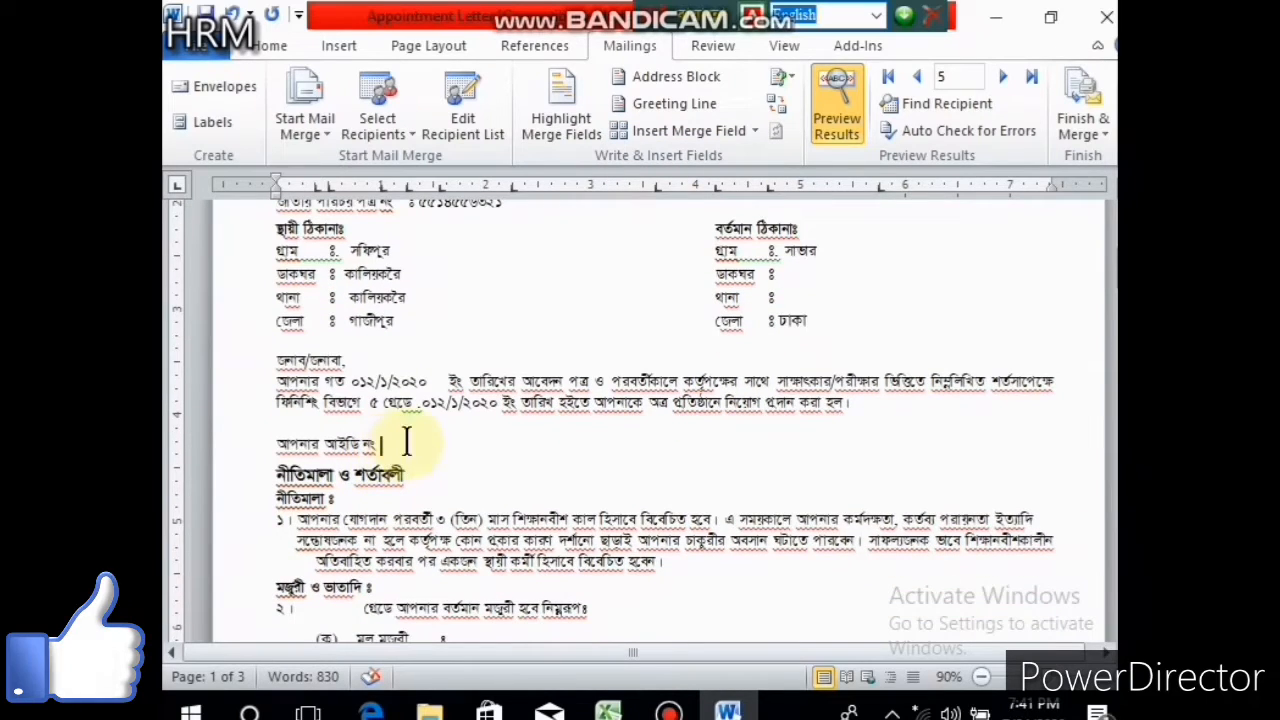
left_click(757, 131)
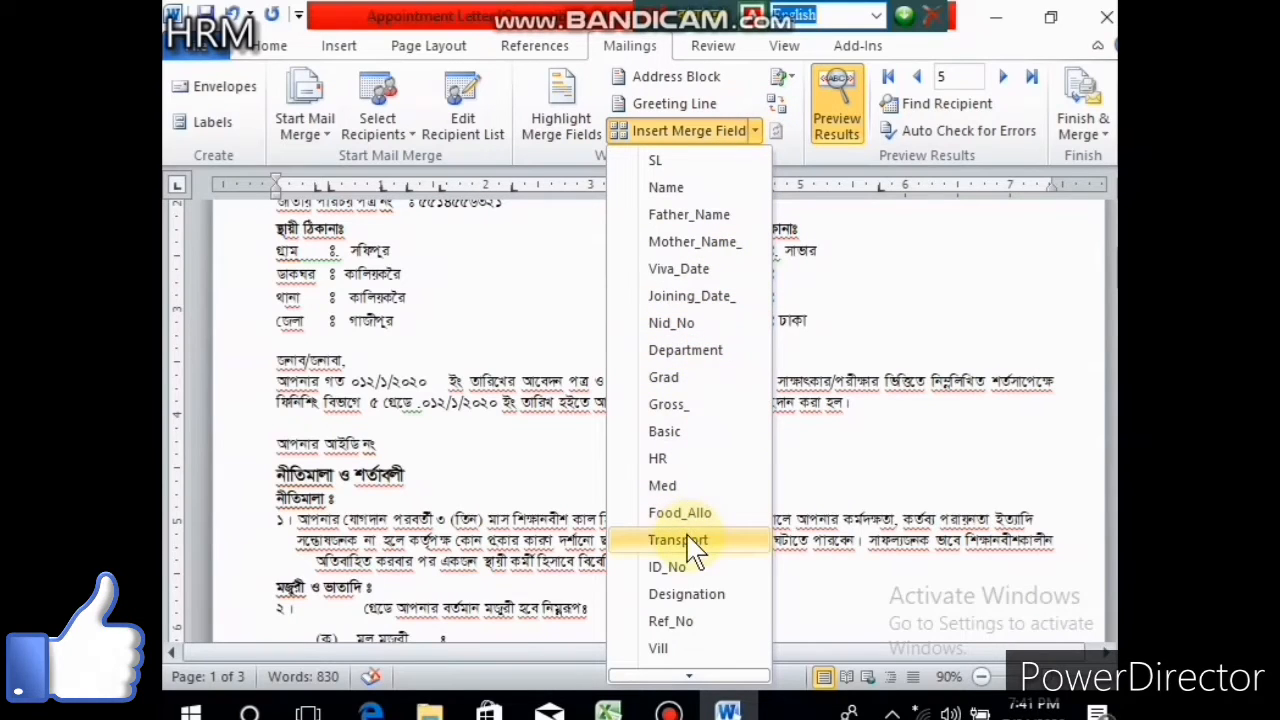
scroll(720, 640, "down", 2)
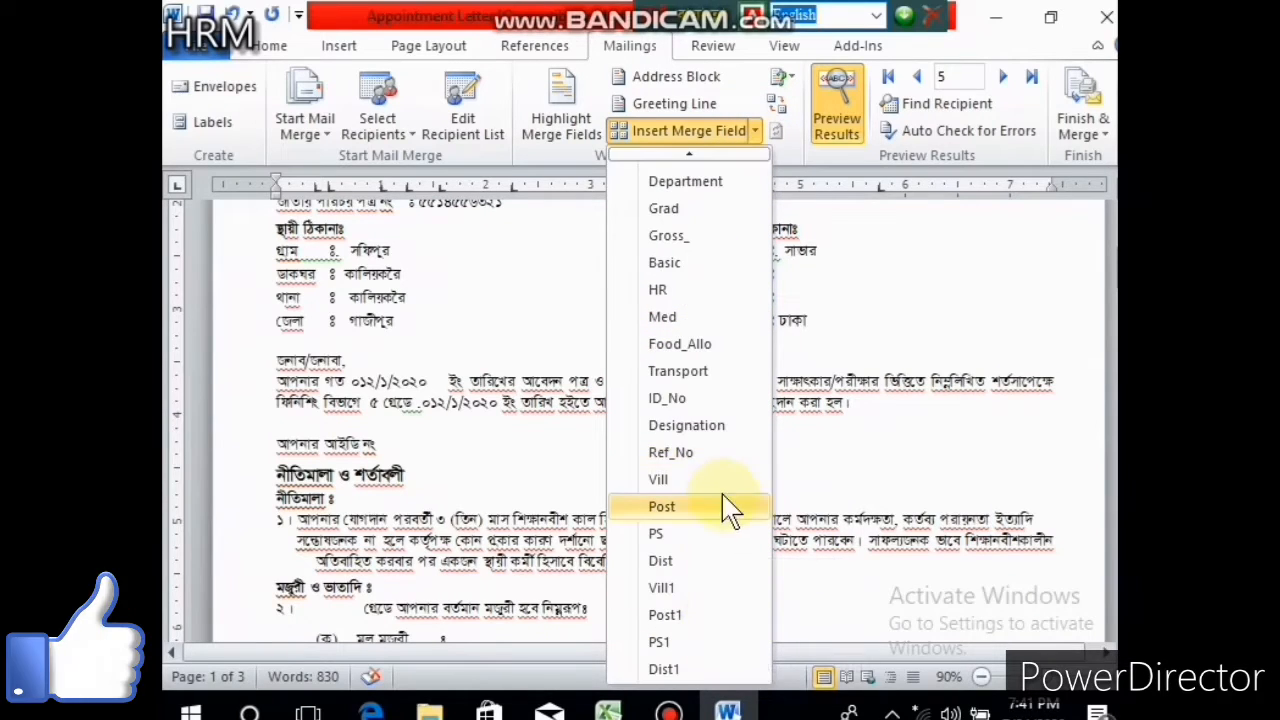
left_click(668, 398)
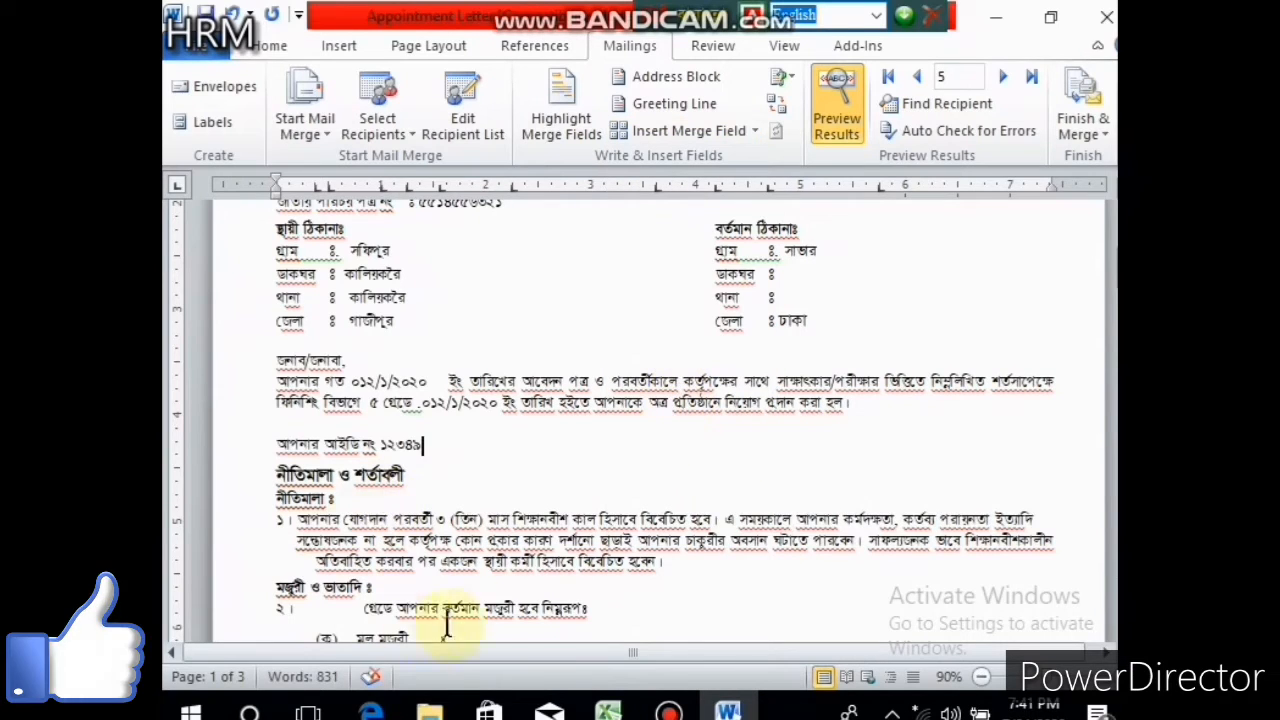
Insert the Grad merge field before গ্রেডে in item ২ under মজুরী ও ভাতাদি.
scroll(640, 420, "down", 3)
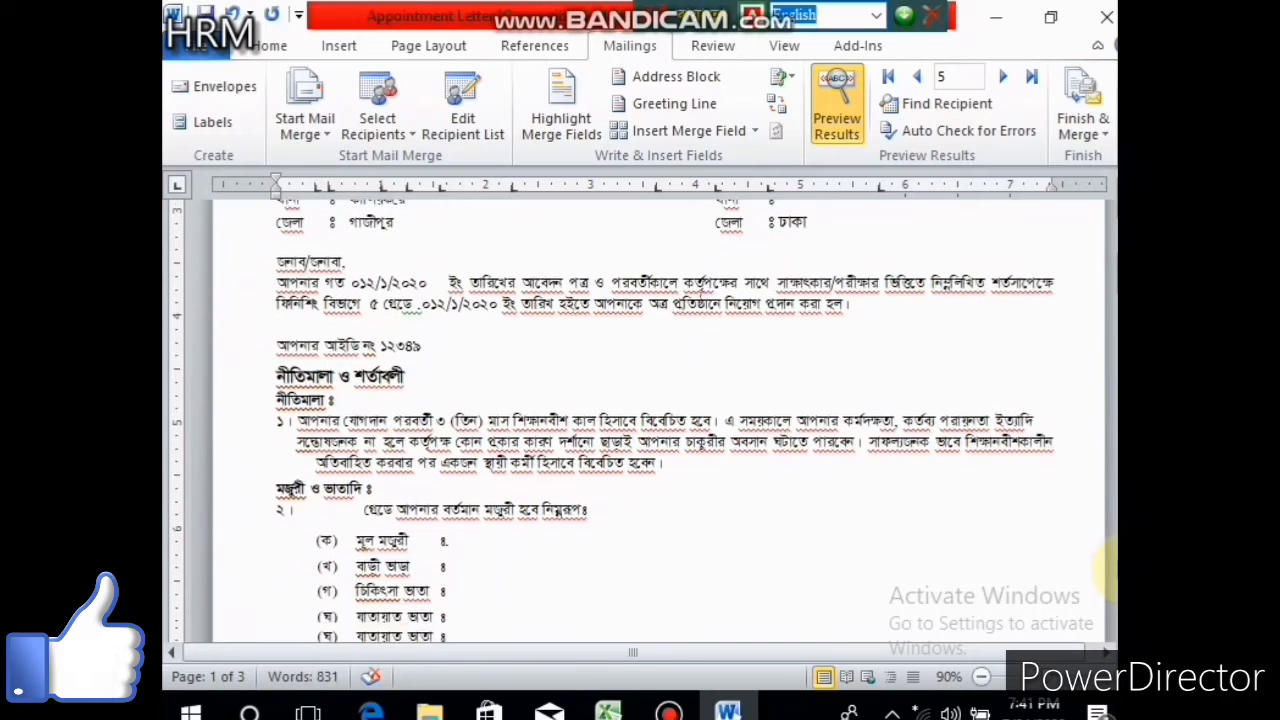
scroll(574, 523, "down", 1)
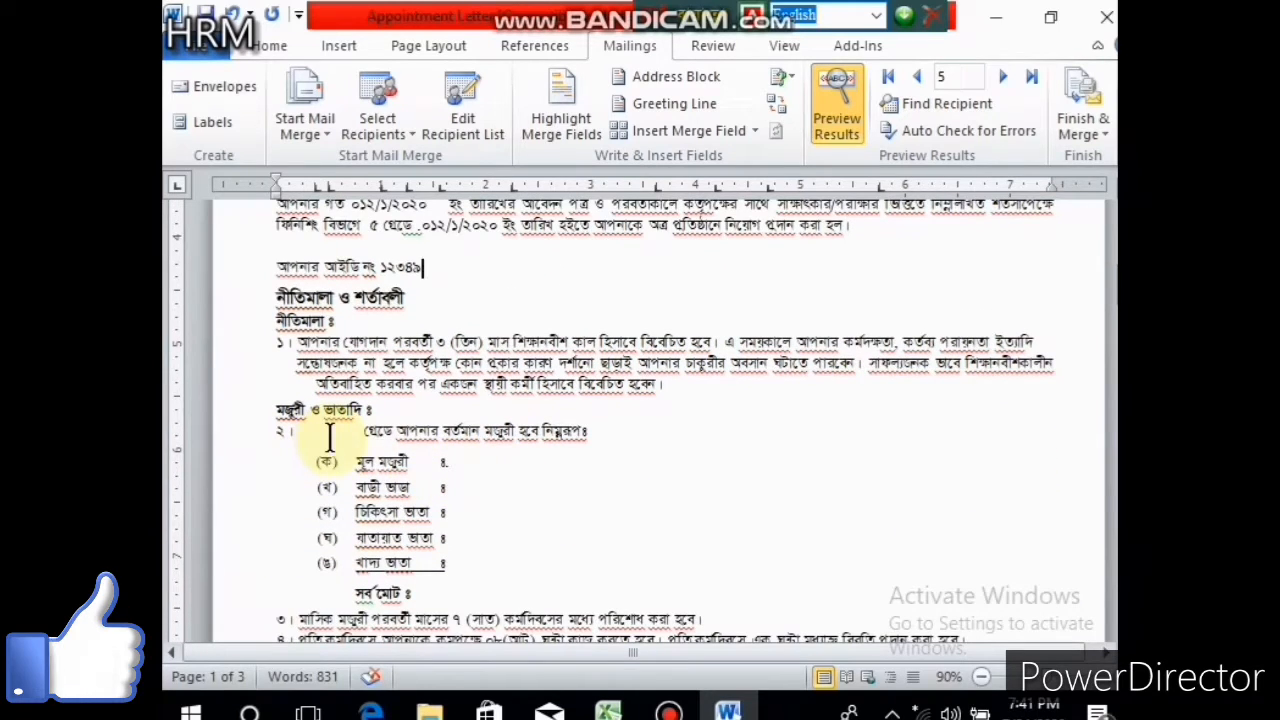
left_click(755, 134)
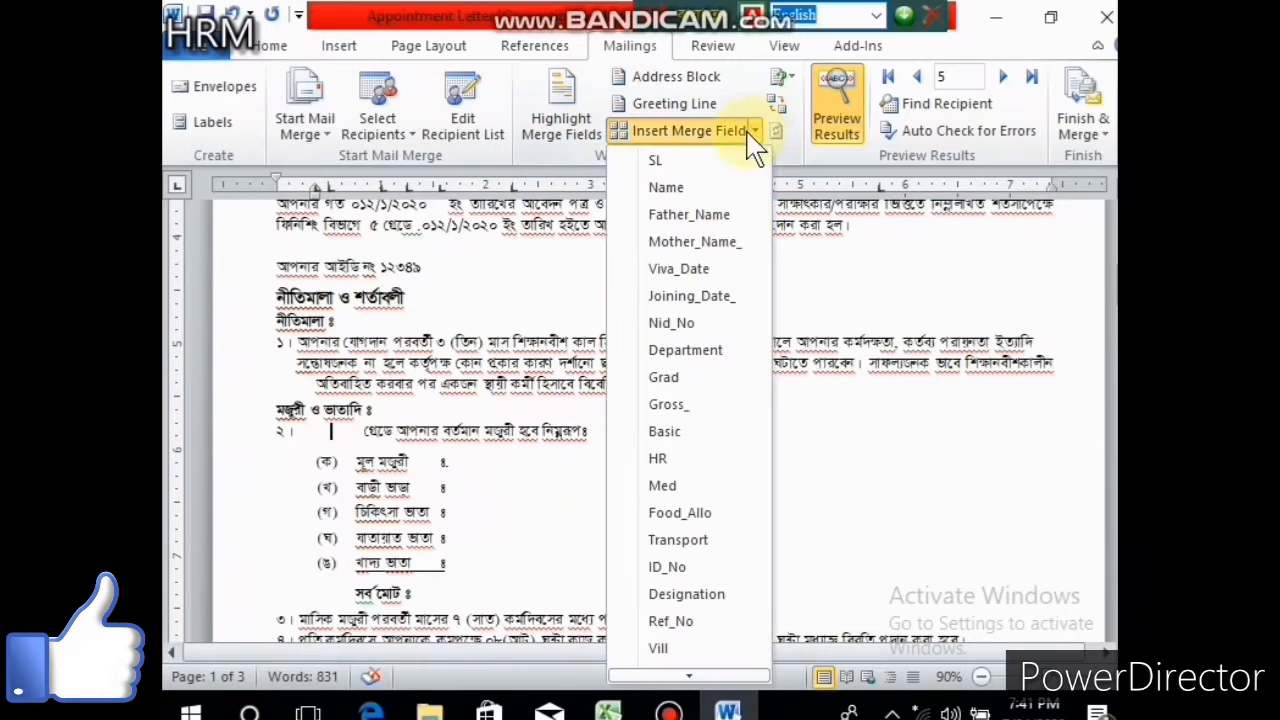
left_click(678, 378)
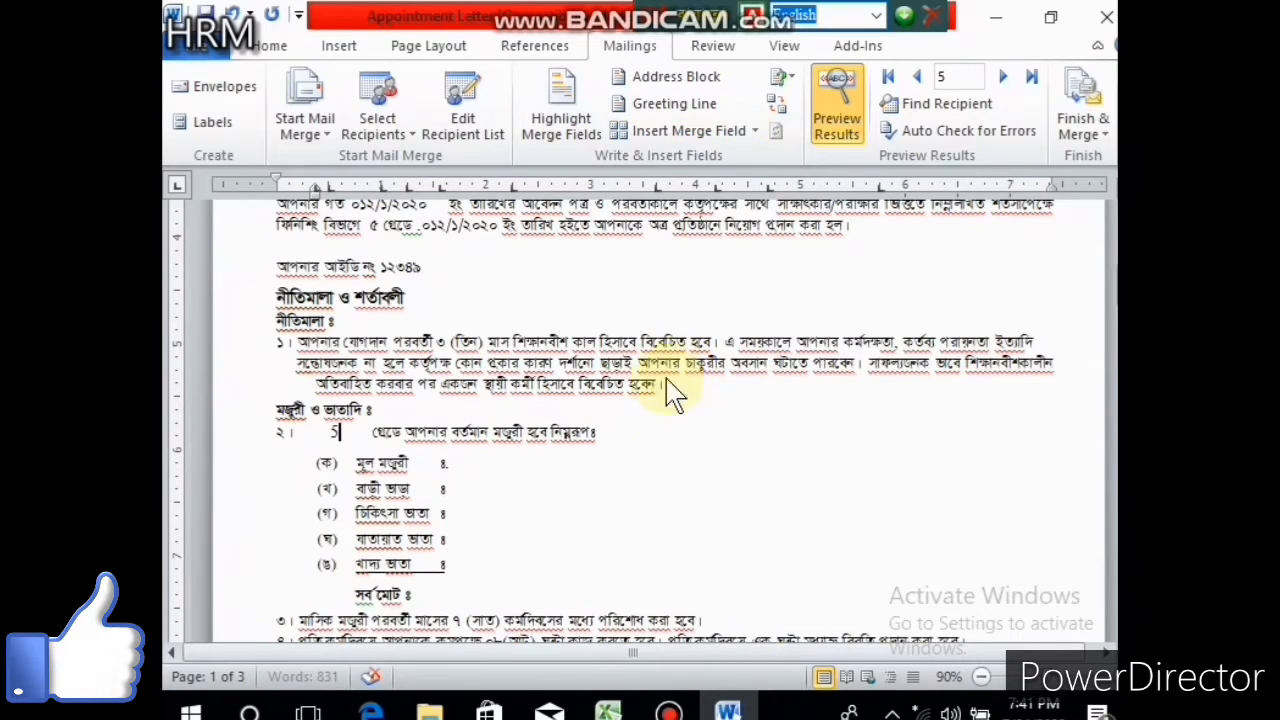
left_click(514, 463)
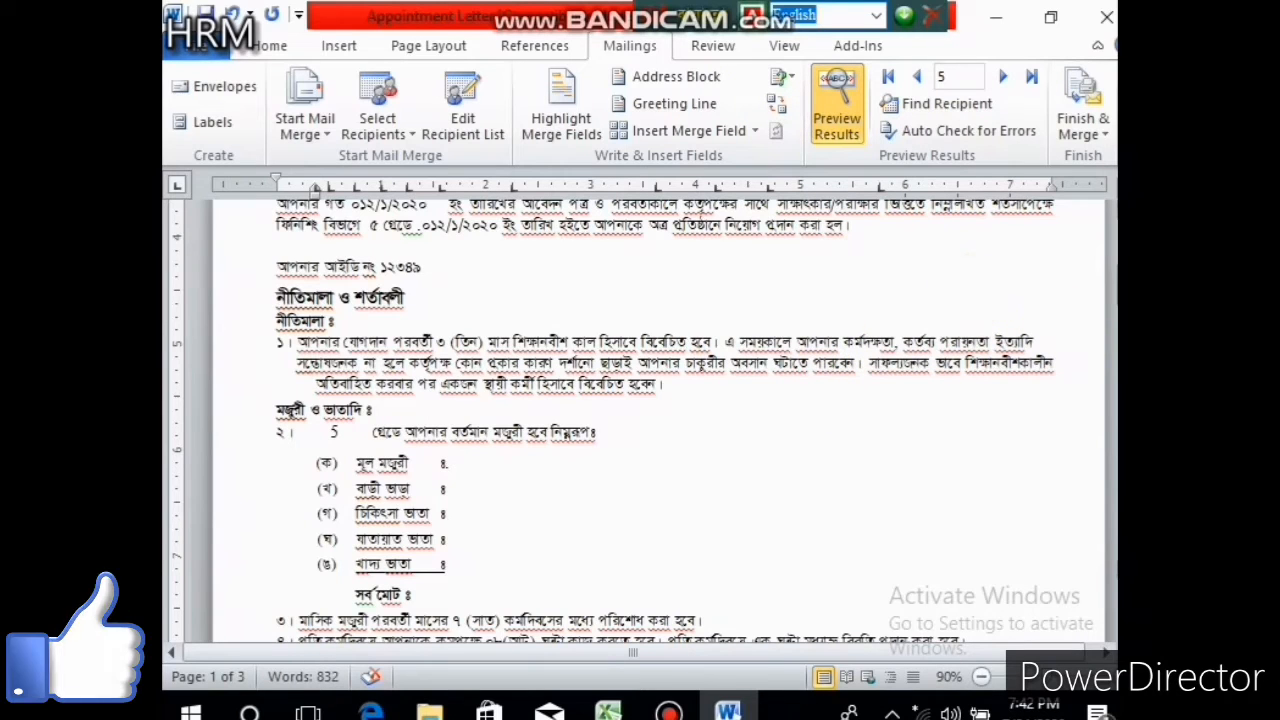
Change the font of the Grad merge field in item ২ to SutonnyMJ.
scroll(640, 420, "up", 2)
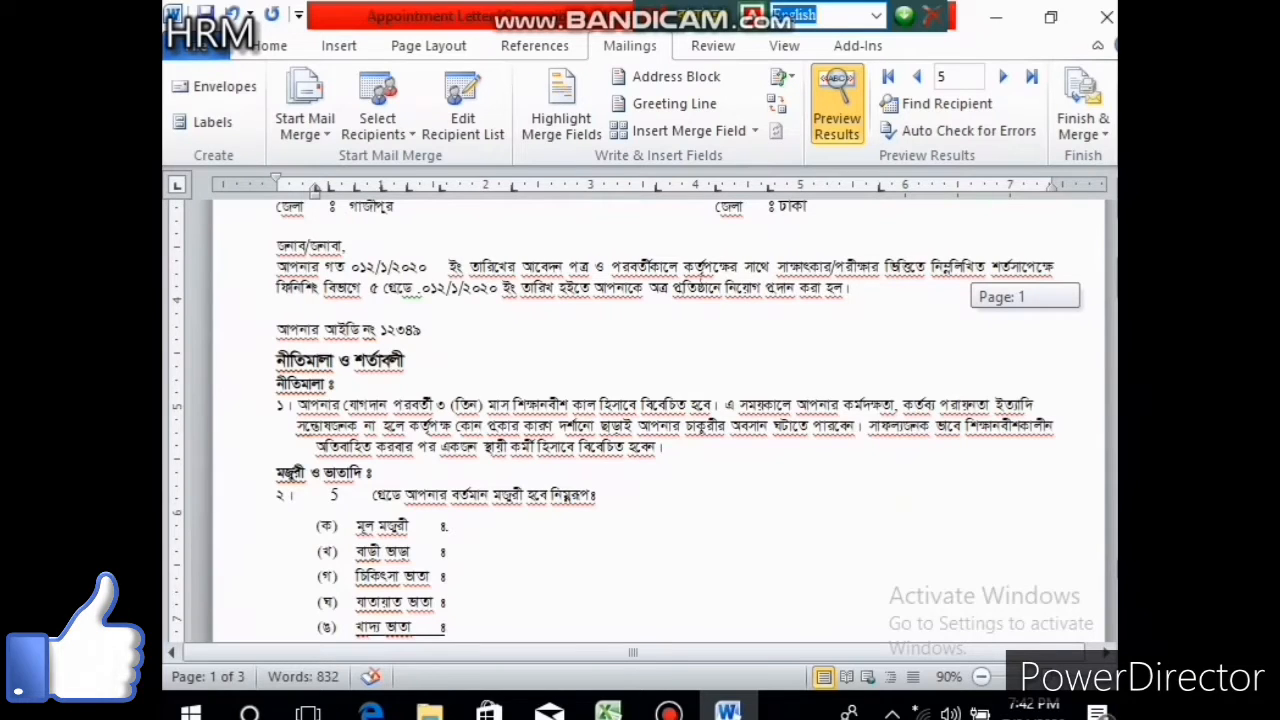
scroll(640, 420, "down", 3)
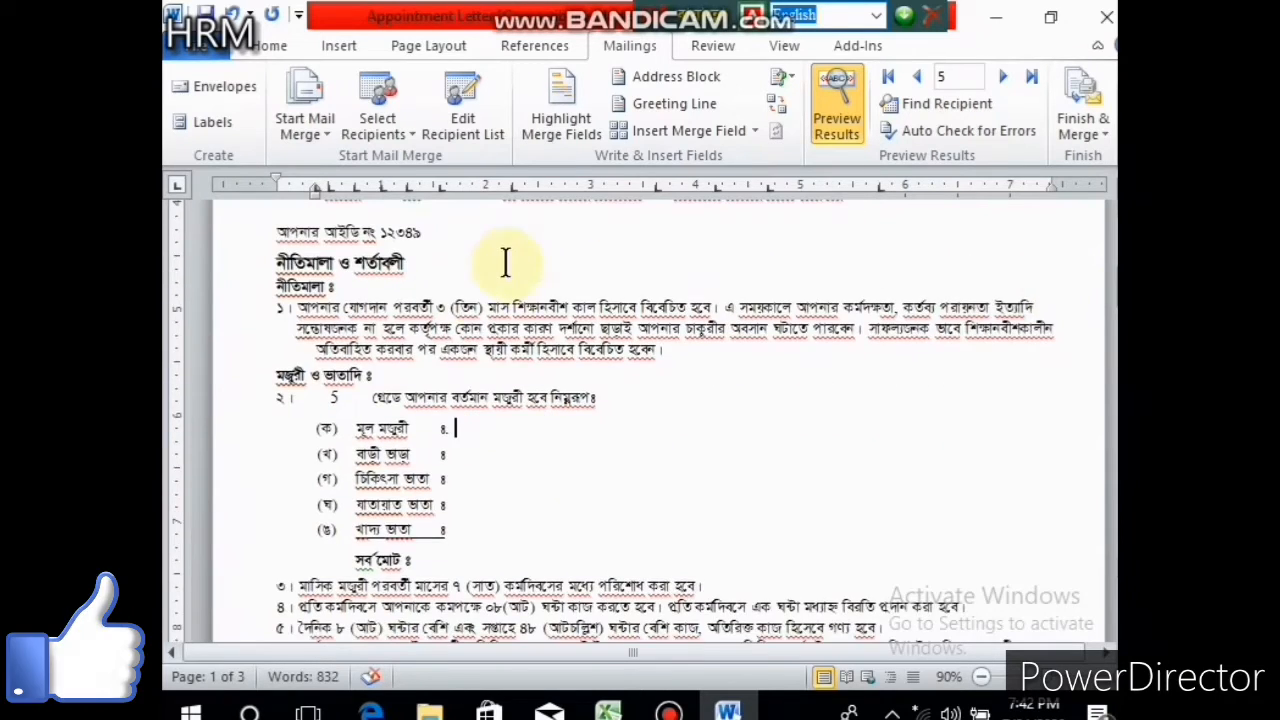
left_click_drag(356, 428, 330, 400)
left_click(330, 400)
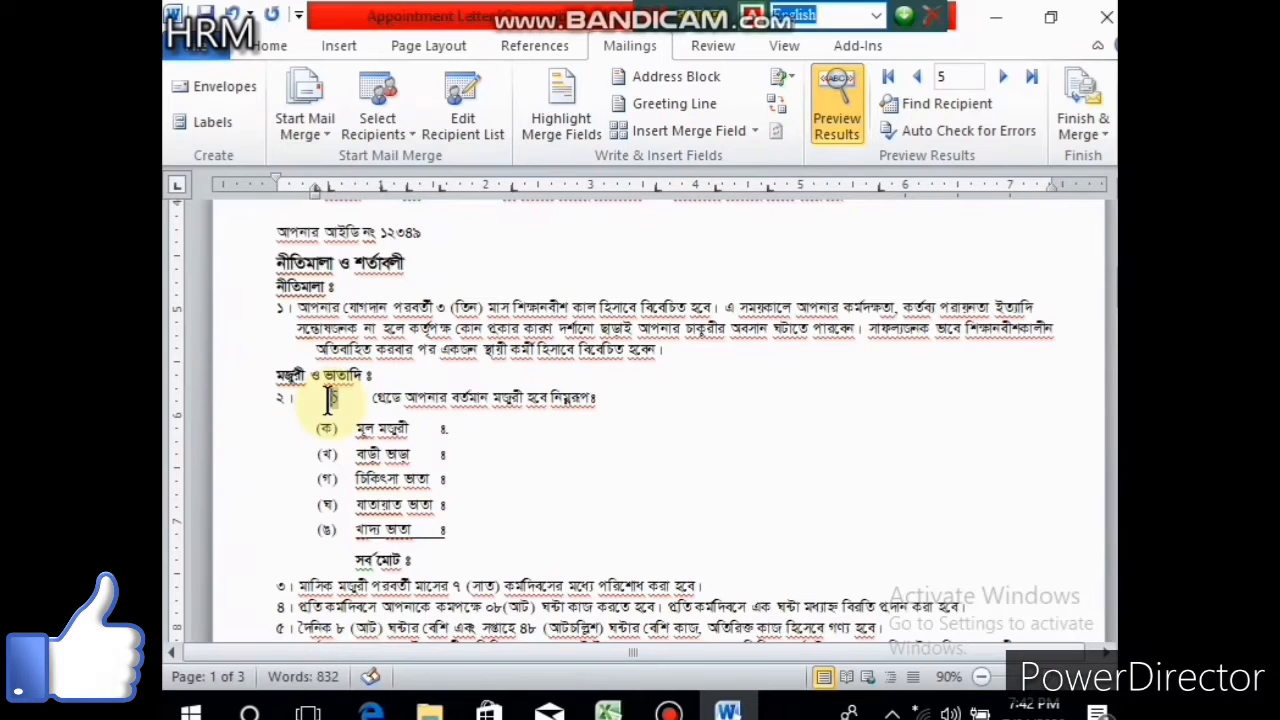
left_click(271, 47)
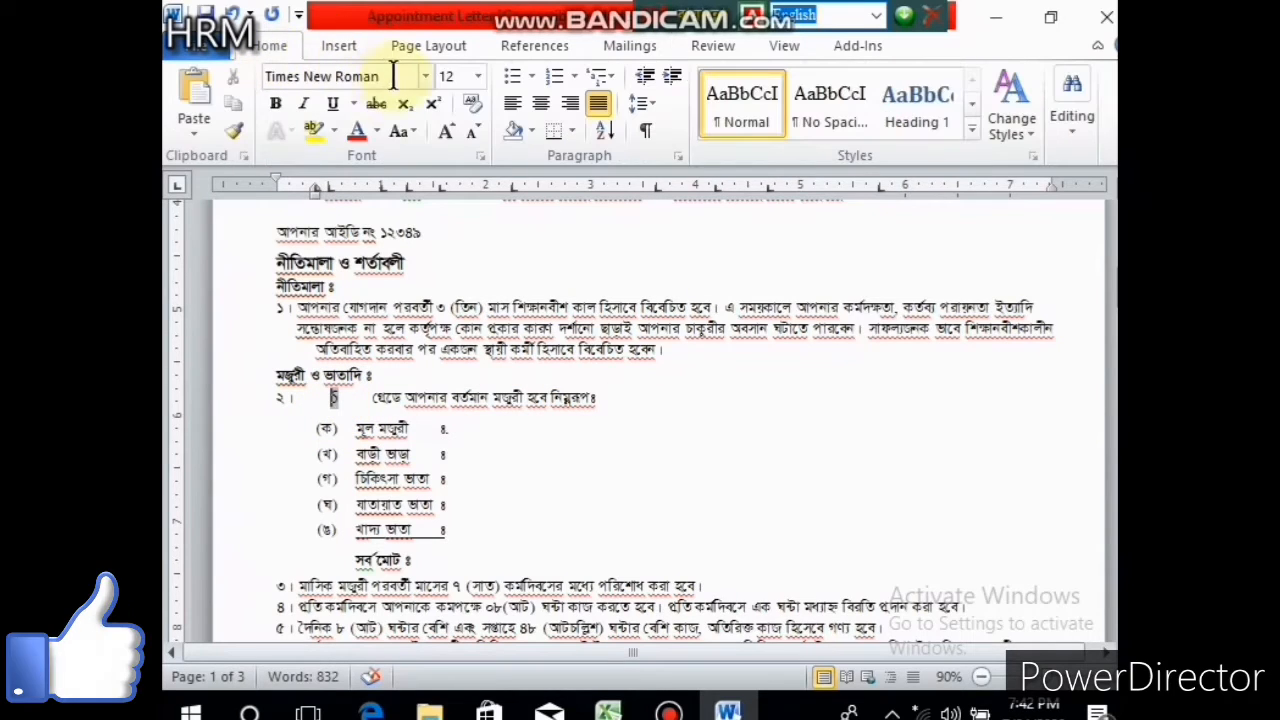
left_click(425, 77)
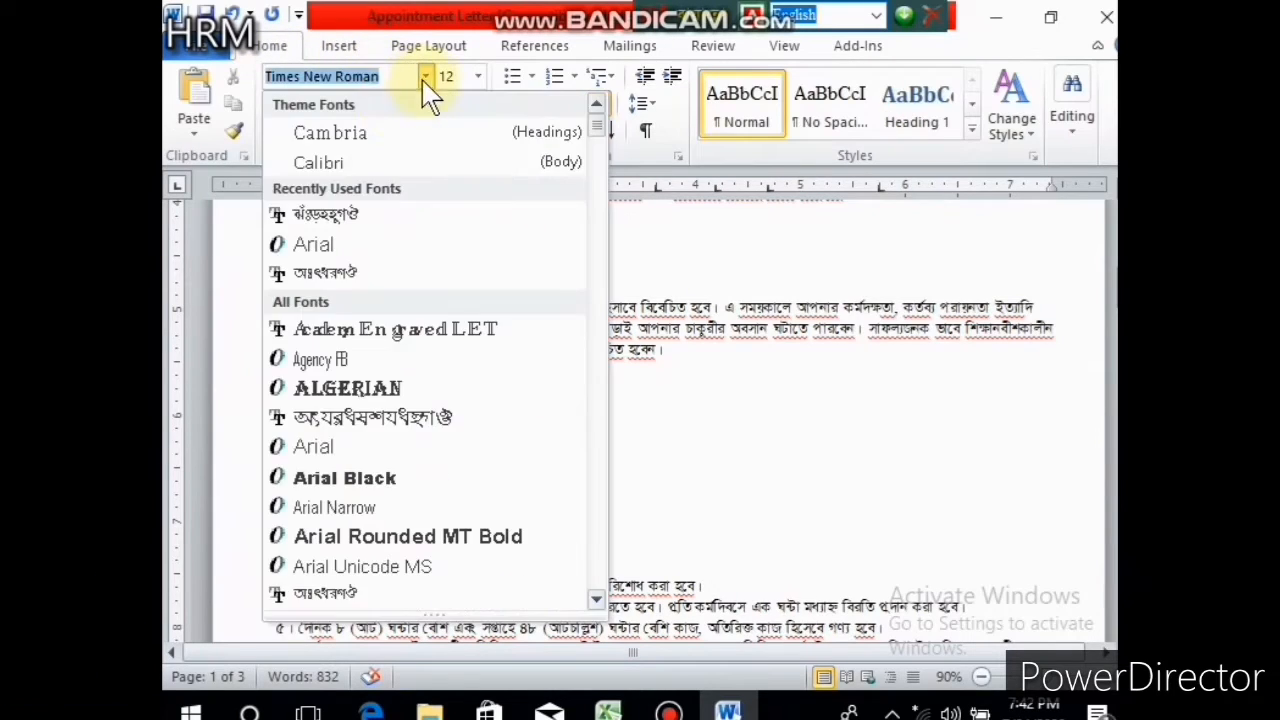
left_click(335, 212)
left_click(472, 448)
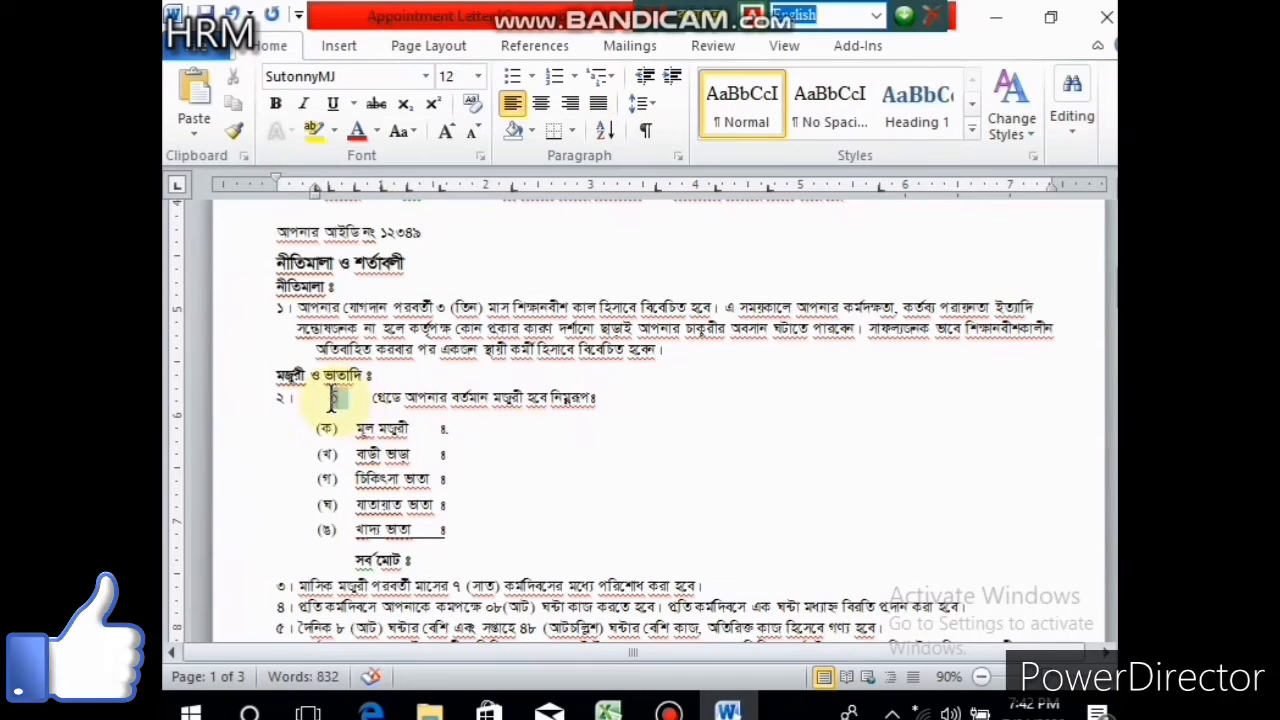
left_click(425, 77)
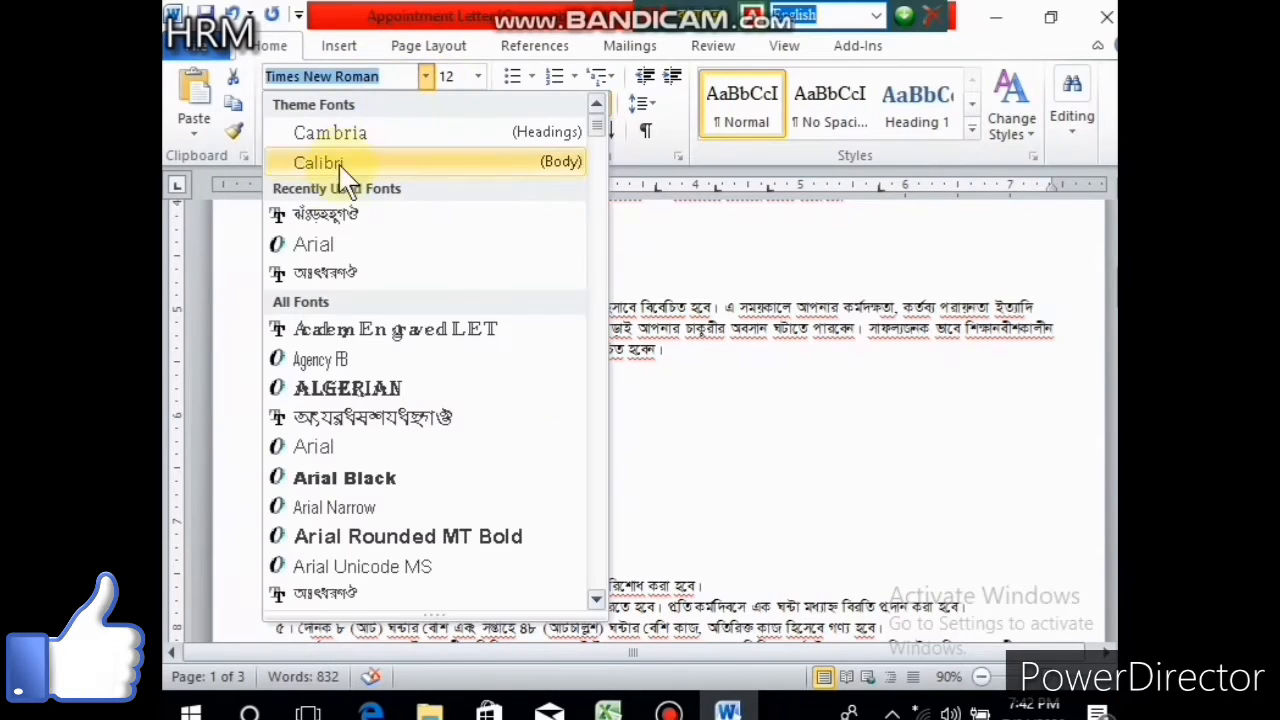
left_click(322, 213)
left_click(514, 425)
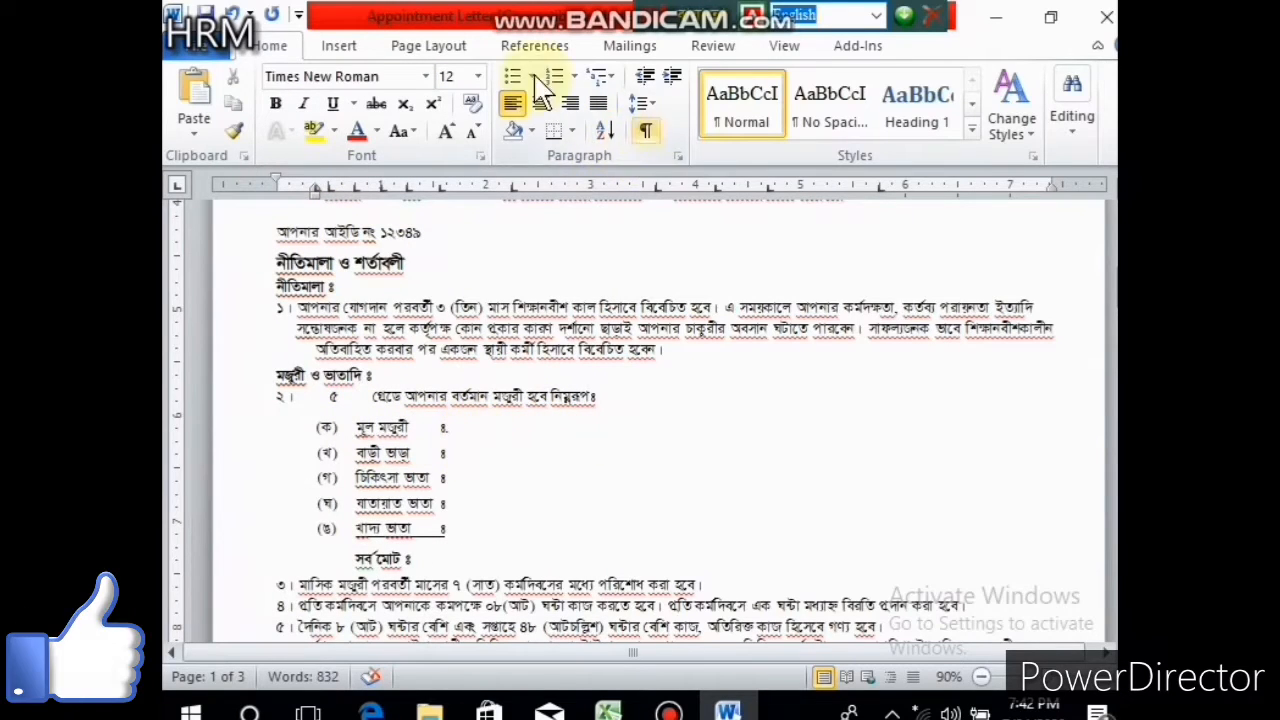
Insert the Basic merge field on the মূল মজুরী line and the HR merge field on the বাড়ী ভাড়া line.
left_click(650, 47)
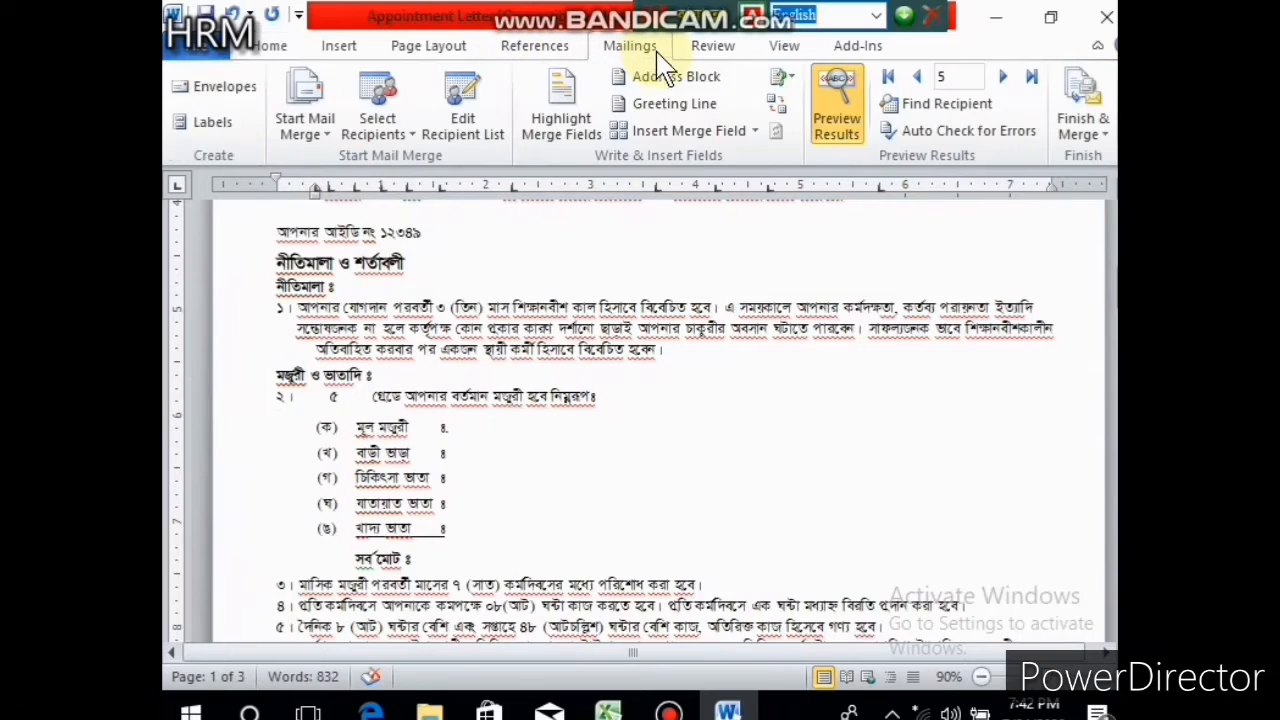
left_click(756, 132)
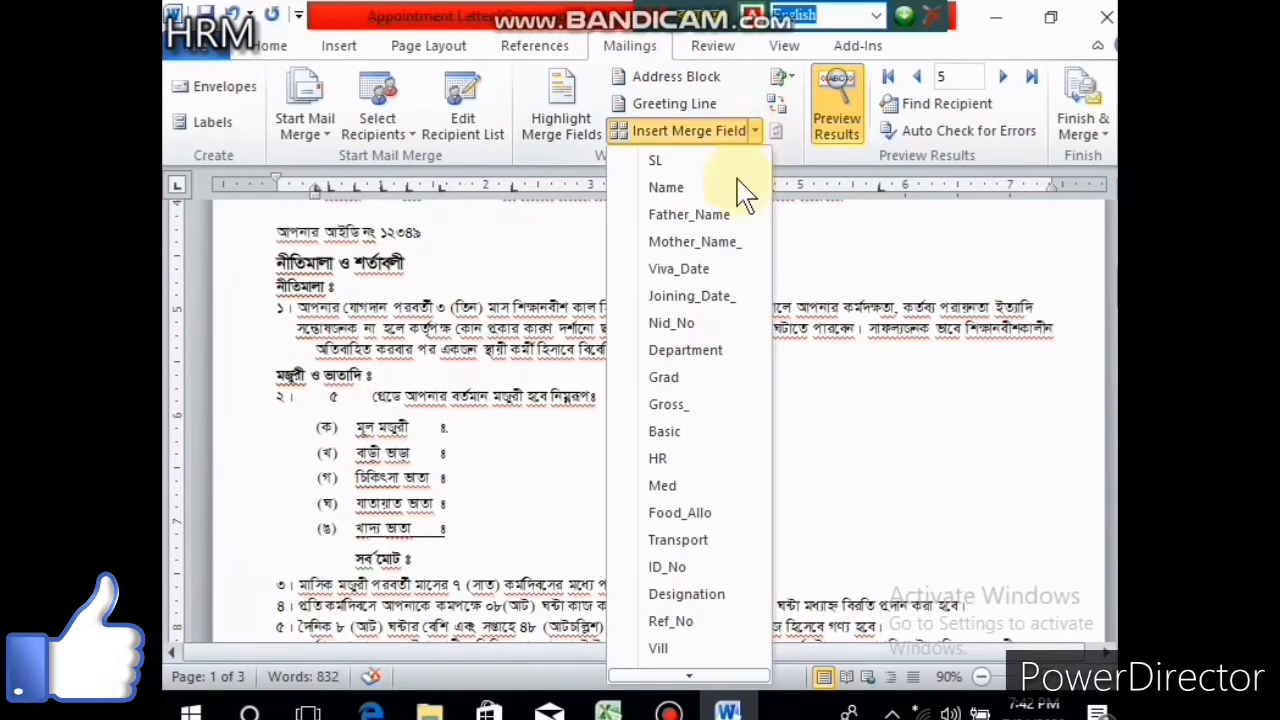
left_click(662, 436)
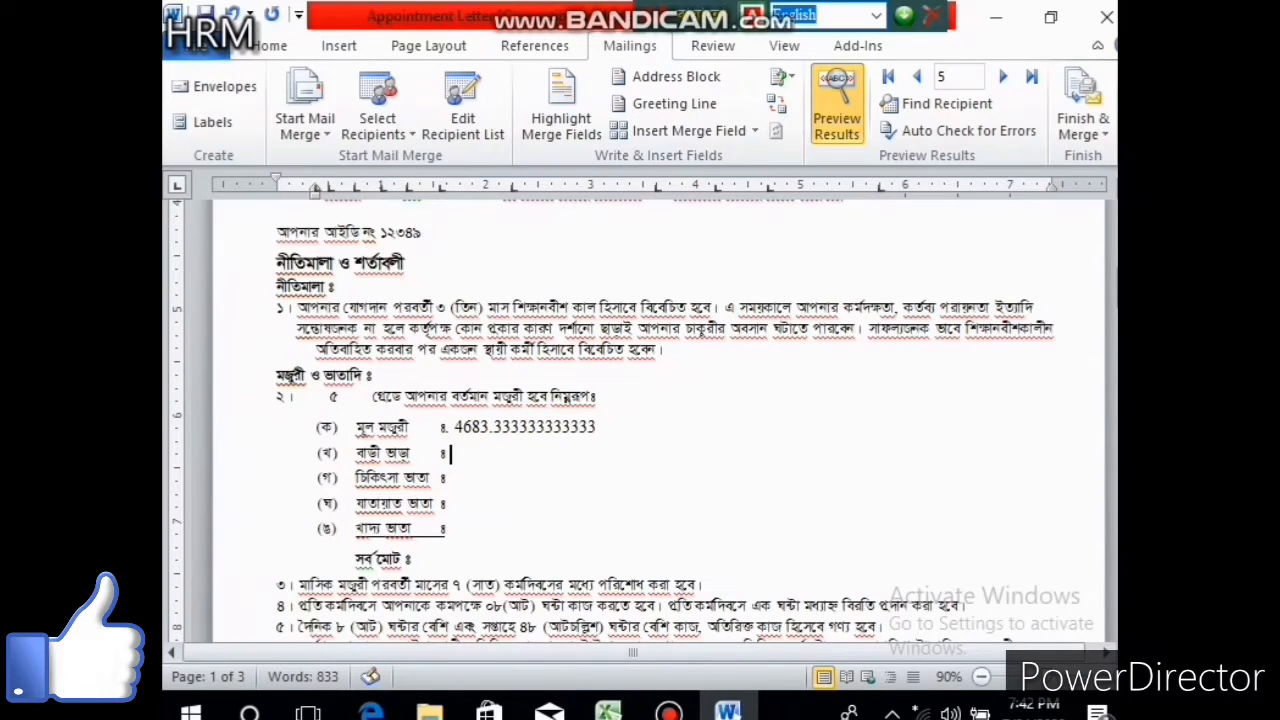
left_click(755, 131)
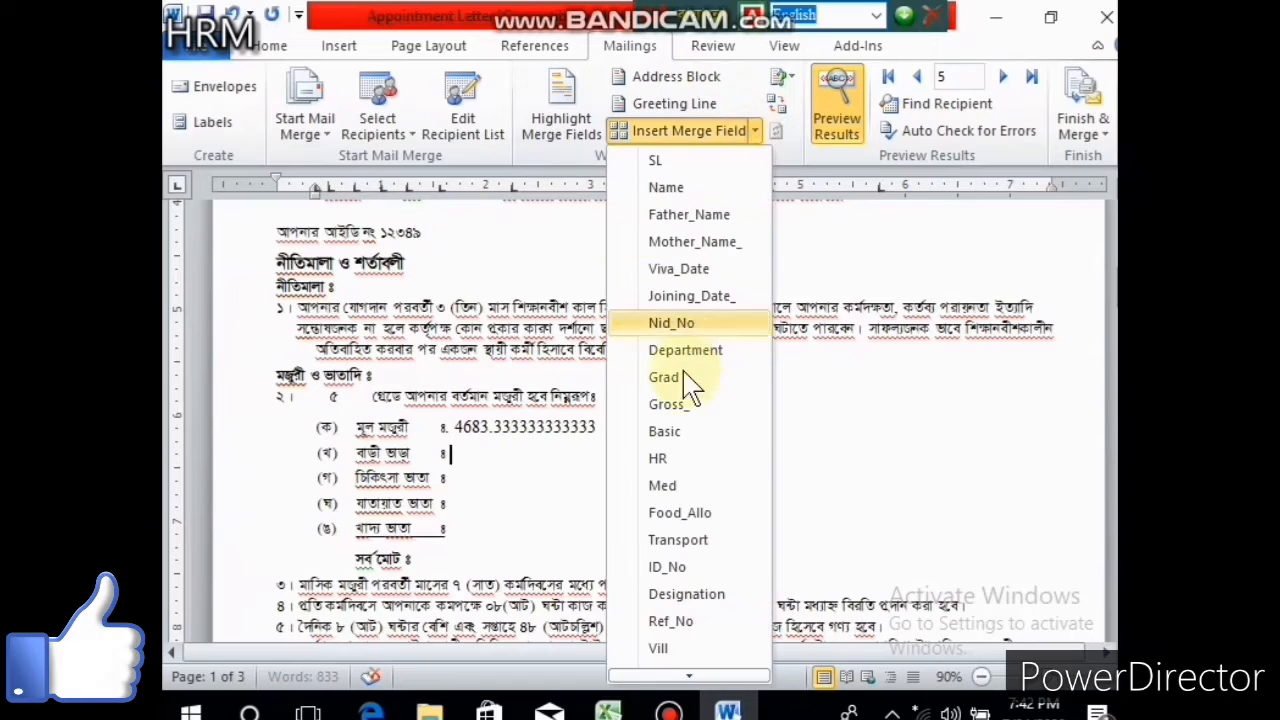
left_click(660, 458)
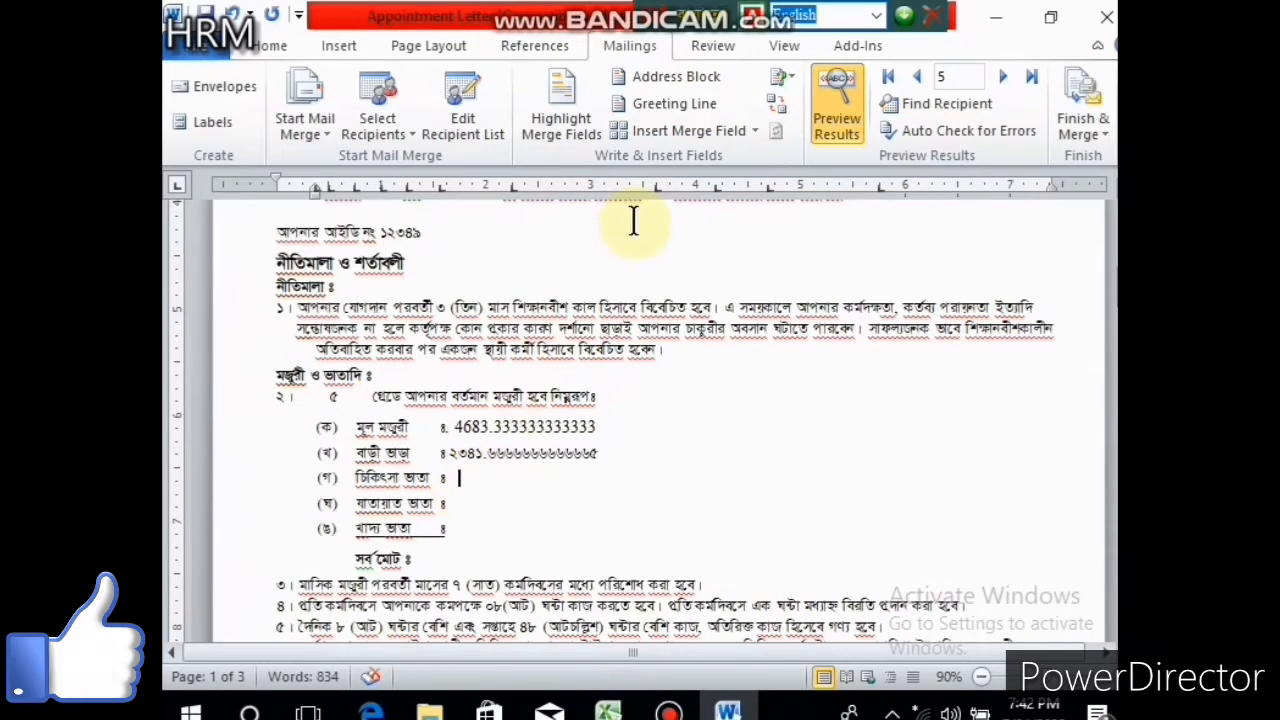
Insert the Med merge field on the চিকিৎসা ভাতা line and the Transport merge field on the যাতায়াত ভাতা line.
key("BackSpace")
left_click(754, 131)
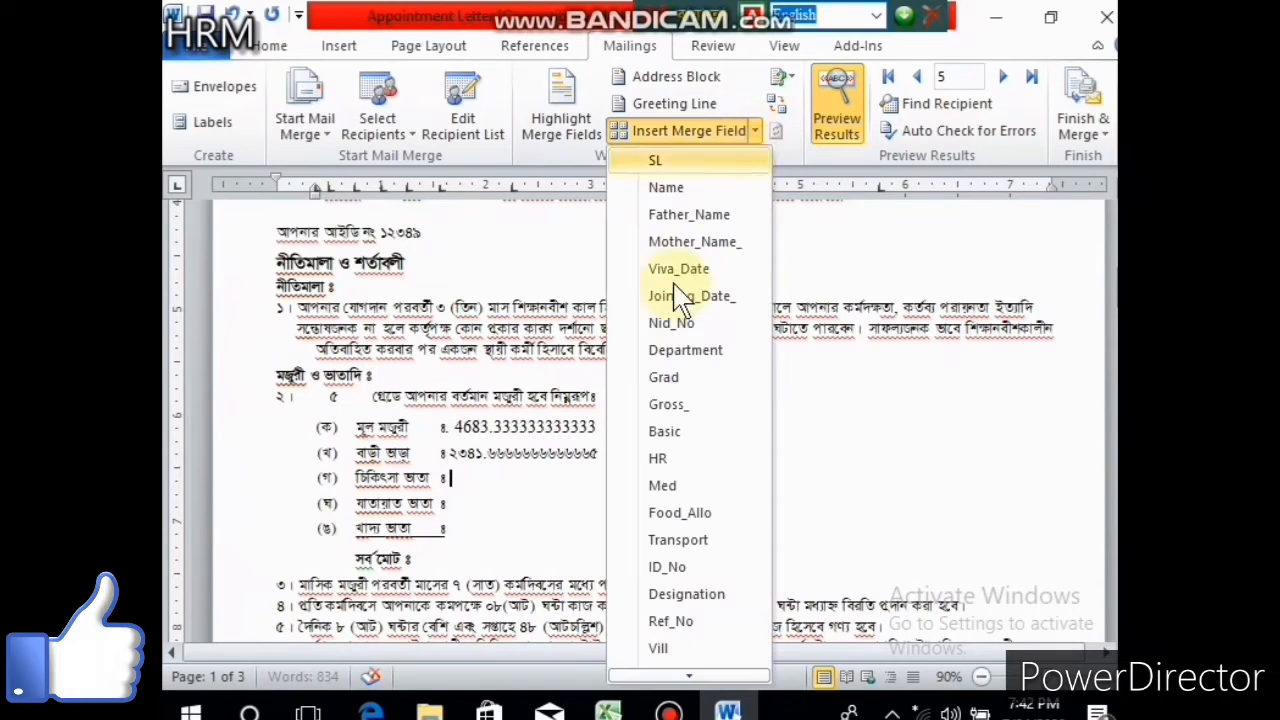
left_click(668, 486)
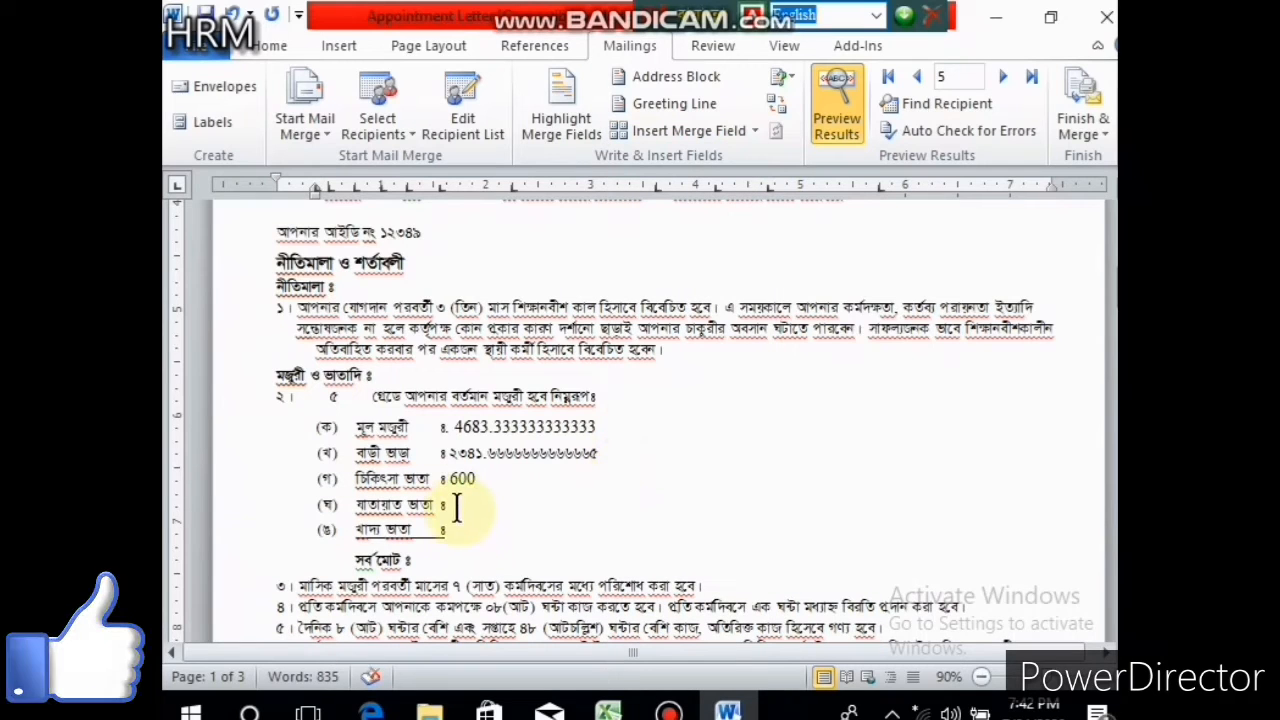
left_click(757, 136)
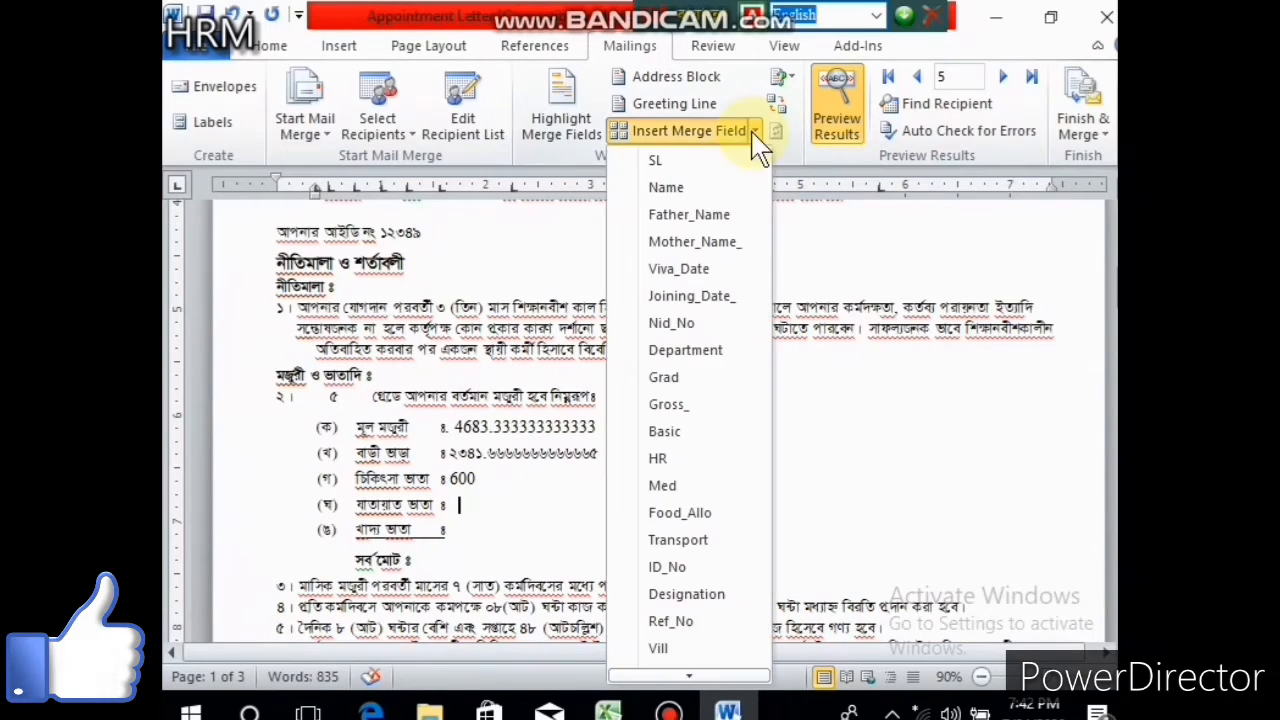
left_click(695, 545)
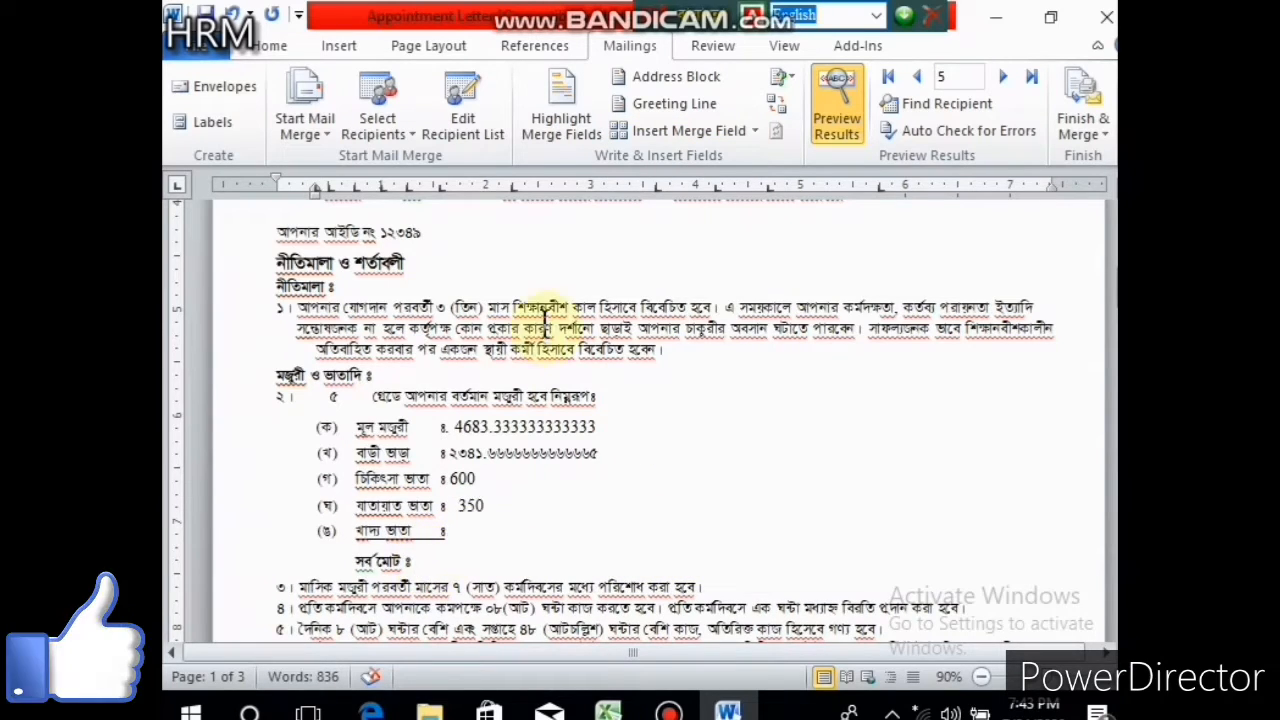
Insert the Food_Allo merge field on the খাদ্য ভাতা line and the Gross_ merge field after সর্ব মোট.
left_click(455, 533)
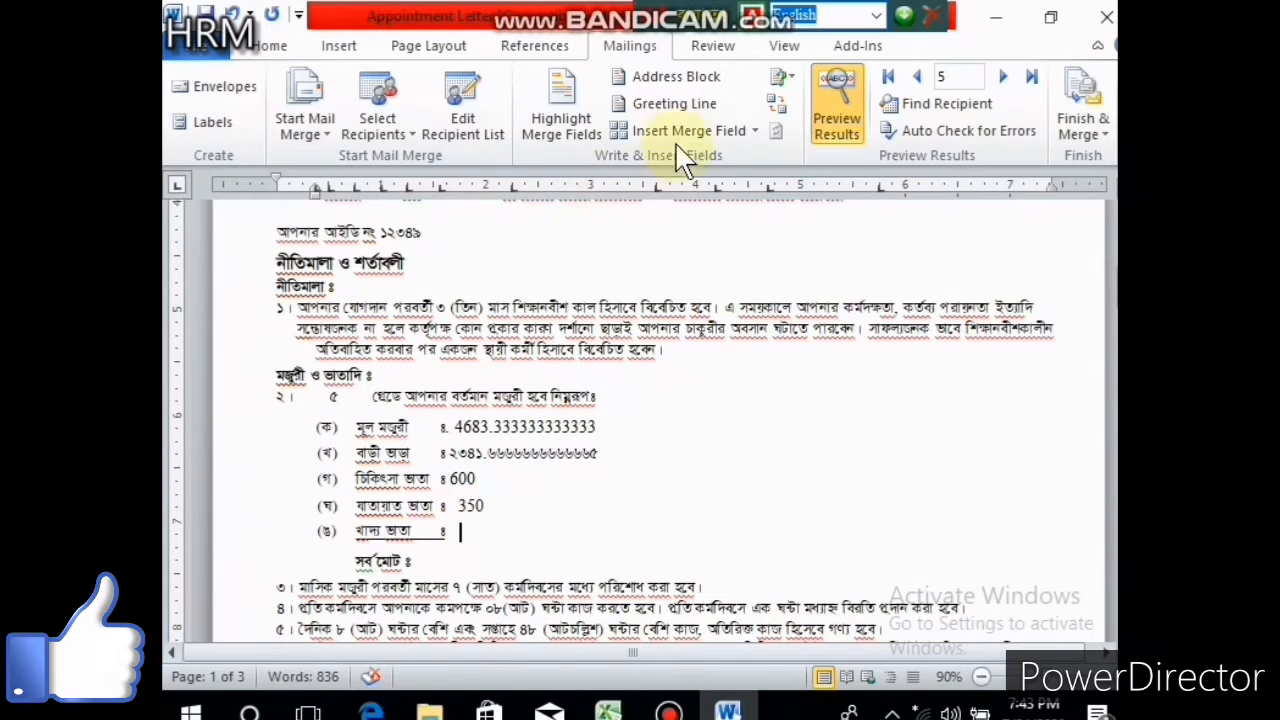
left_click(755, 131)
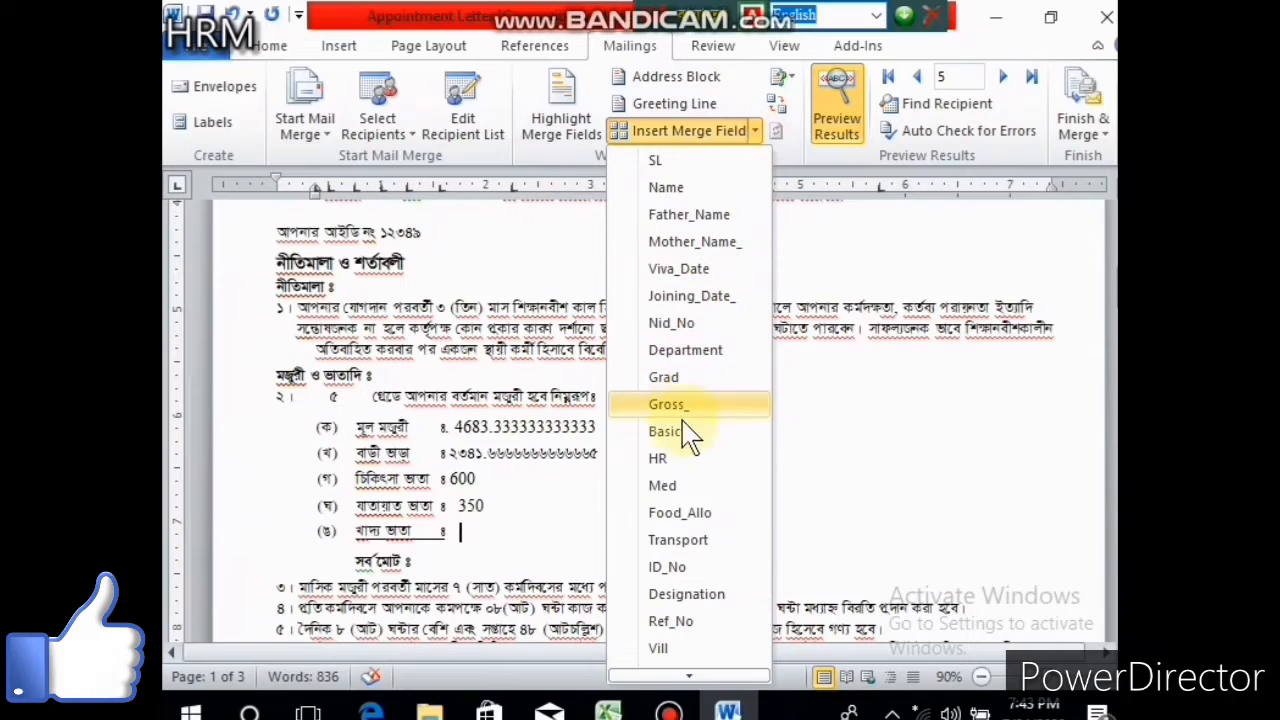
left_click(697, 514)
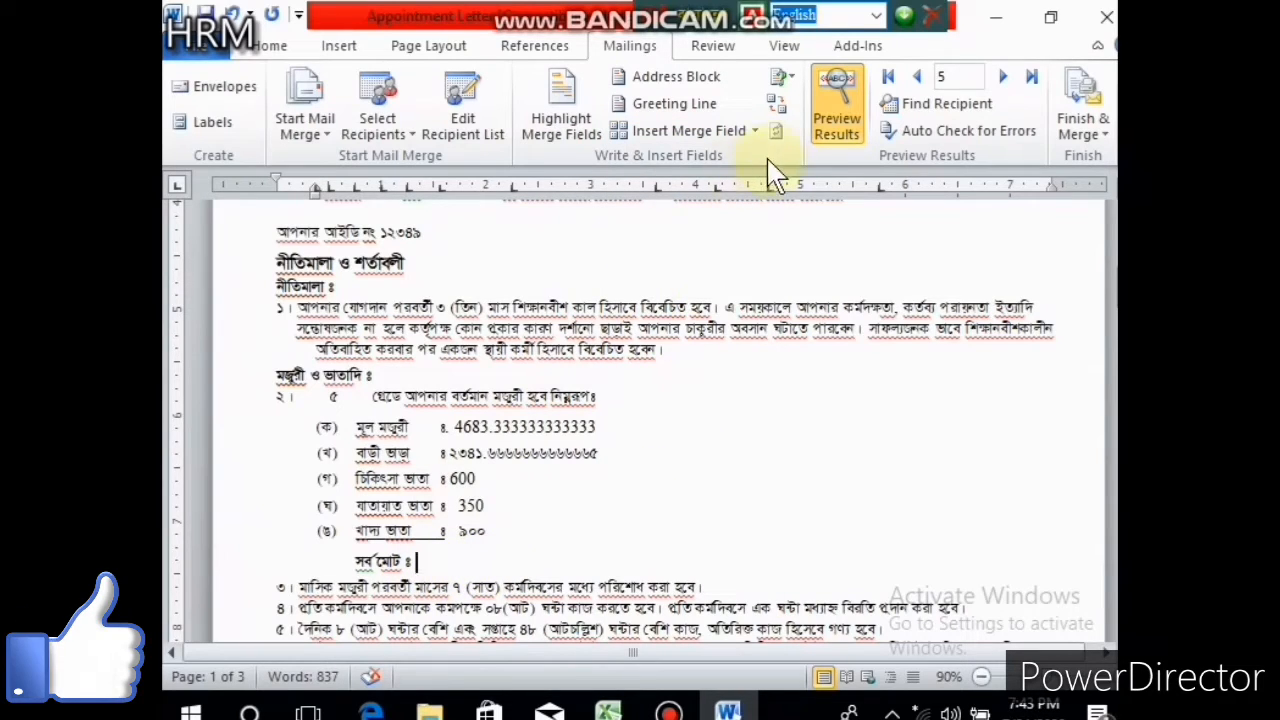
left_click(757, 132)
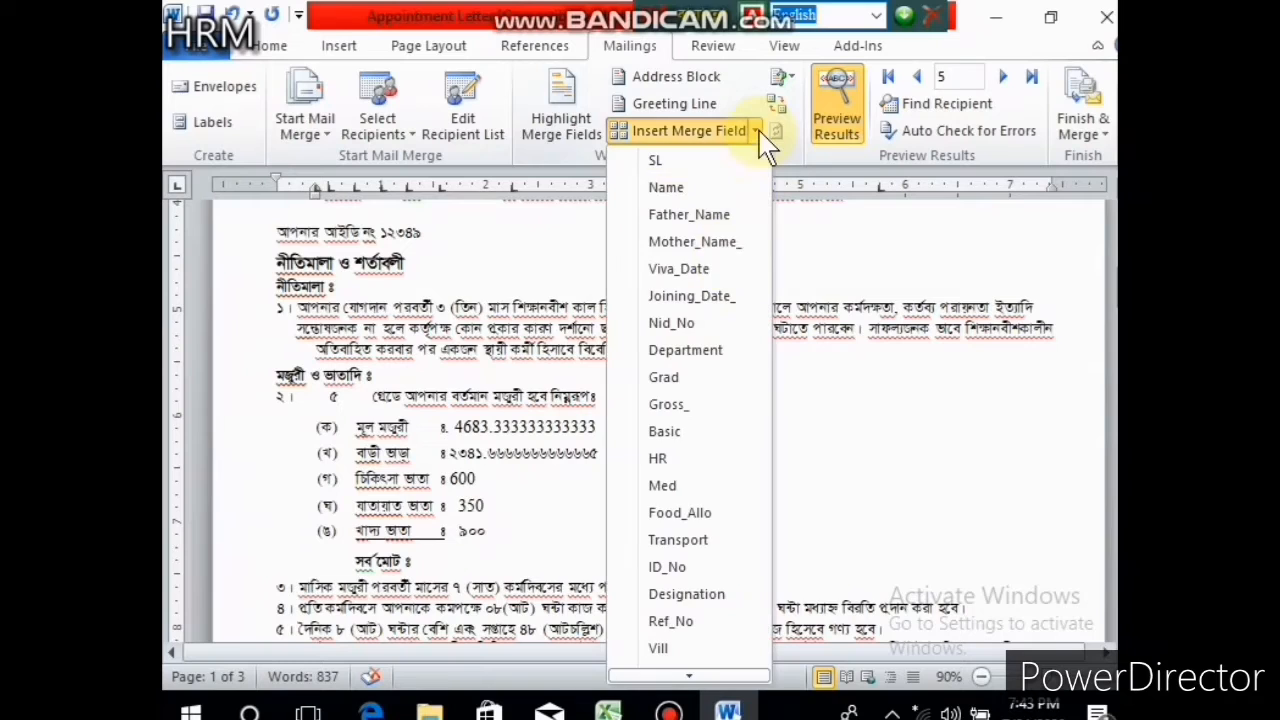
left_click(690, 405)
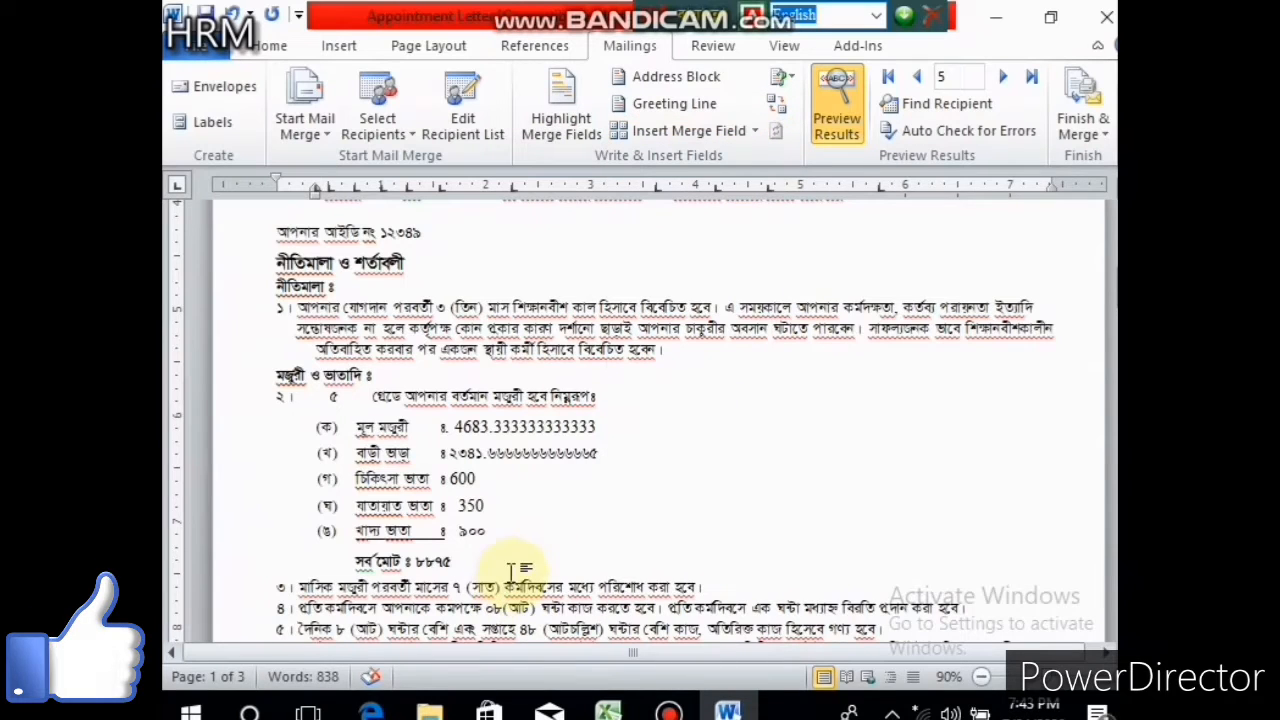
Set the font of everything from item ১ through the সর্ব মোট line to SutonnyMJ.
left_click_drag(512, 570, 281, 312)
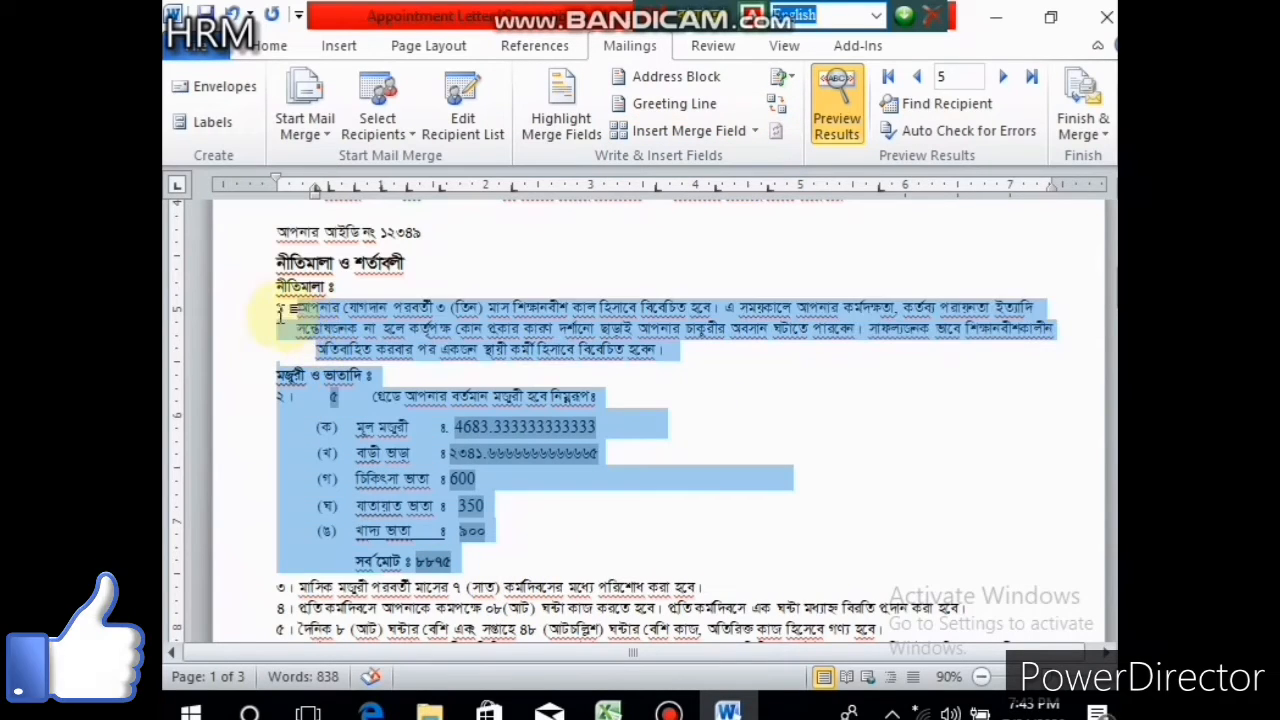
left_click(269, 45)
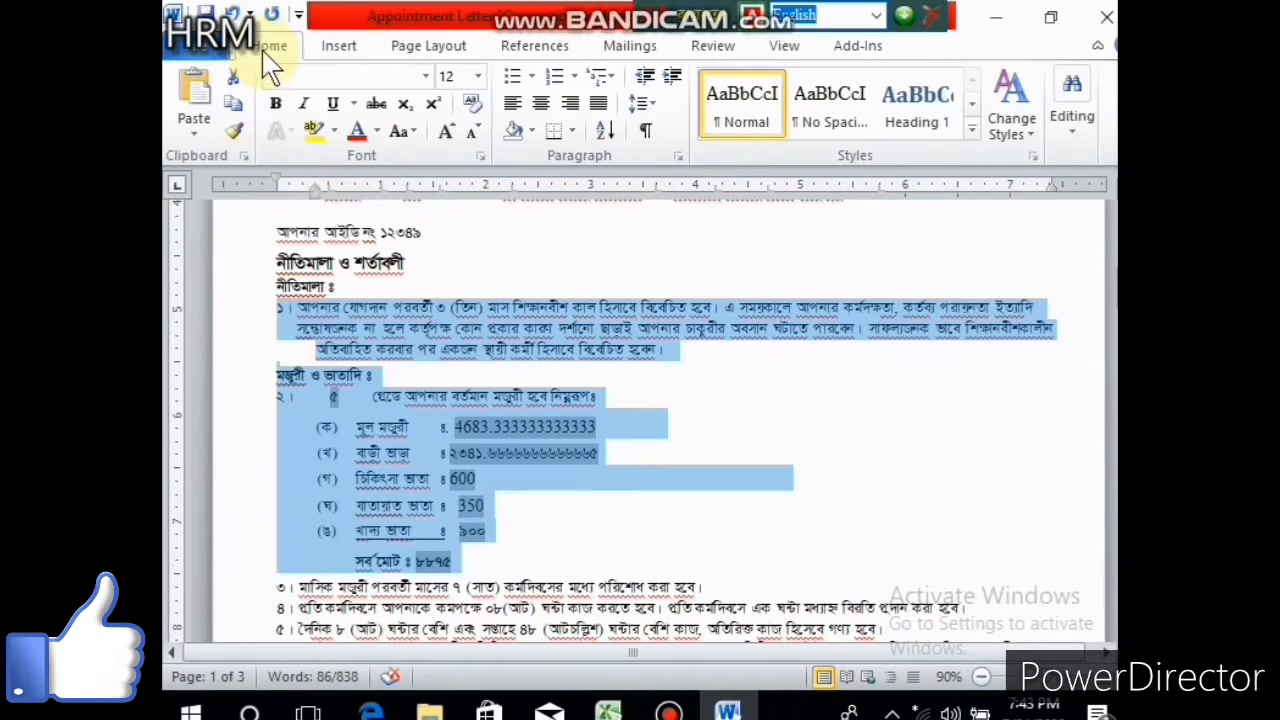
left_click(425, 76)
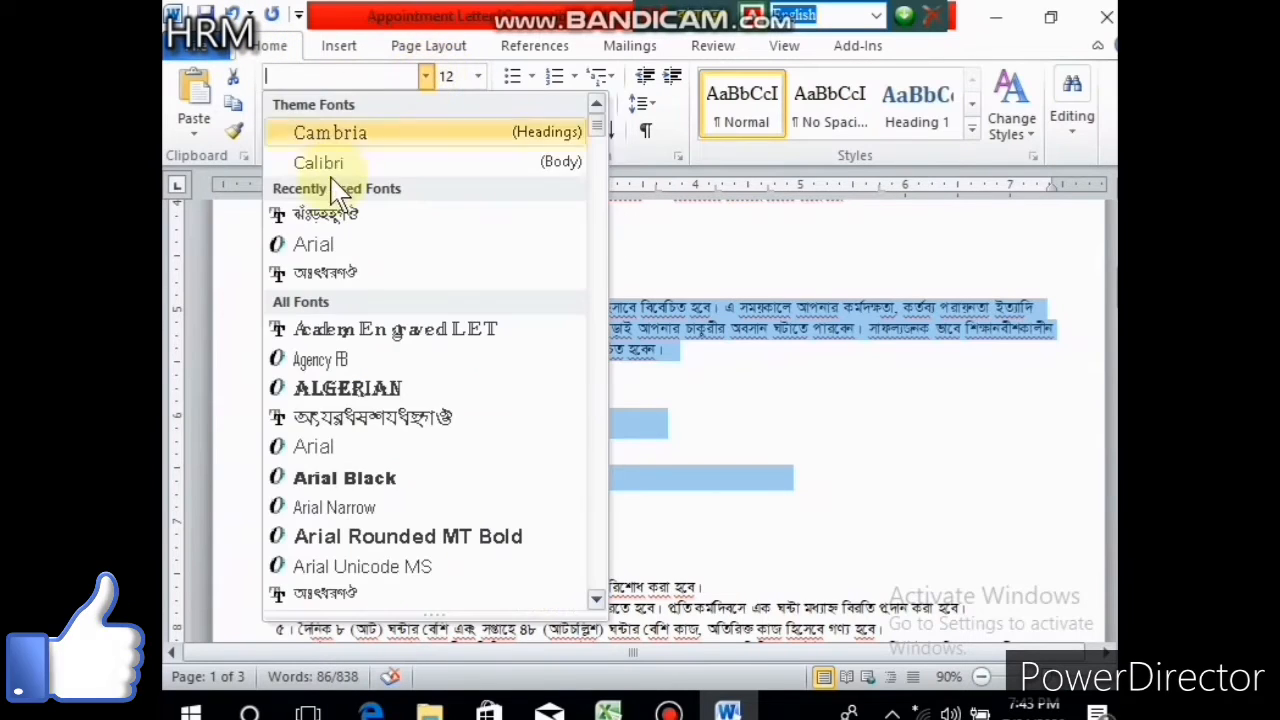
left_click(335, 212)
left_click(669, 512)
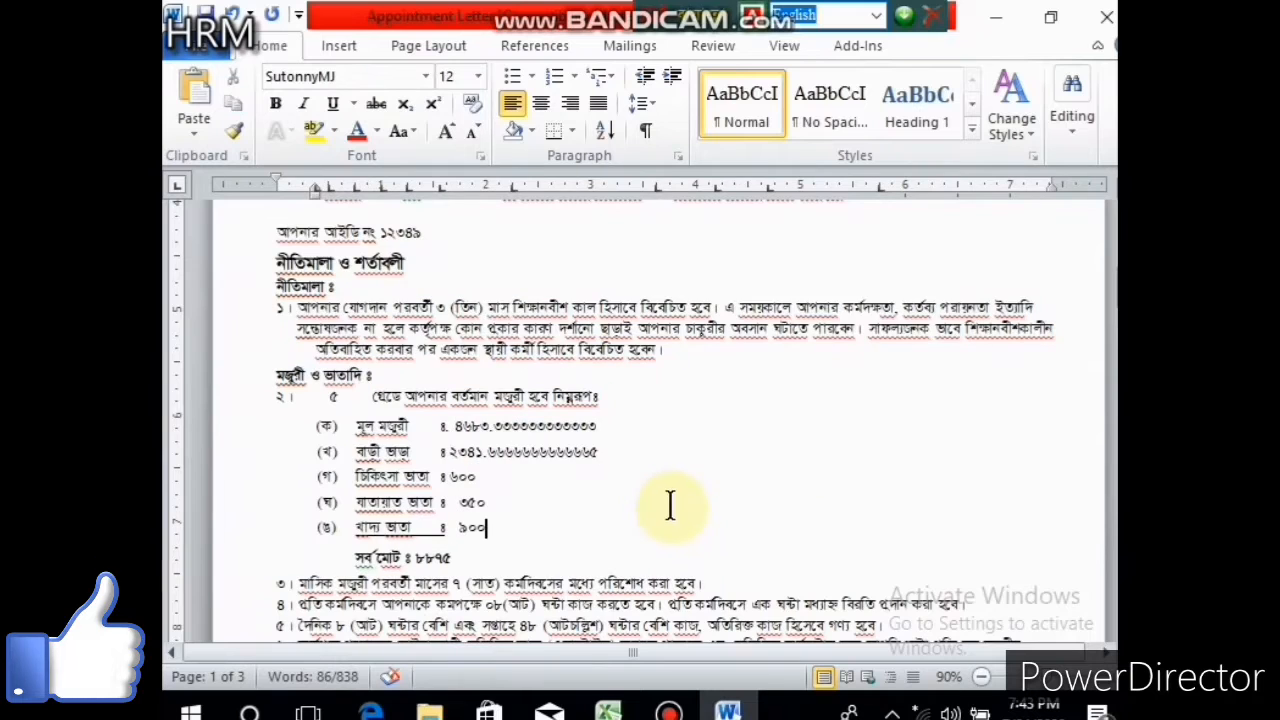
Review the full appointment letter from the wage lines through the leave rules and conditions to the signature lines.
scroll(640, 420, "down", 5)
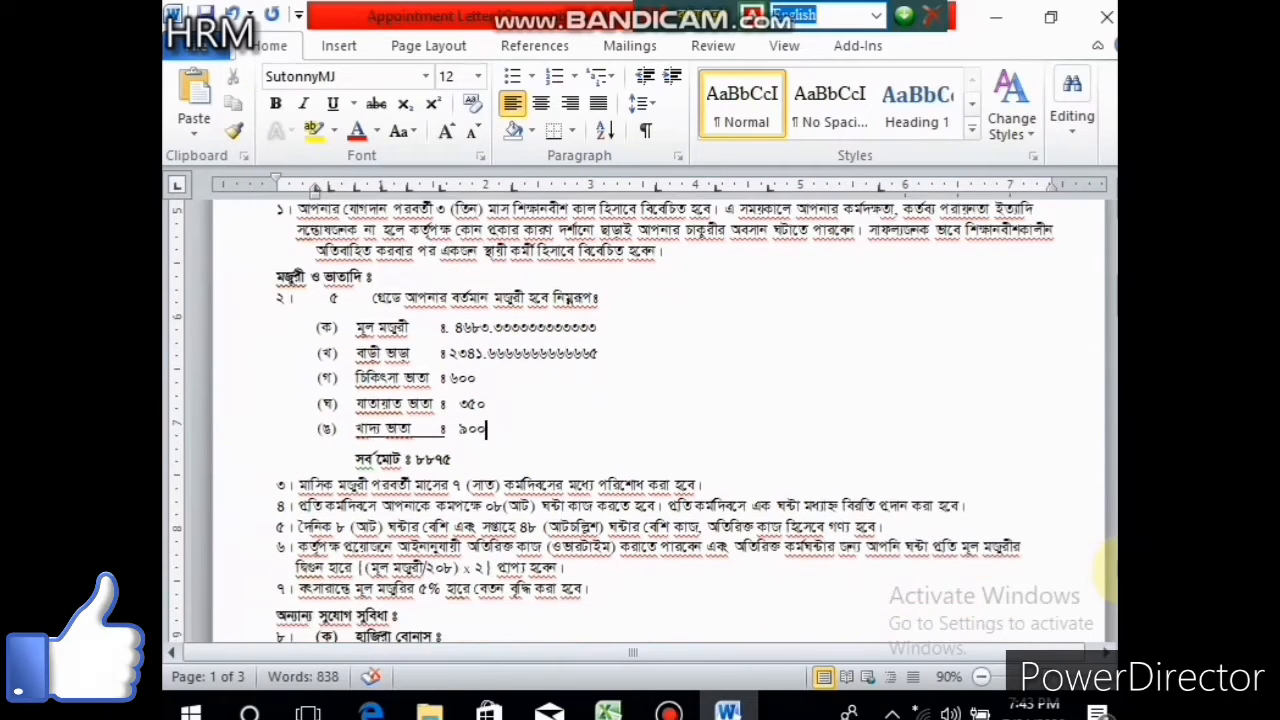
scroll(640, 420, "down", 4)
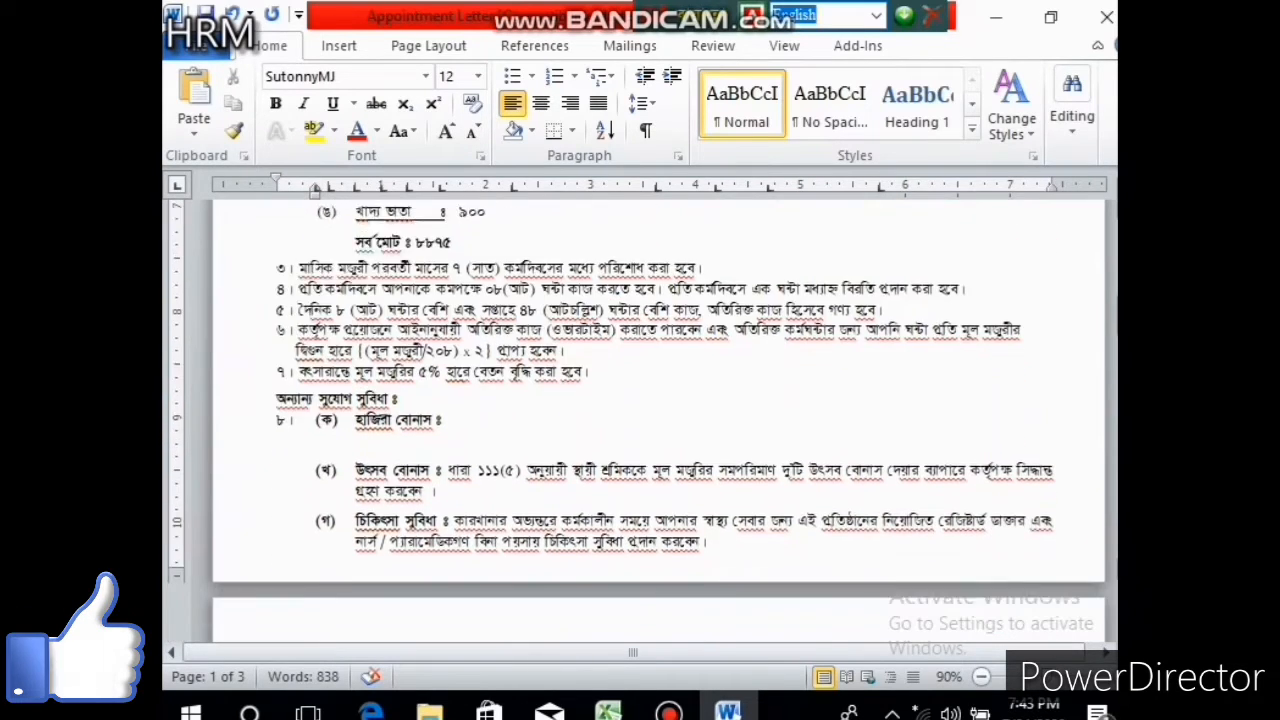
scroll(640, 420, "down", 15)
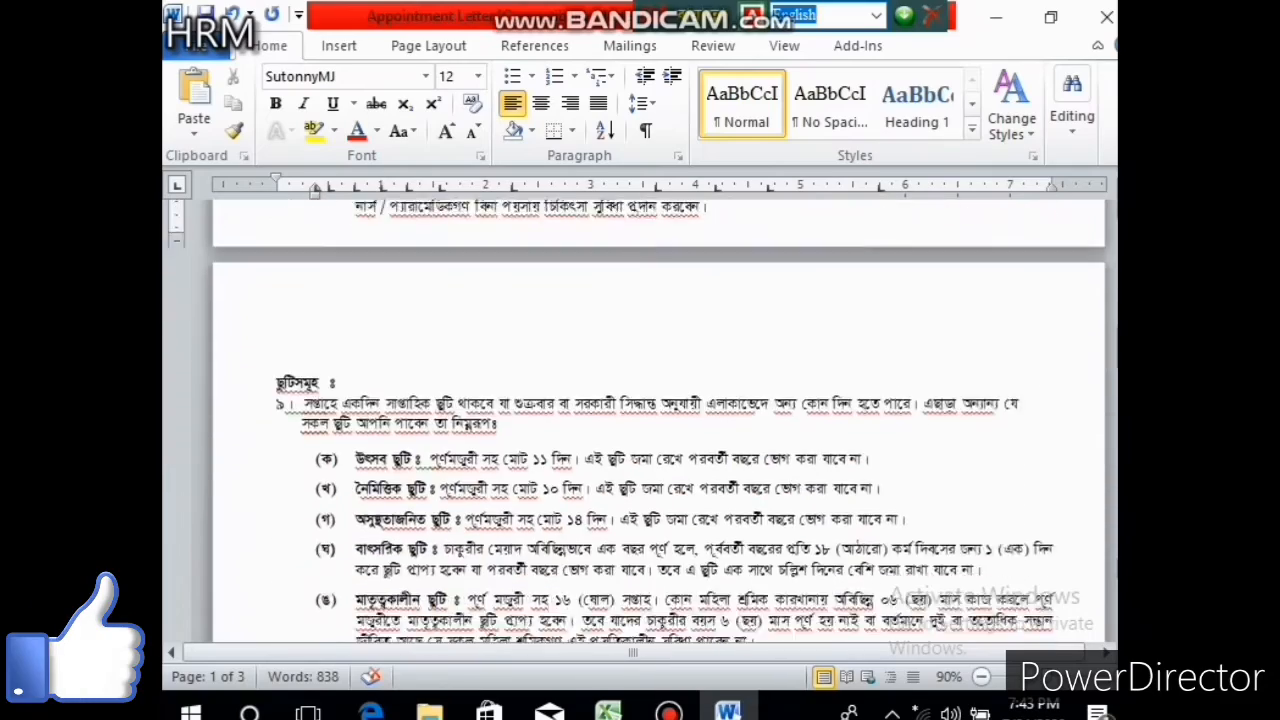
scroll(640, 420, "down", 14)
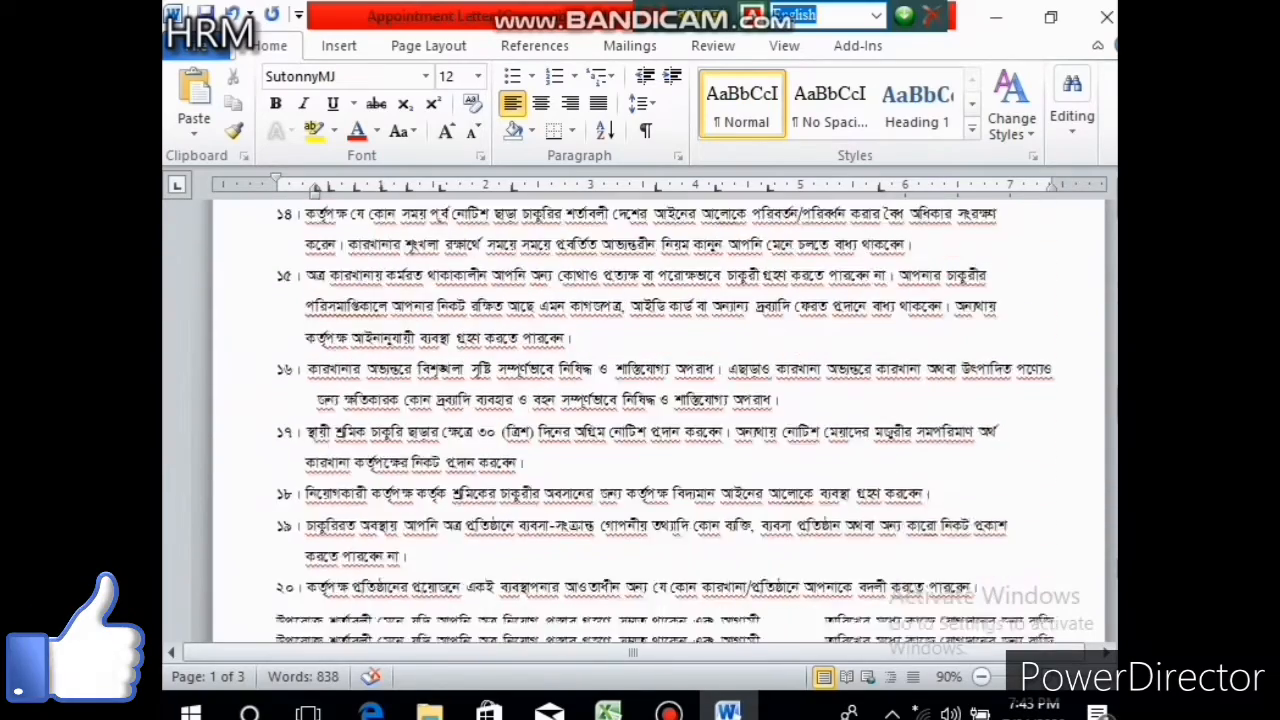
scroll(640, 420, "down", 6)
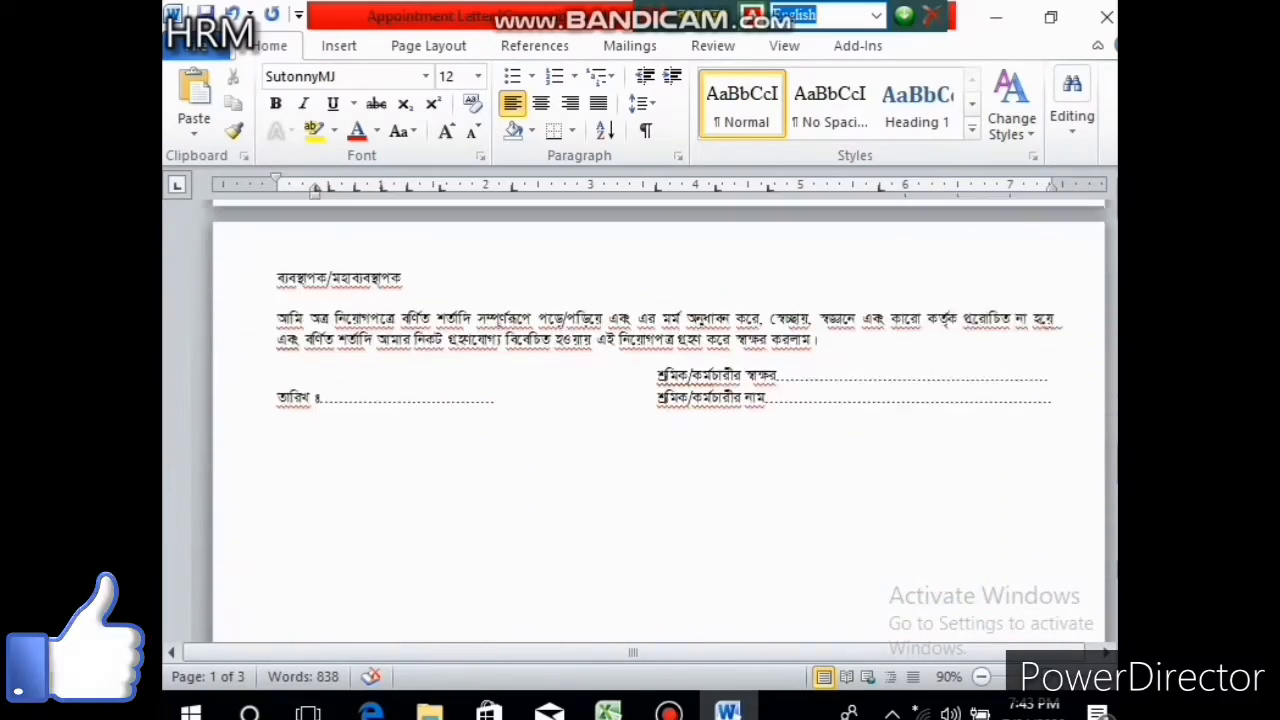
left_click_drag(1112, 590, 1112, 140)
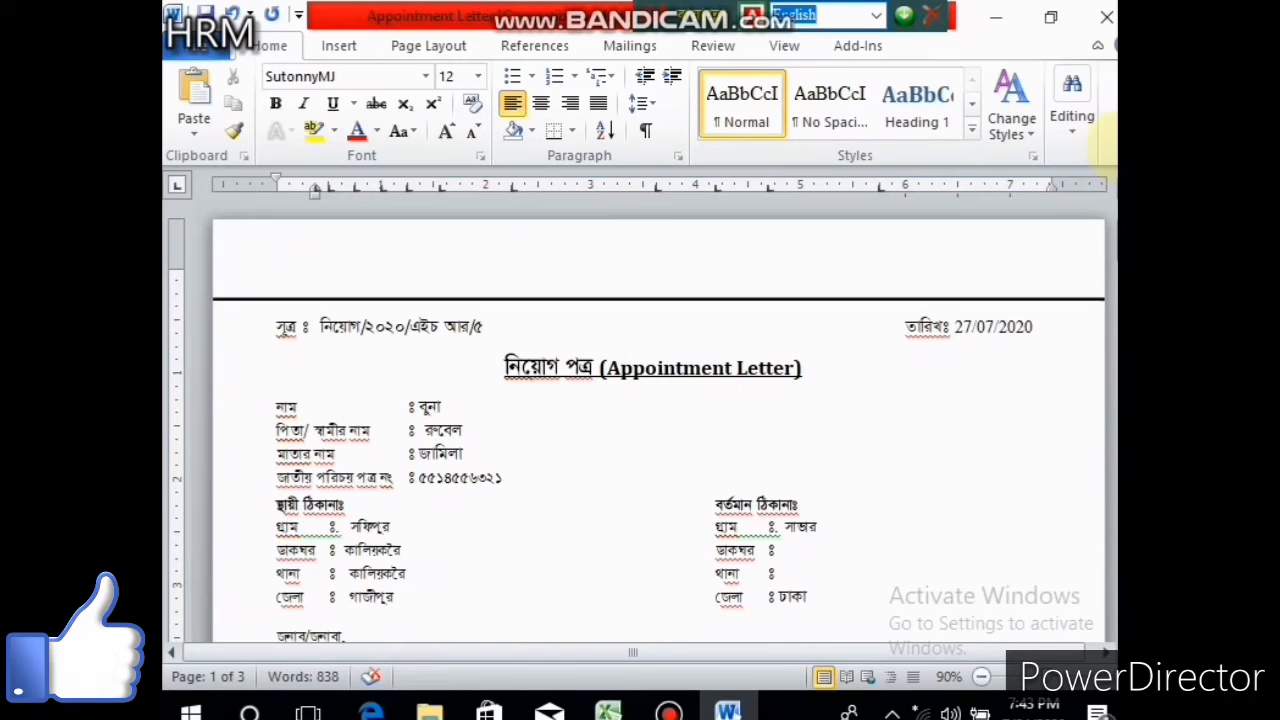
Preview the merged letter for other employee records, going back from record 5 to record 1, and check its personal and job details.
left_click(645, 47)
left_click(1003, 77)
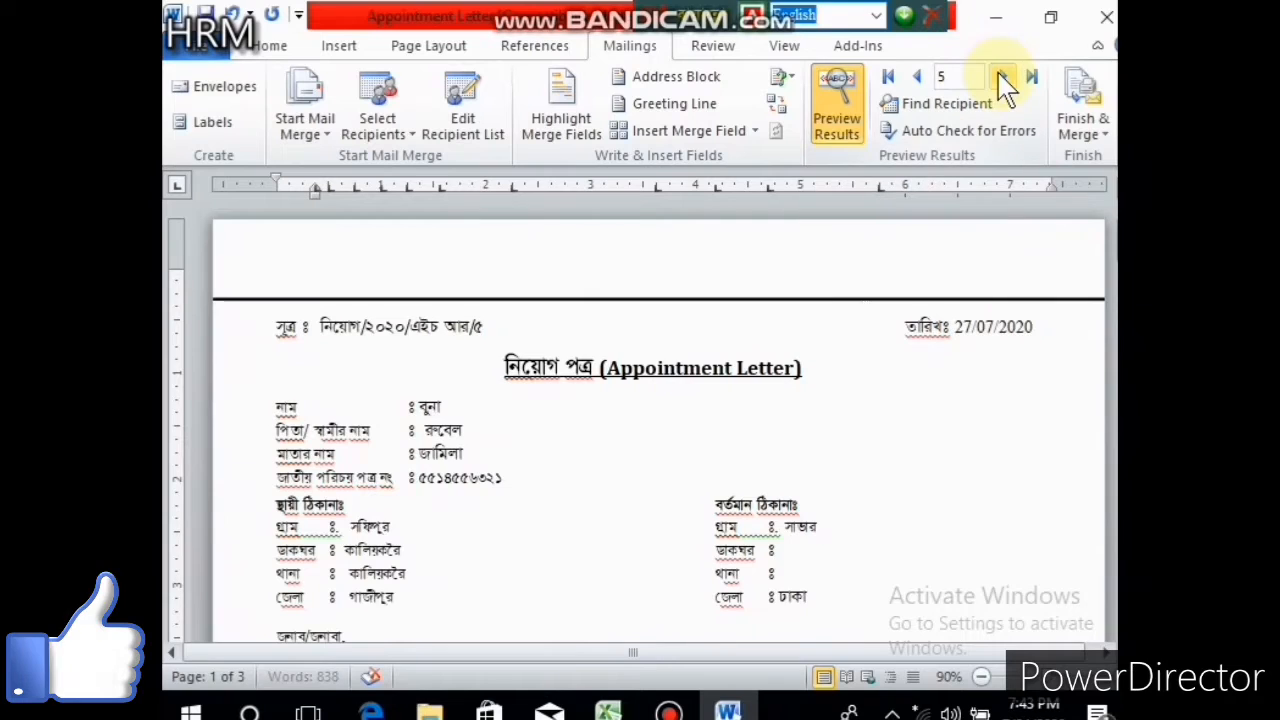
left_click(915, 79)
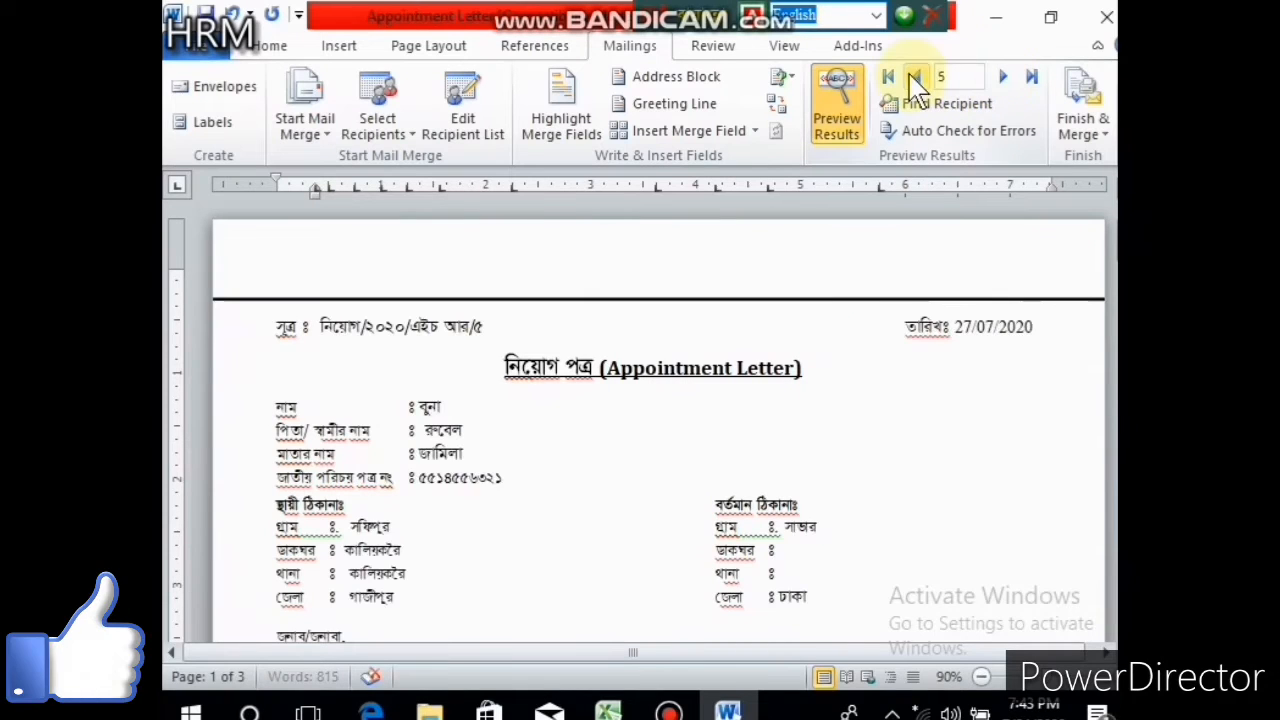
left_click(915, 79)
left_click(915, 79)
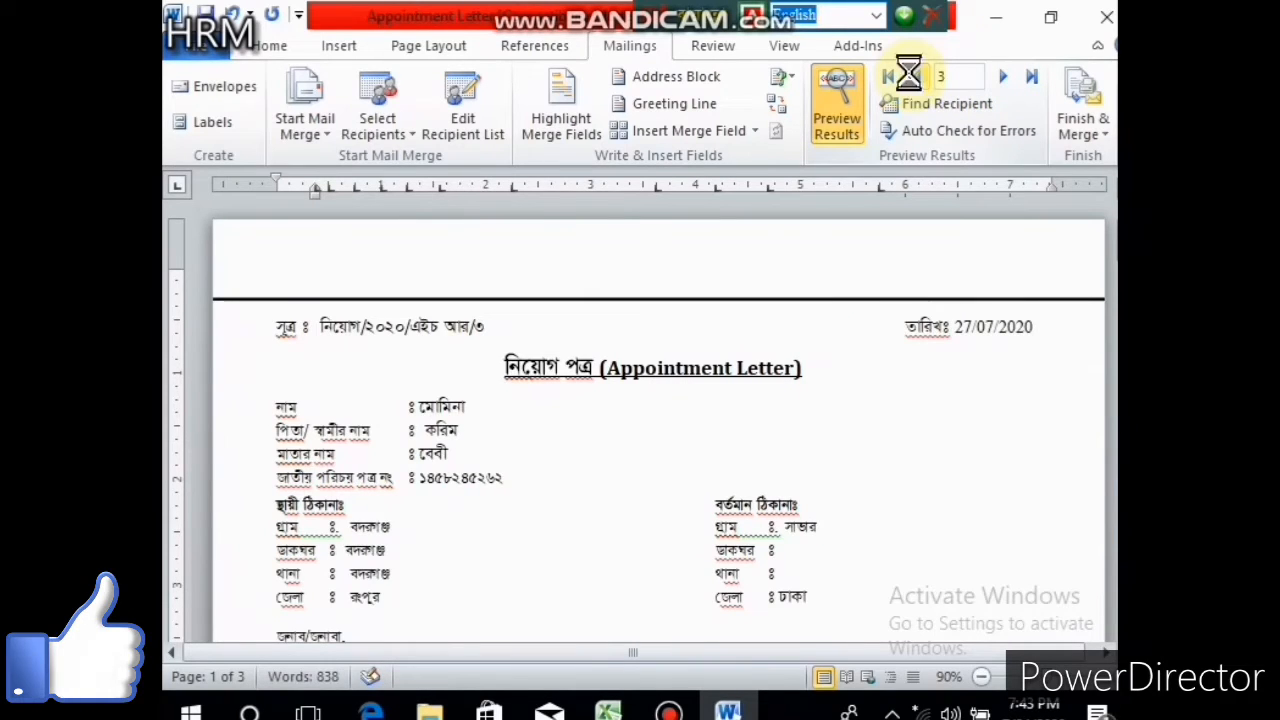
left_click(915, 79)
left_click(915, 79)
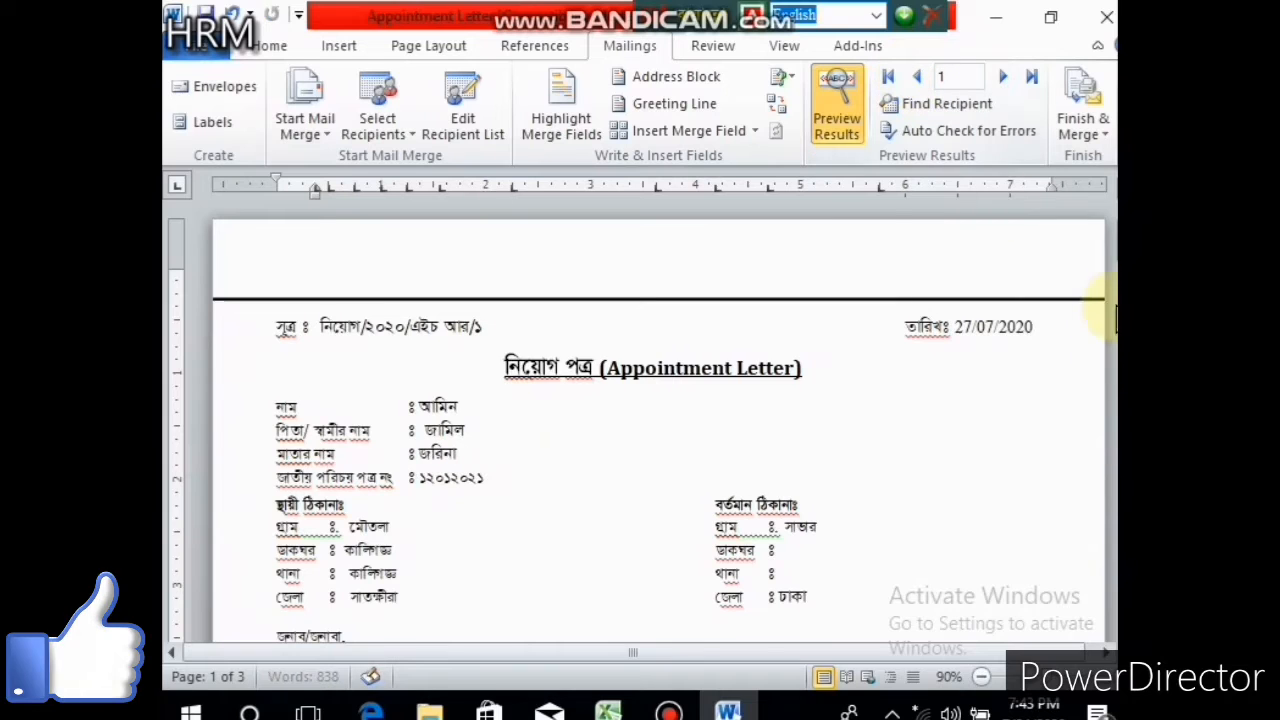
scroll(1110, 570, "down", 5)
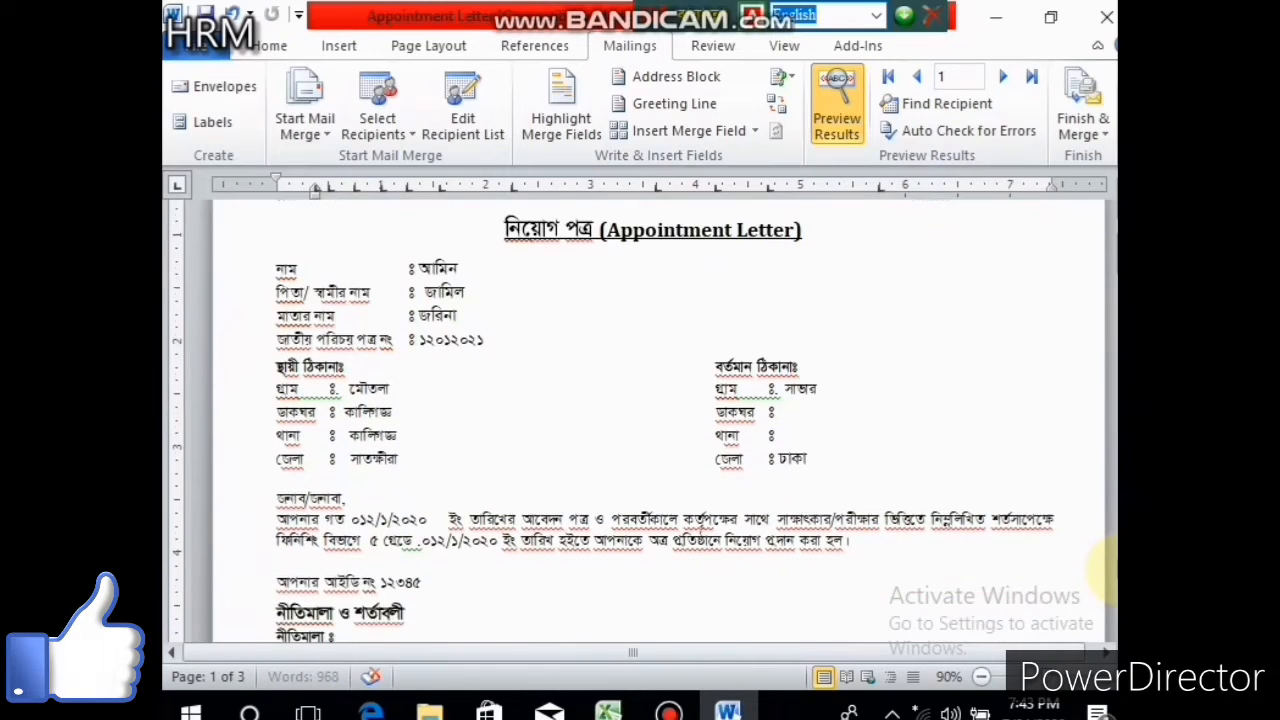
scroll(1110, 570, "down", 1)
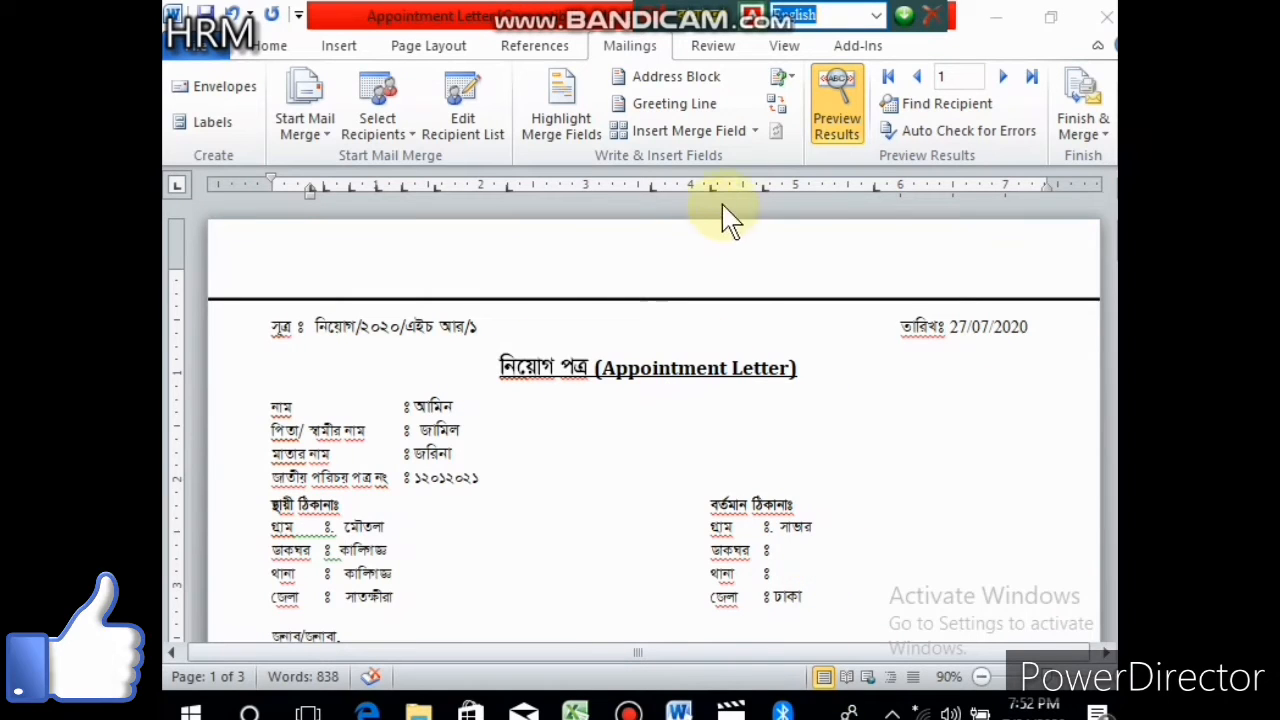
left_click(758, 131)
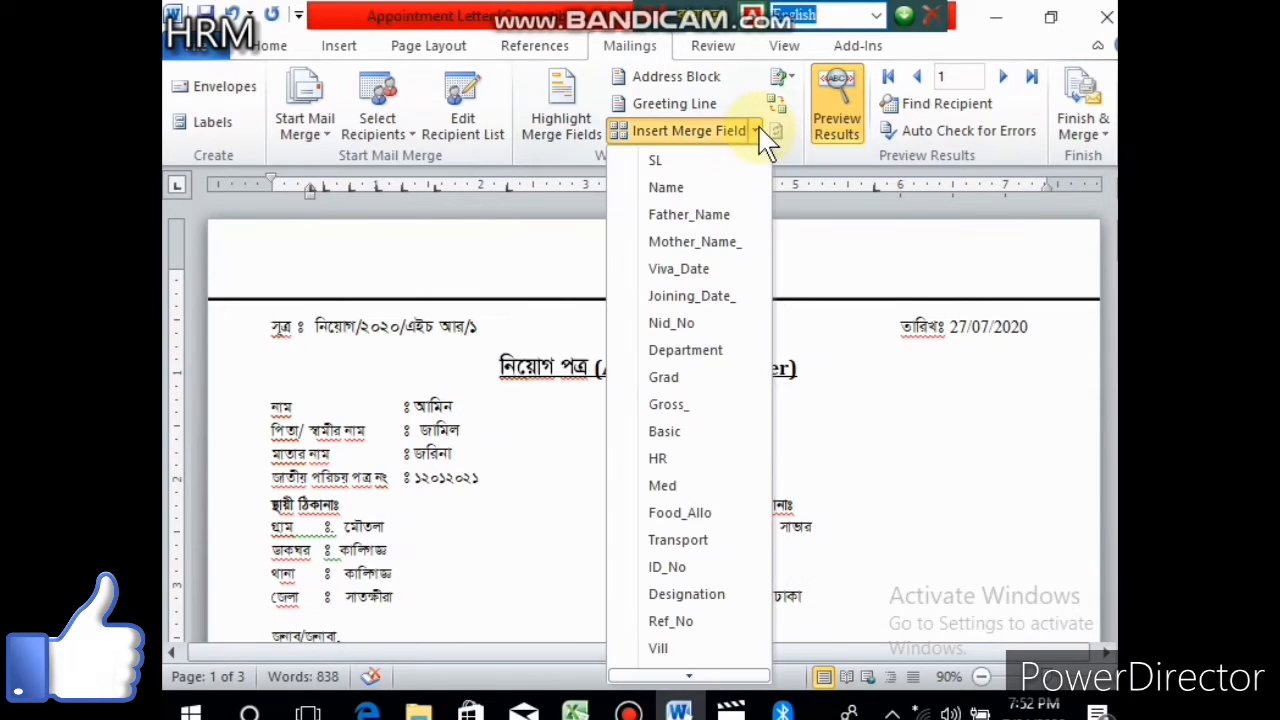
left_click(470, 580)
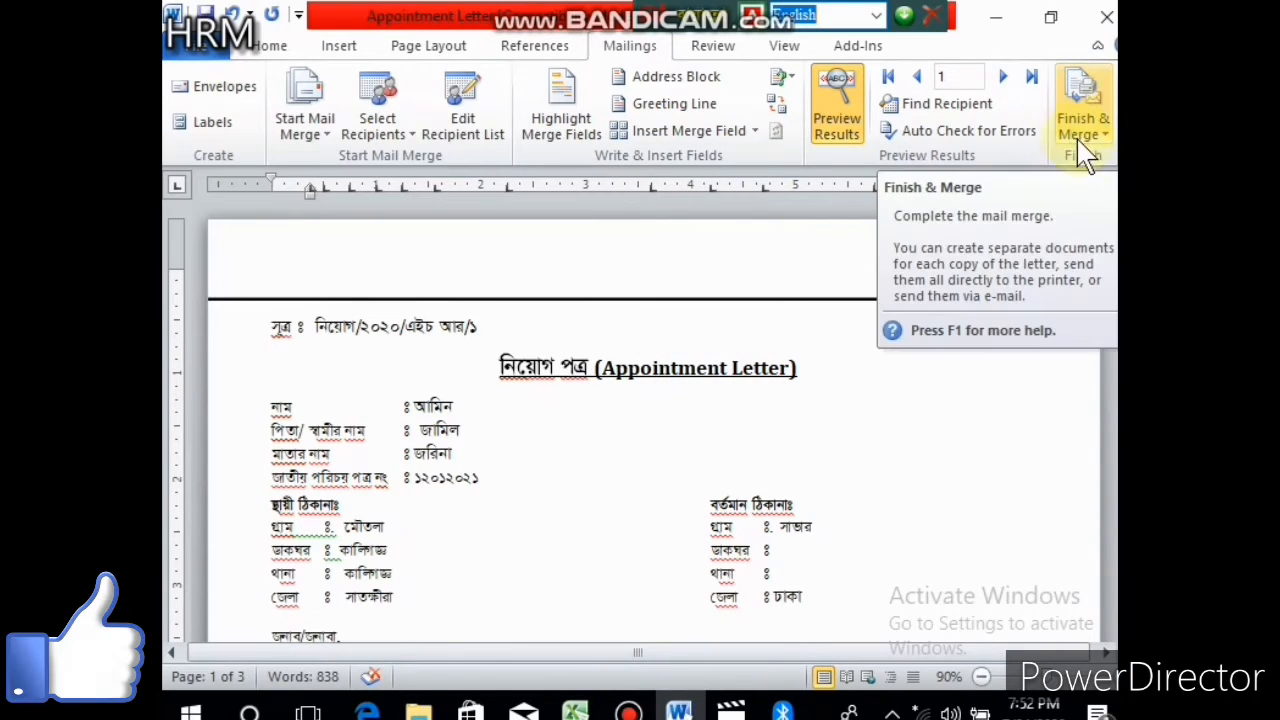
left_click_drag(1109, 259, 1109, 577)
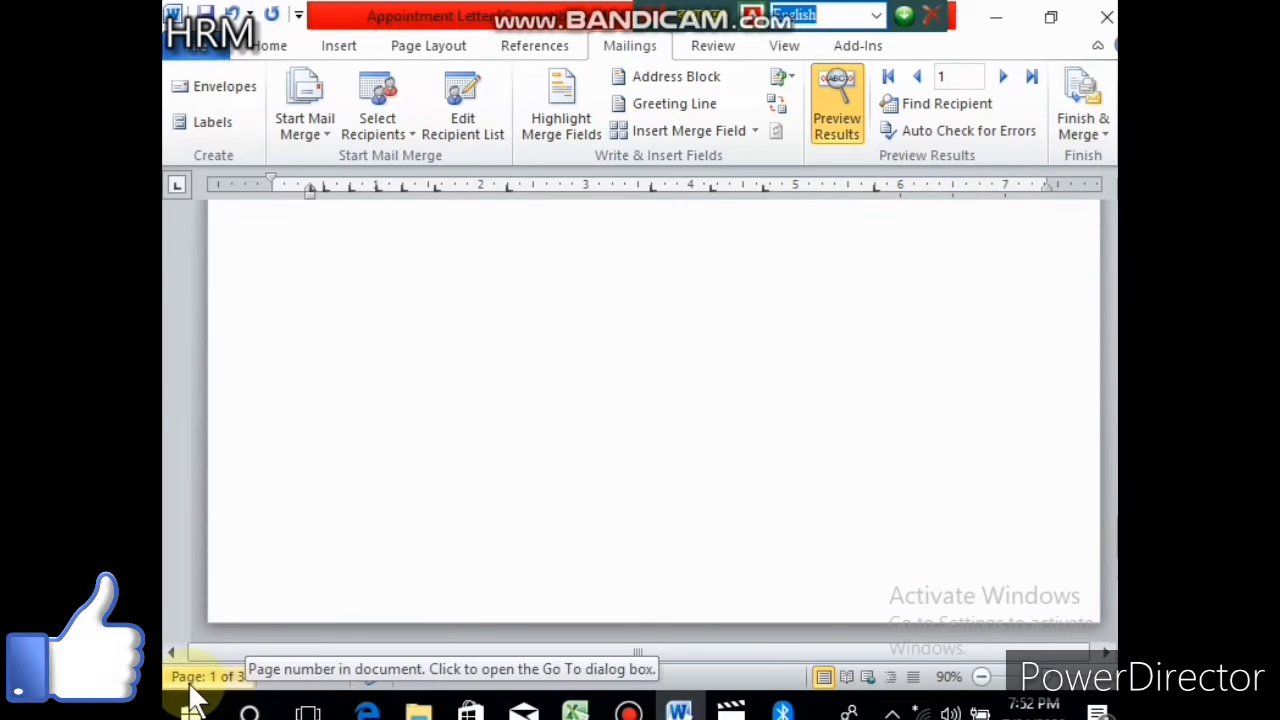
left_click_drag(1106, 525, 1100, 240)
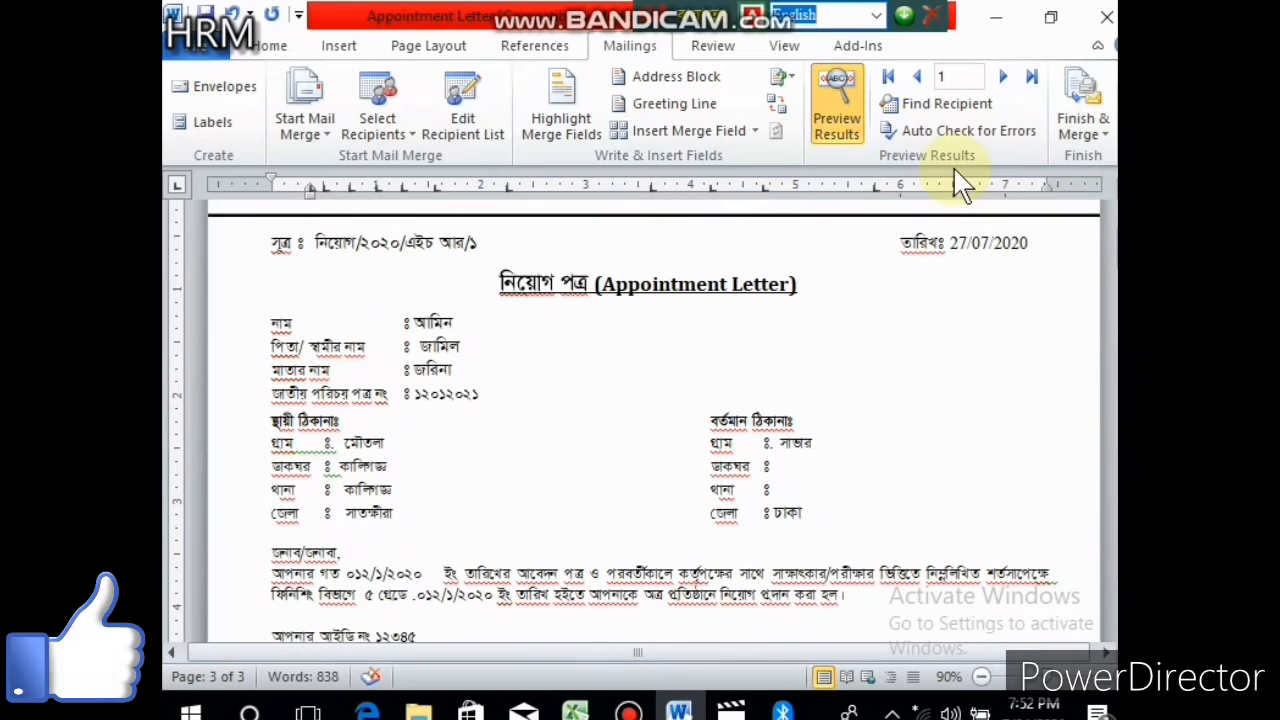
Finish the mail merge by generating editable individual letters for all records in a new document.
left_click(1090, 130)
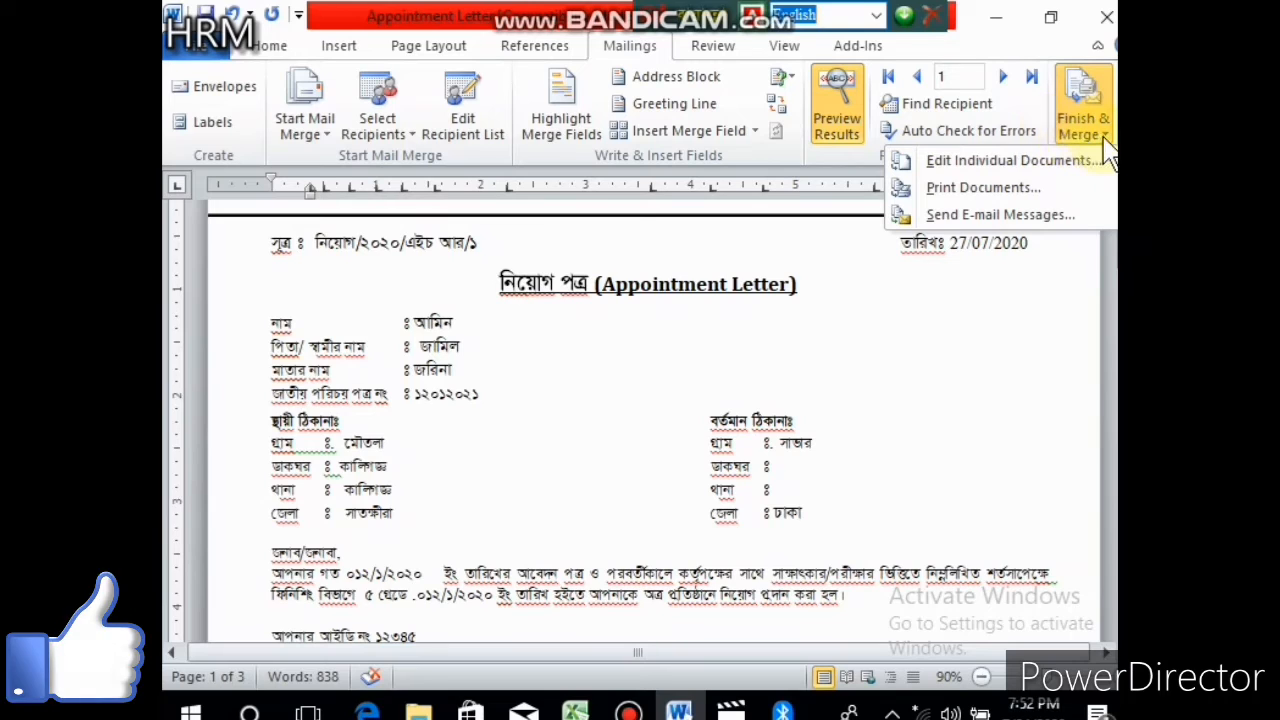
left_click(982, 168)
left_click(634, 404)
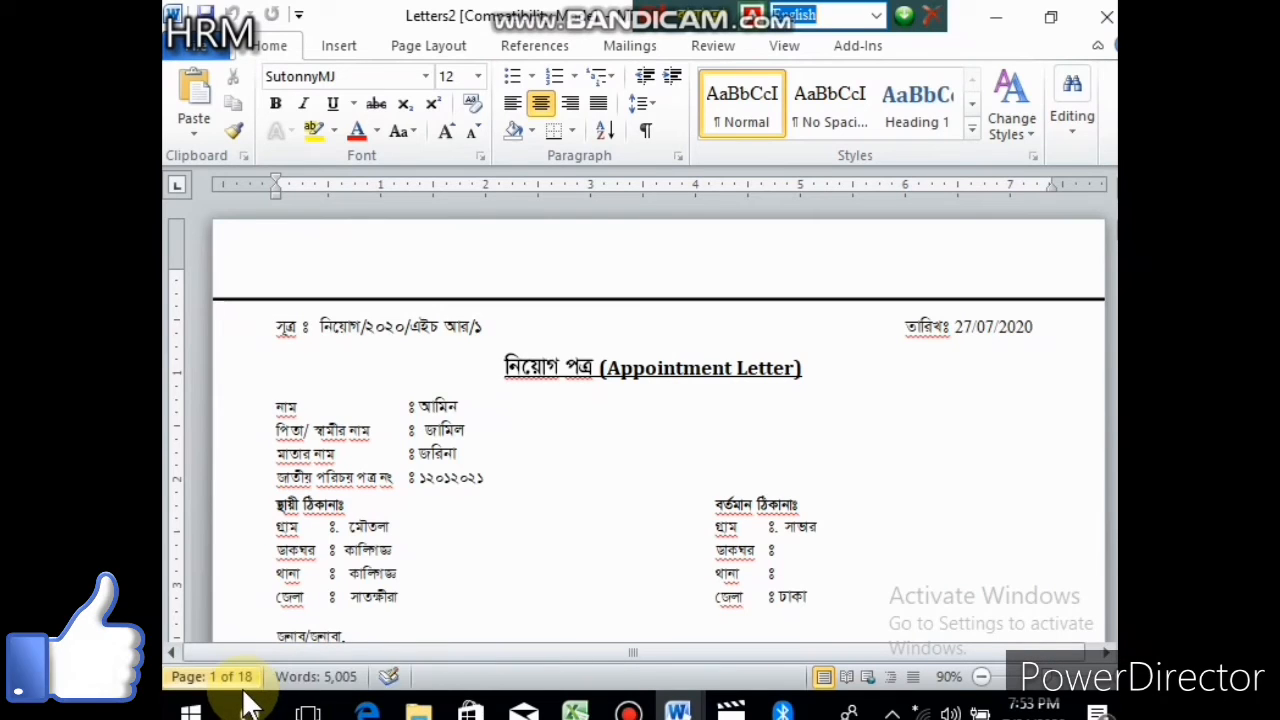
Delete the content of the last generated letter, the one whose merge fields are blank.
left_click(572, 497)
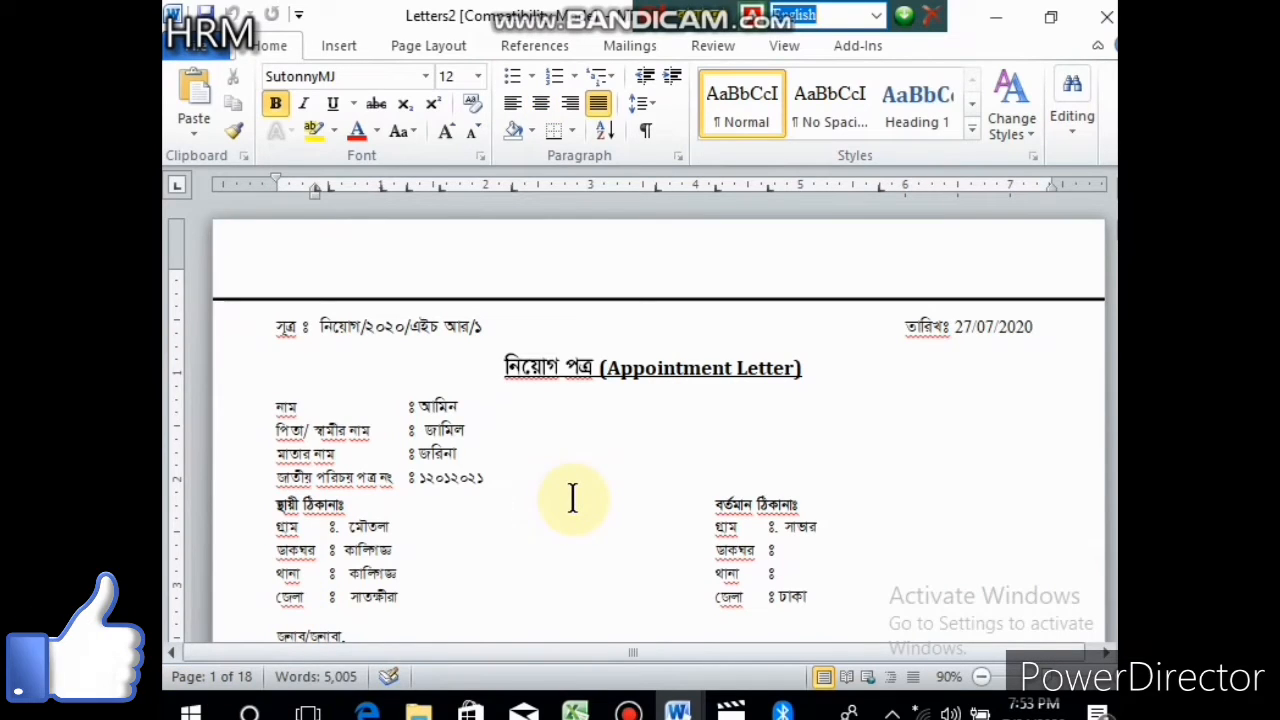
left_click_drag(1112, 220, 1112, 227)
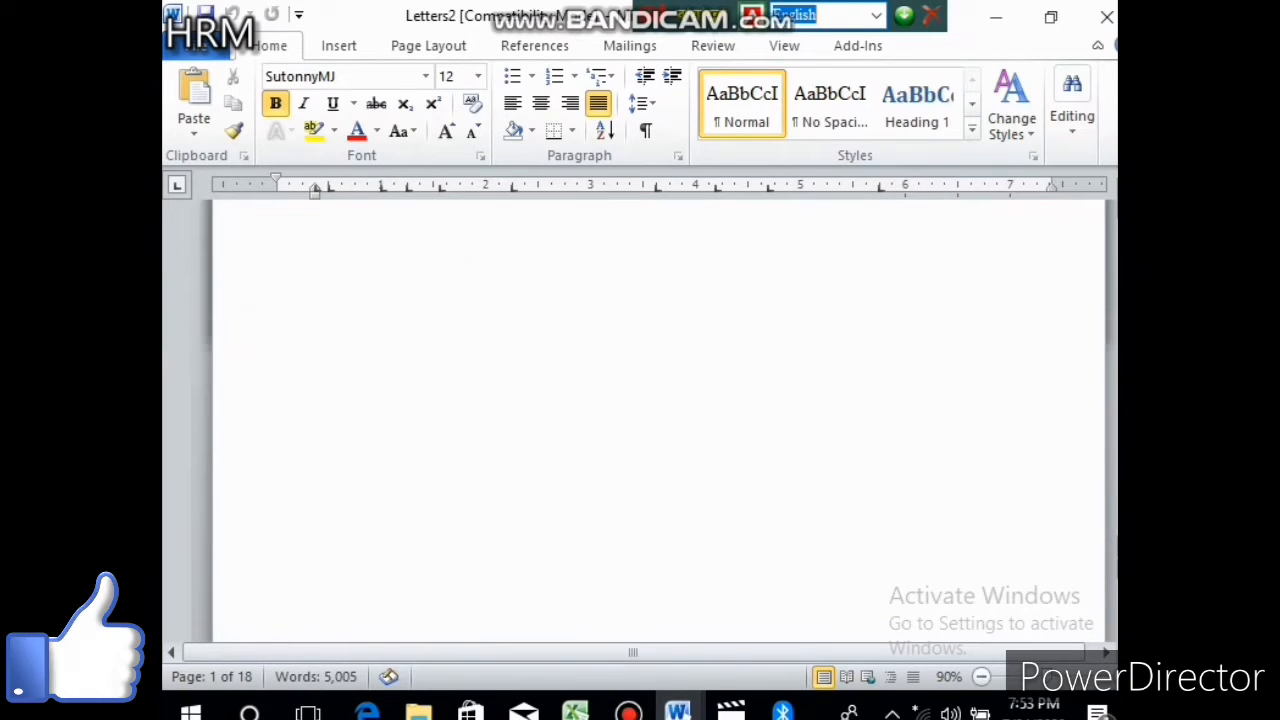
scroll(1006, 423, "up", 6)
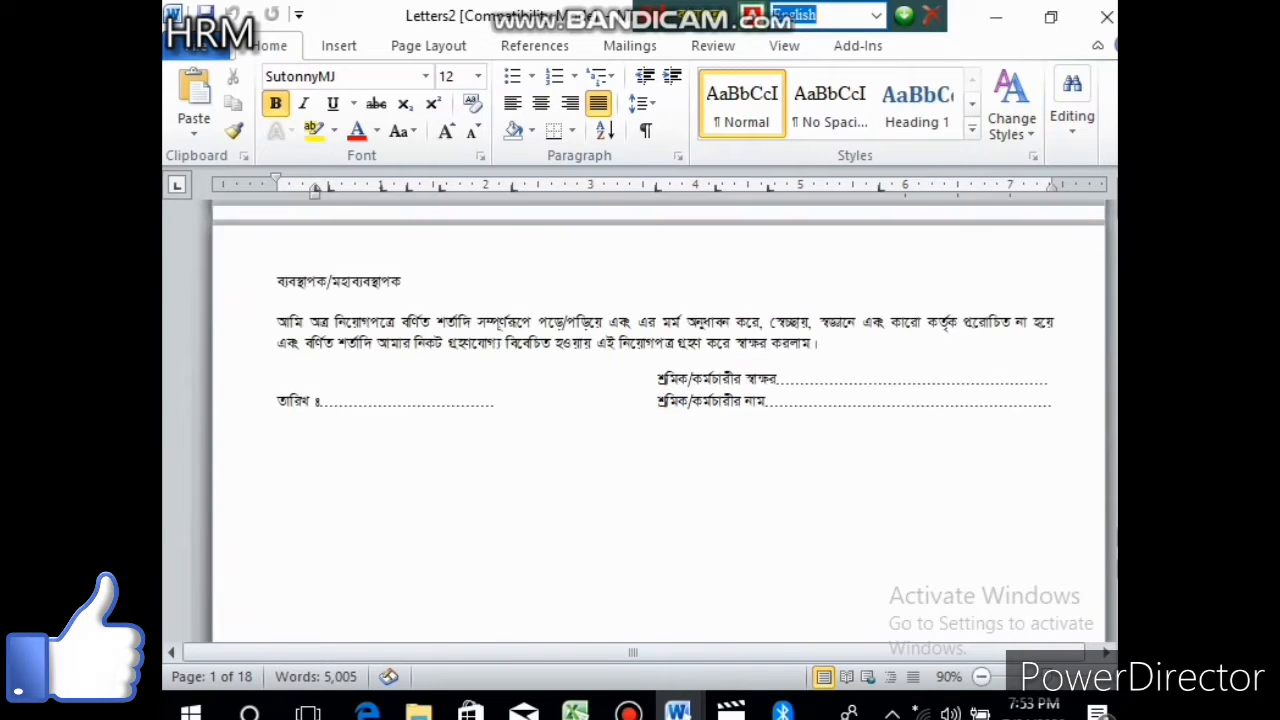
scroll(1025, 575, "up", 10)
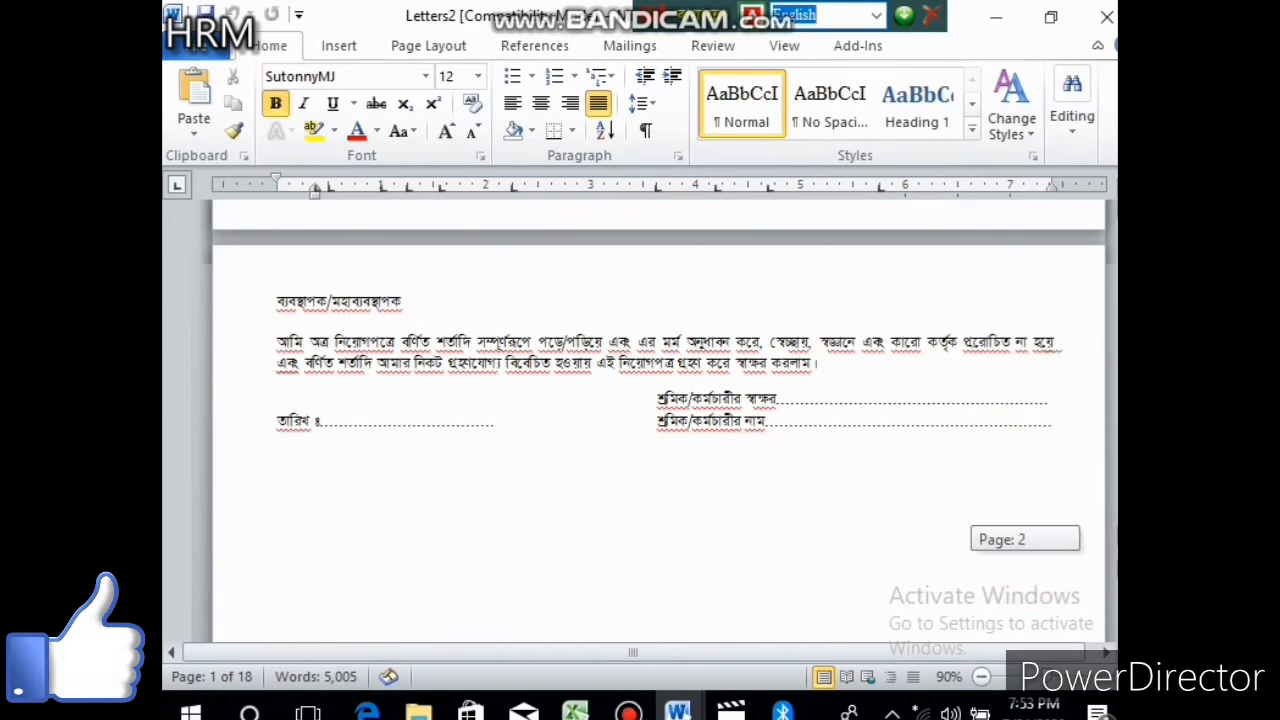
scroll(1108, 512, "up", 10)
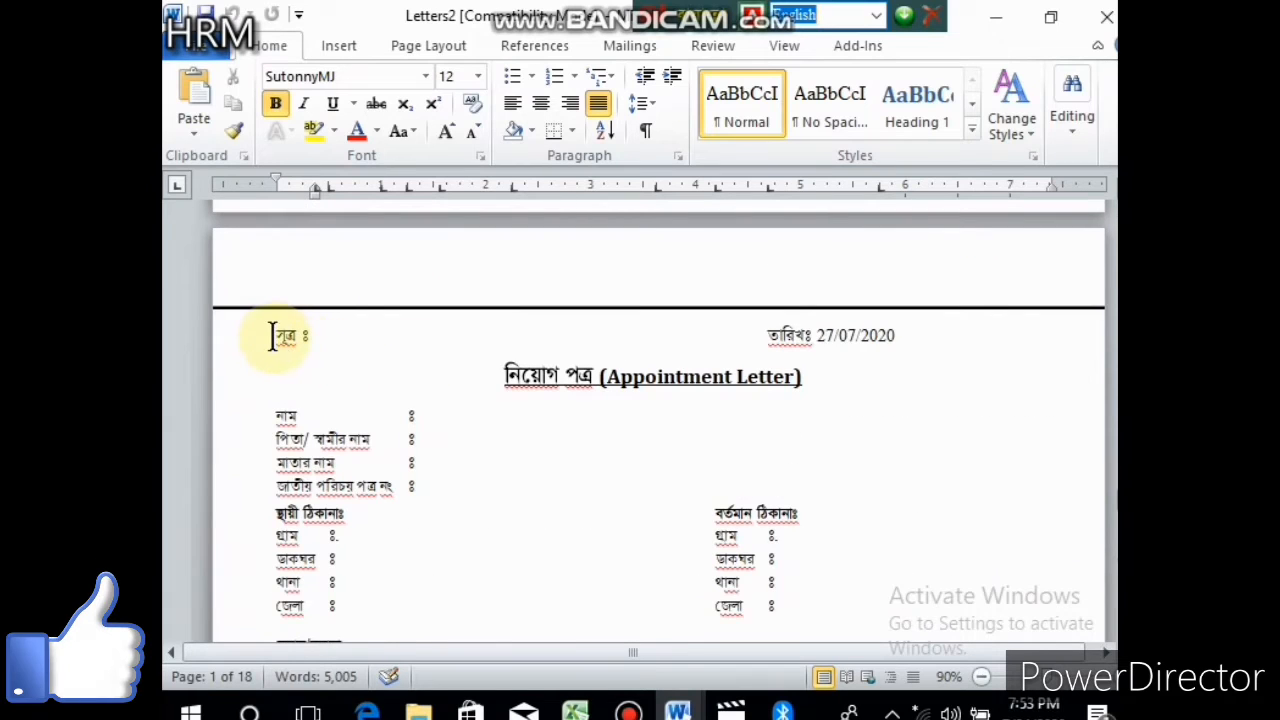
left_click_drag(274, 334, 611, 590)
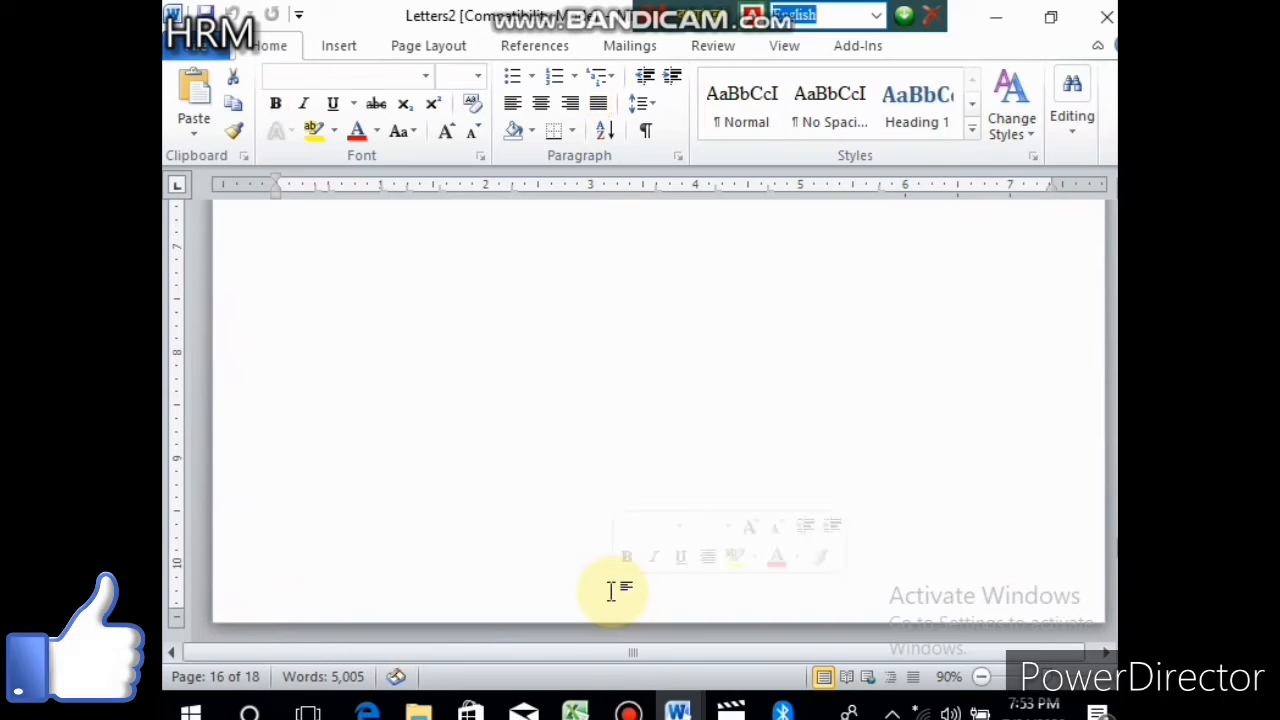
key("Delete")
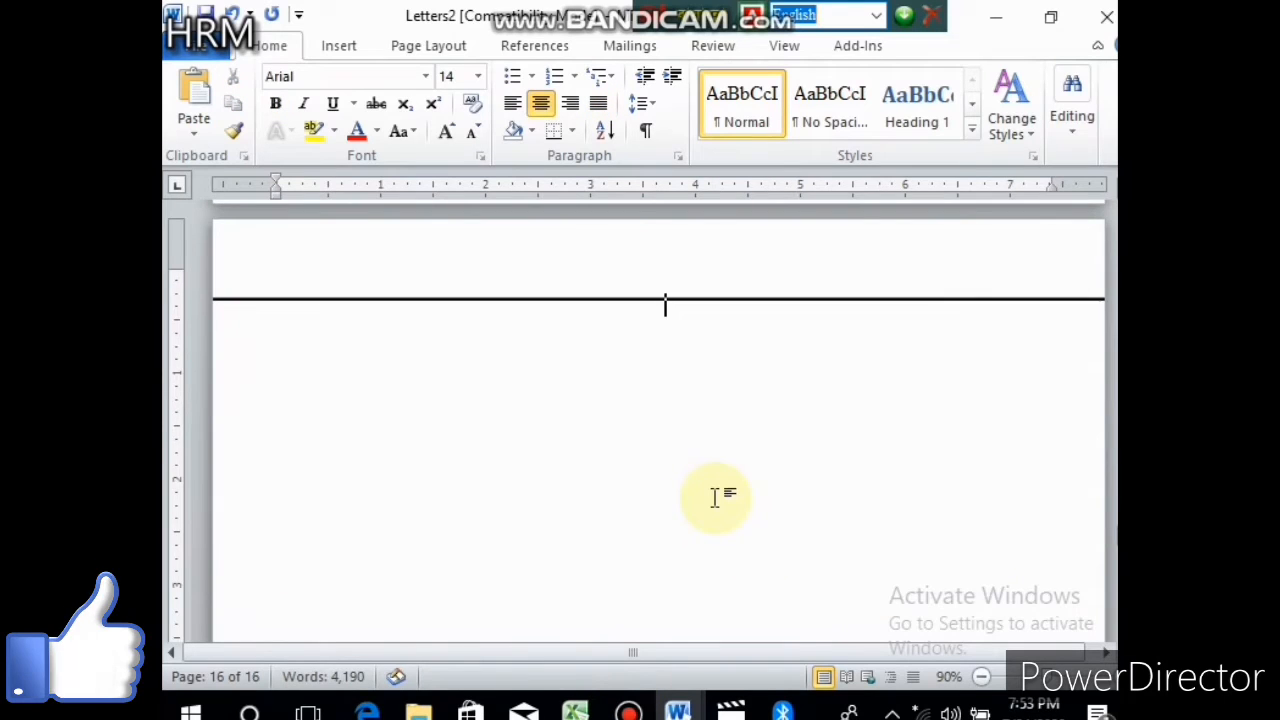
Remove the leftover empty paragraphs and heading line after the last filled letter's signature lines.
key("BackSpace")
key("BackSpace")
key("BackSpace")
key("BackSpace")
key("BackSpace")
key("BackSpace")
key("BackSpace")
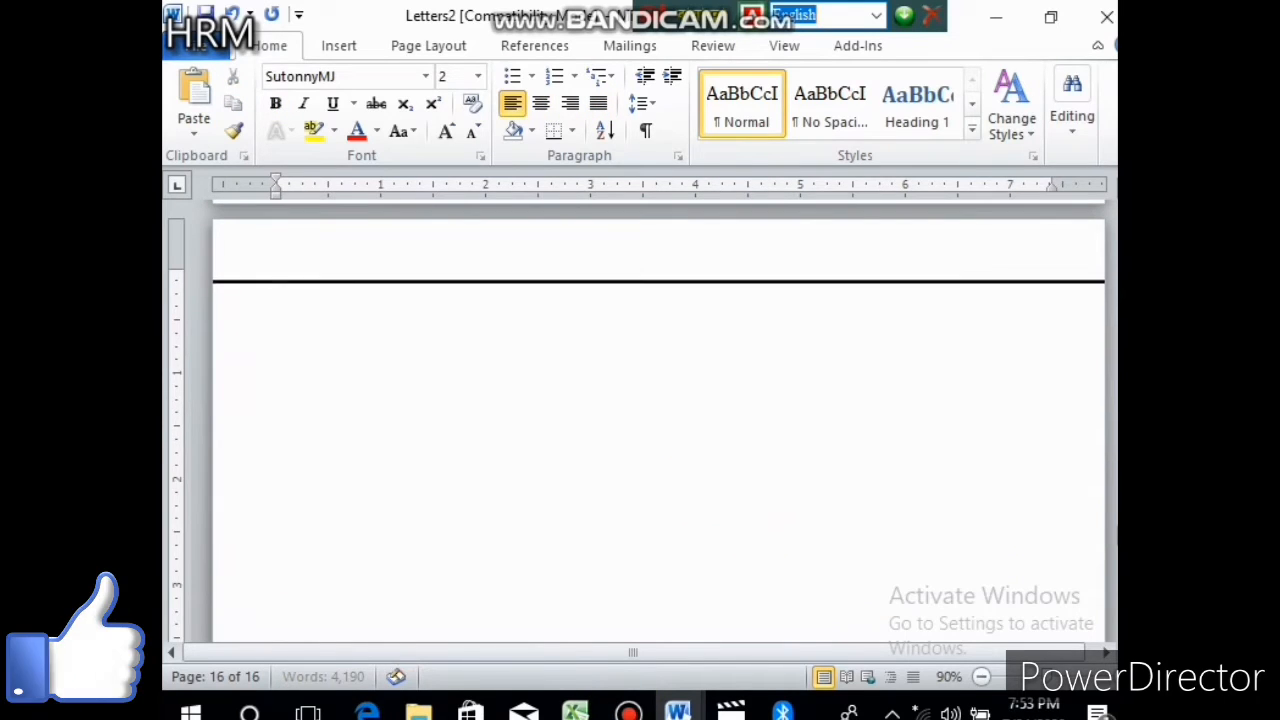
key("BackSpace")
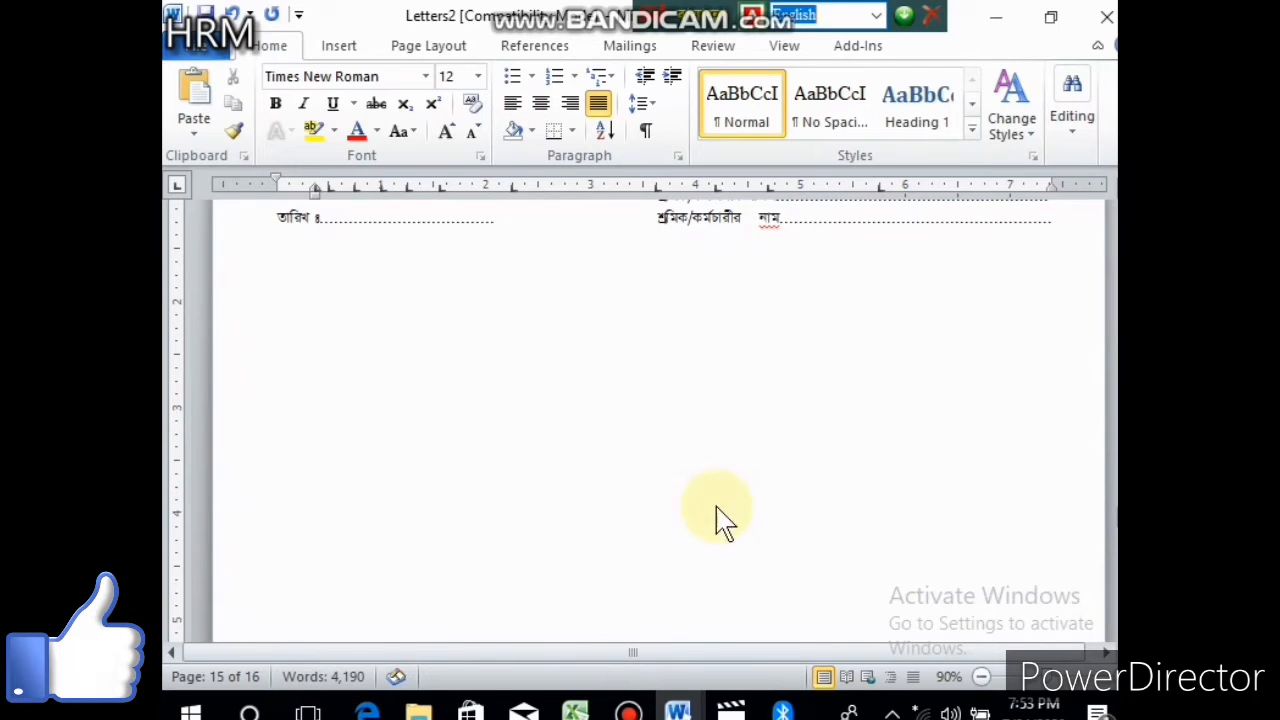
Review the generated letters from the first employee's details through wages, leave rules and conditions to the signature lines.
scroll(714, 500, "up", 5)
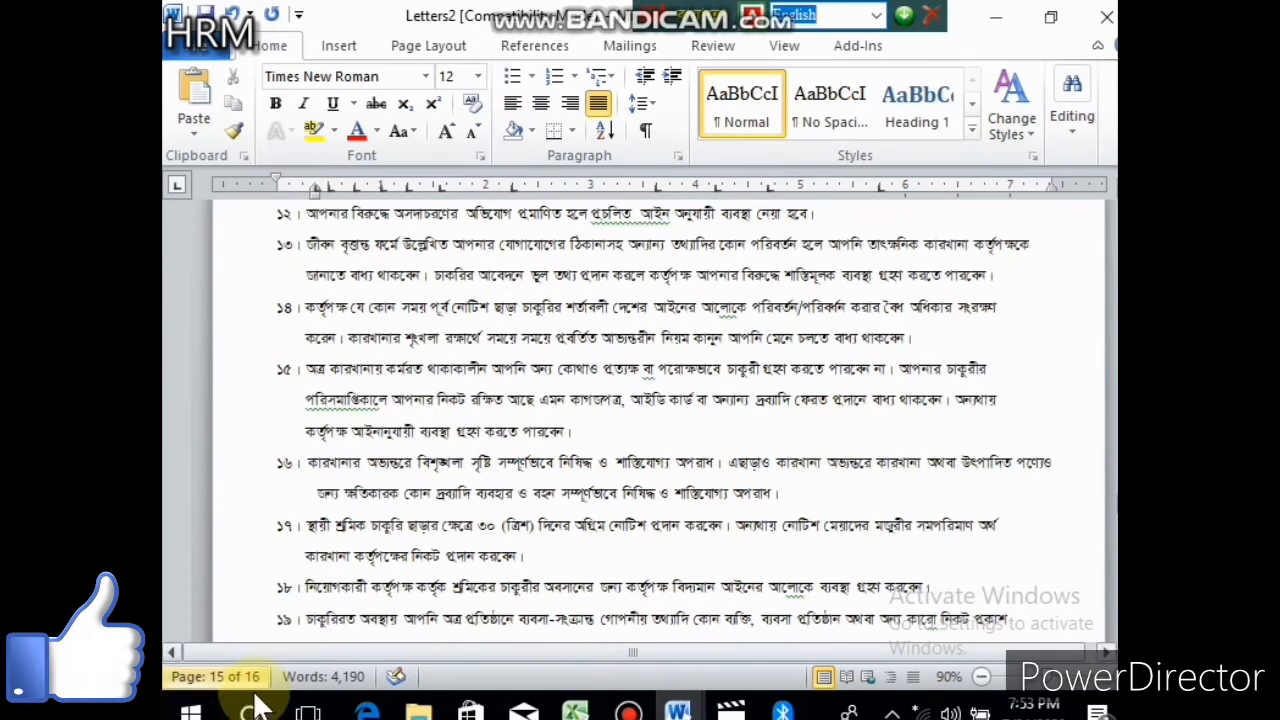
left_click_drag(1108, 500, 1100, 214)
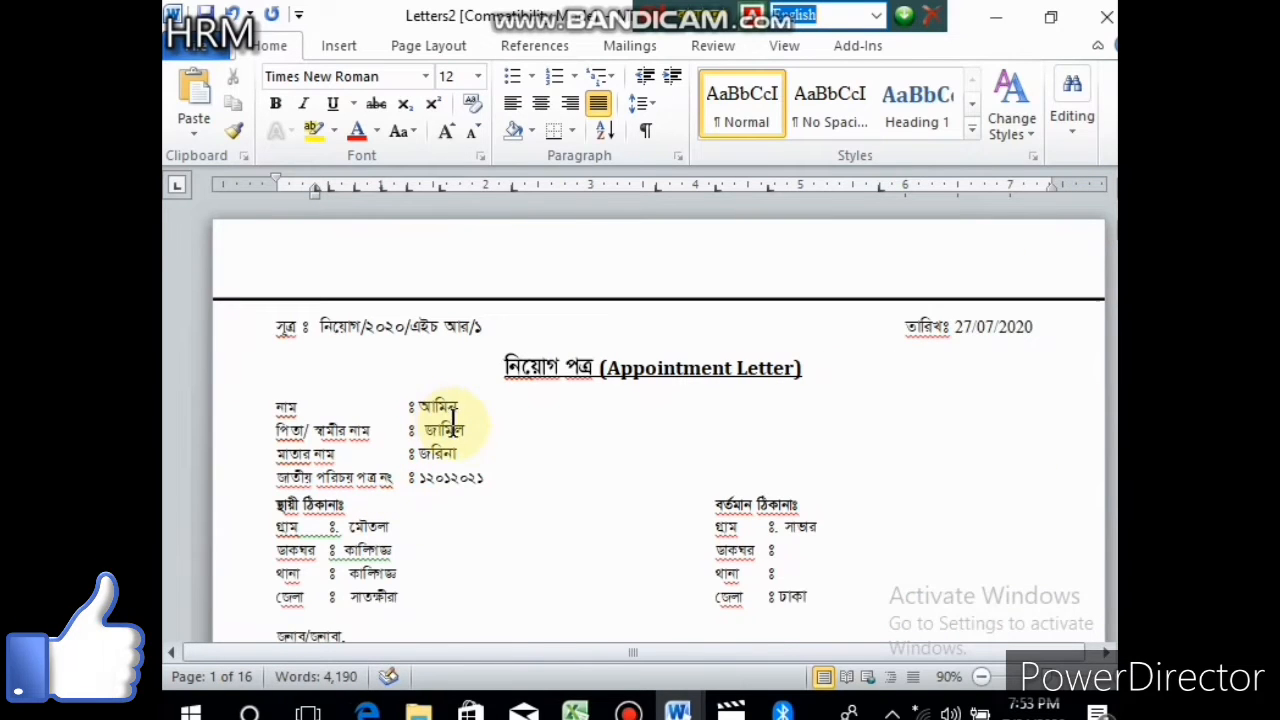
left_click(1108, 570)
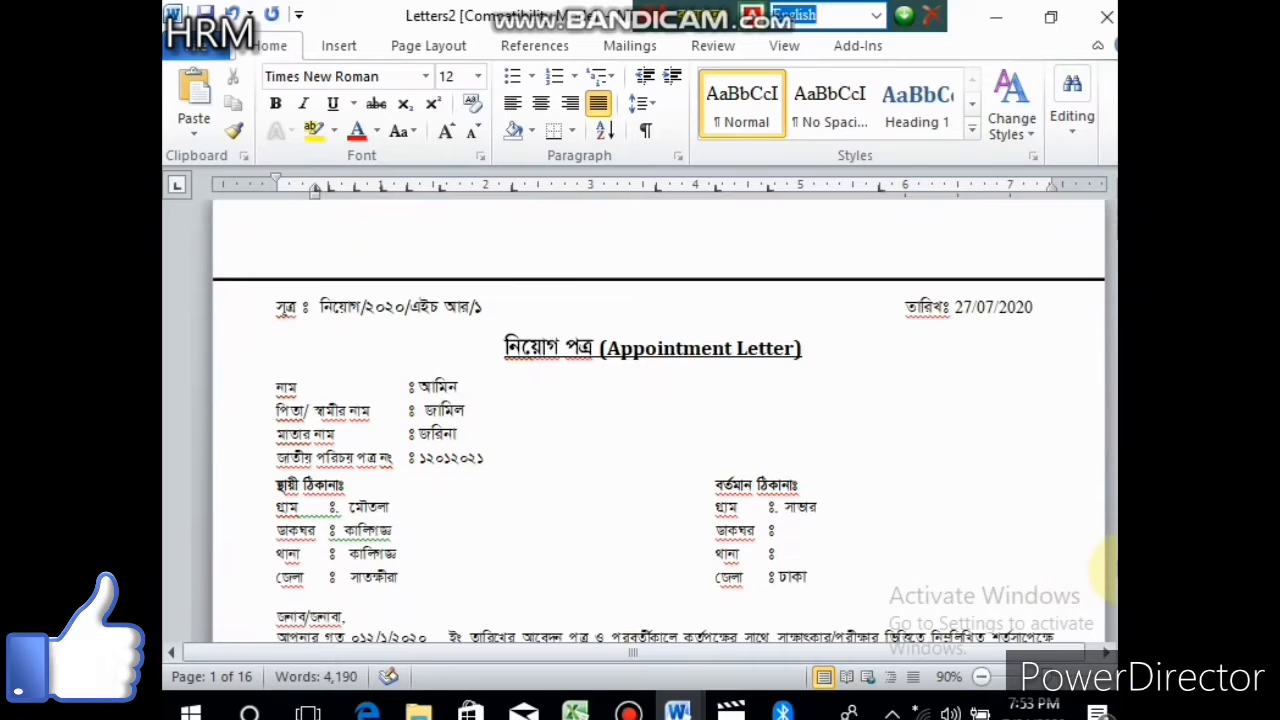
scroll(1108, 570, "down", 6)
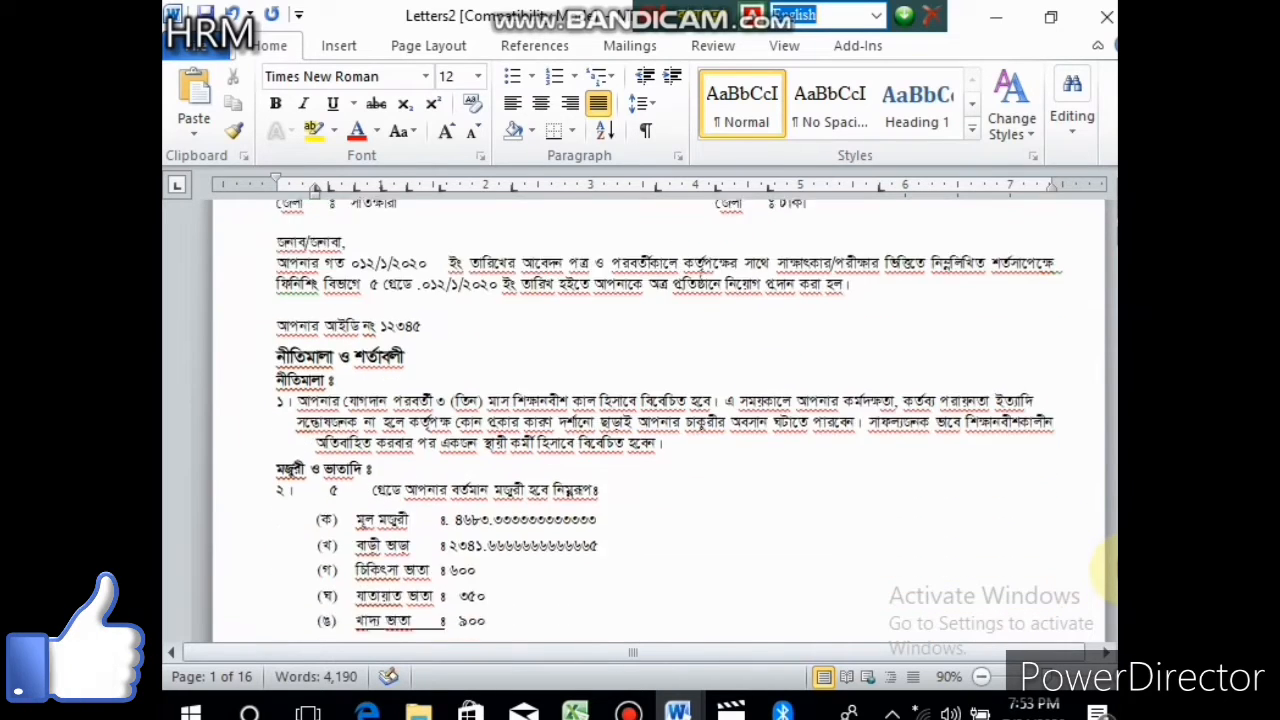
scroll(1108, 570, "down", 10)
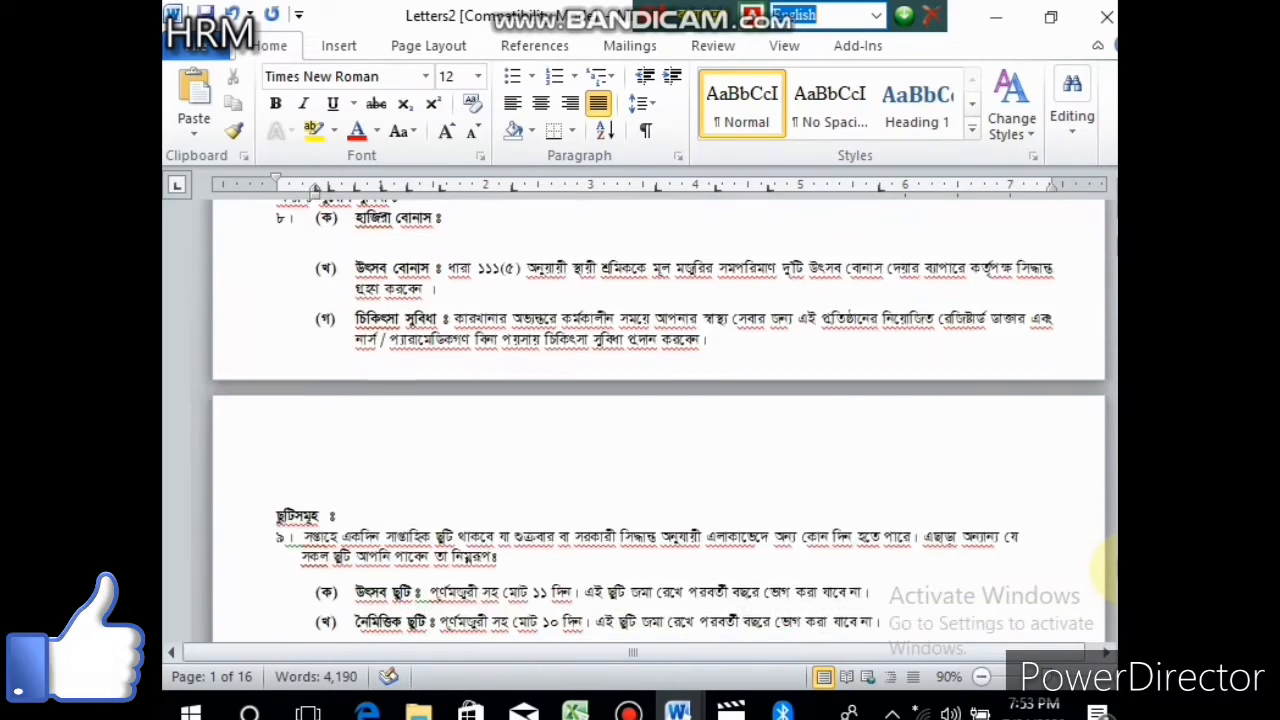
scroll(1108, 570, "down", 10)
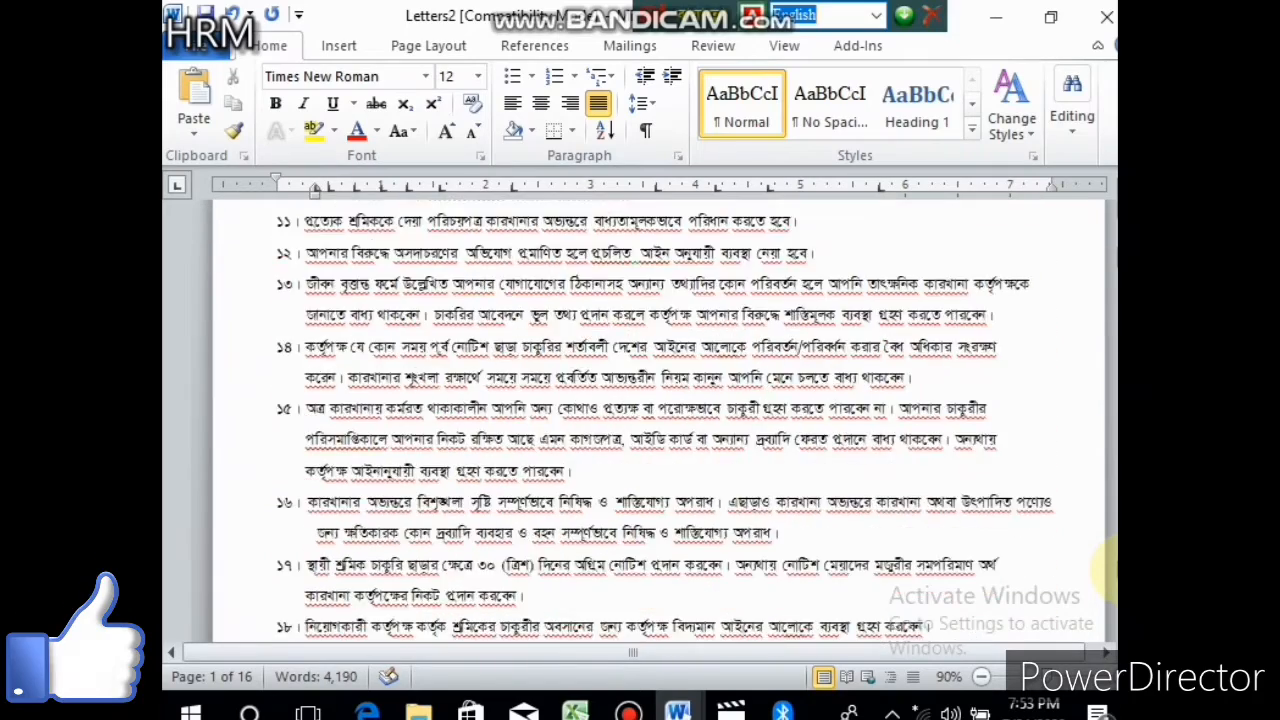
scroll(1108, 570, "down", 10)
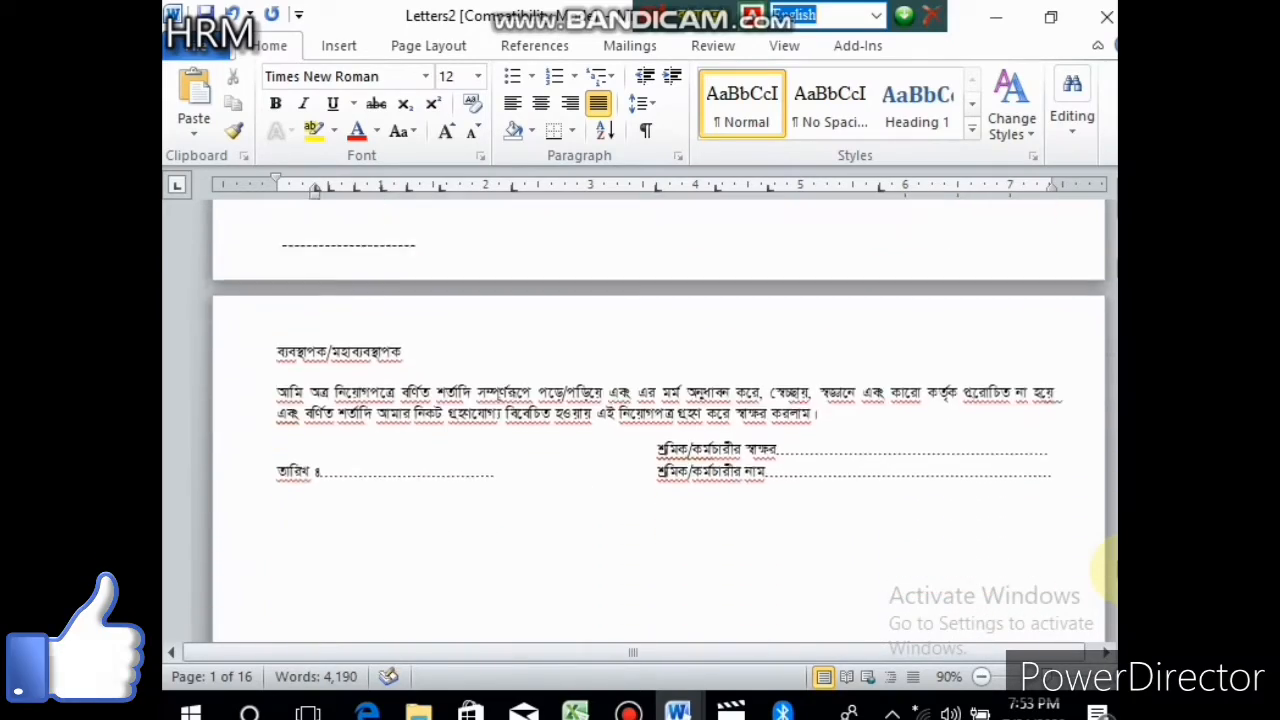
scroll(1108, 570, "down", 10)
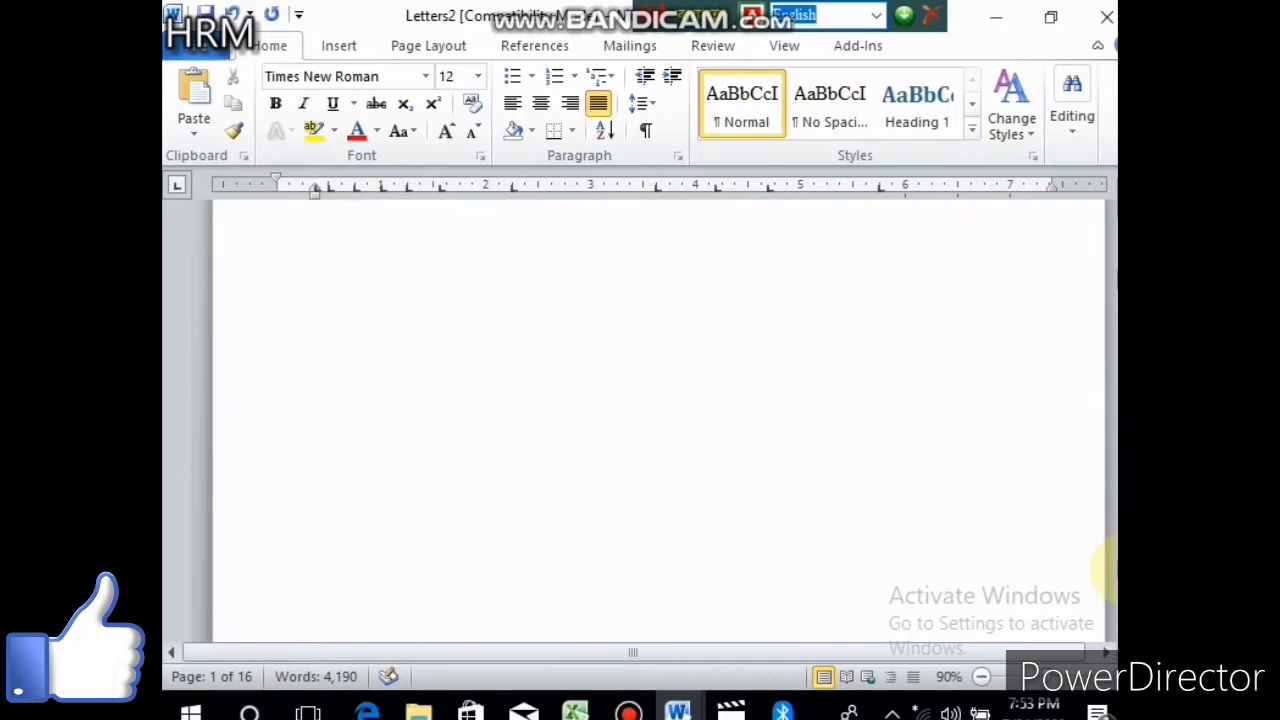
Review the second employee's generated letter from the personal details through wages and leave rules to its end.
scroll(1108, 570, "down", 8)
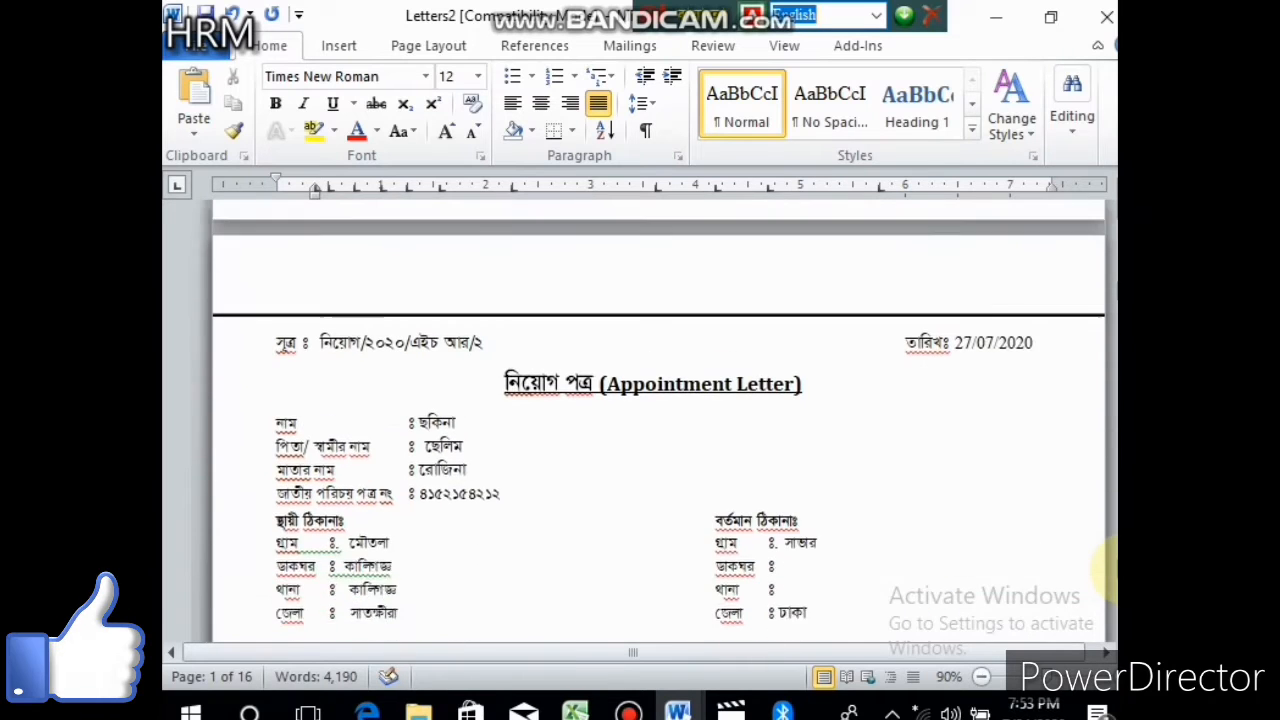
left_click(526, 365)
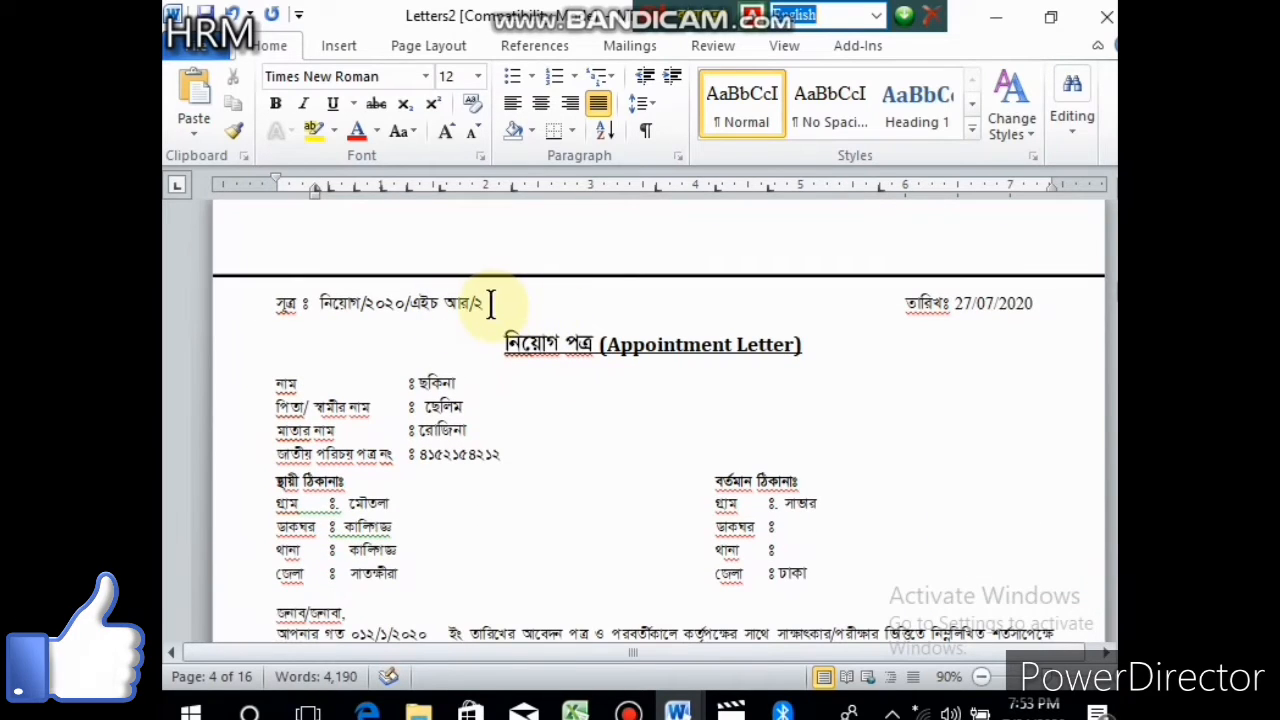
scroll(1110, 570, "down", 4)
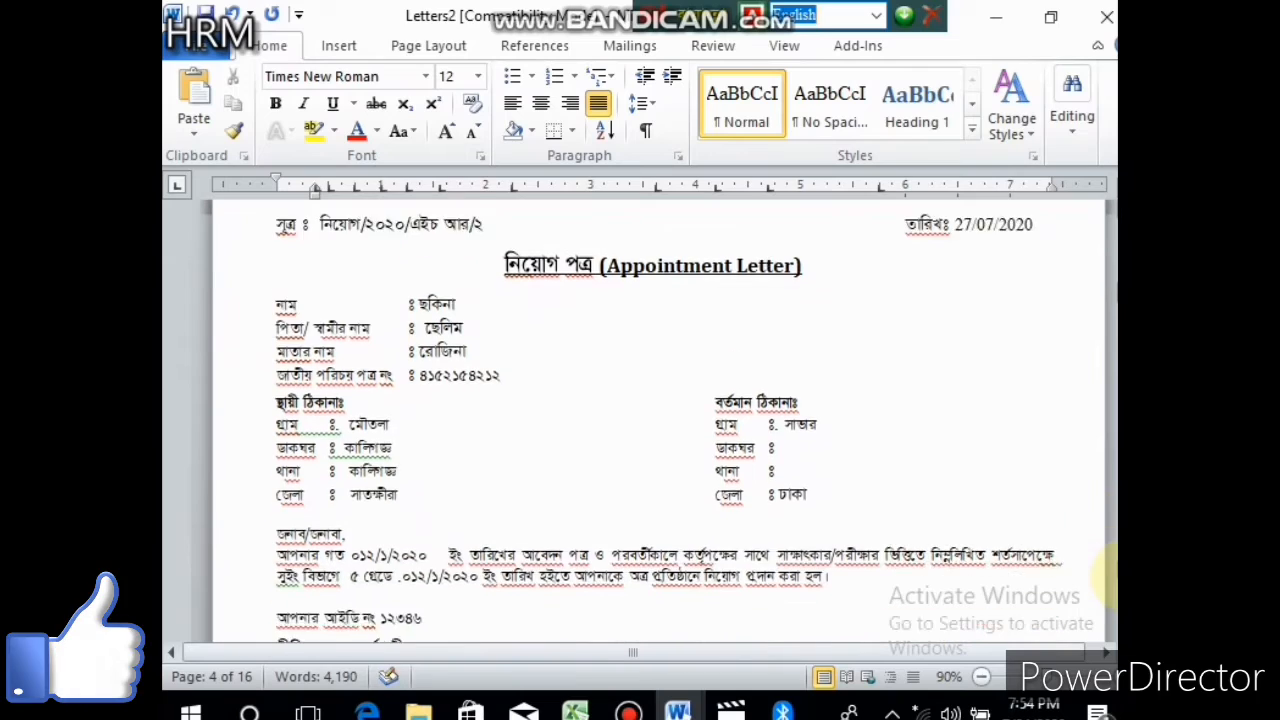
scroll(1110, 575, "down", 3)
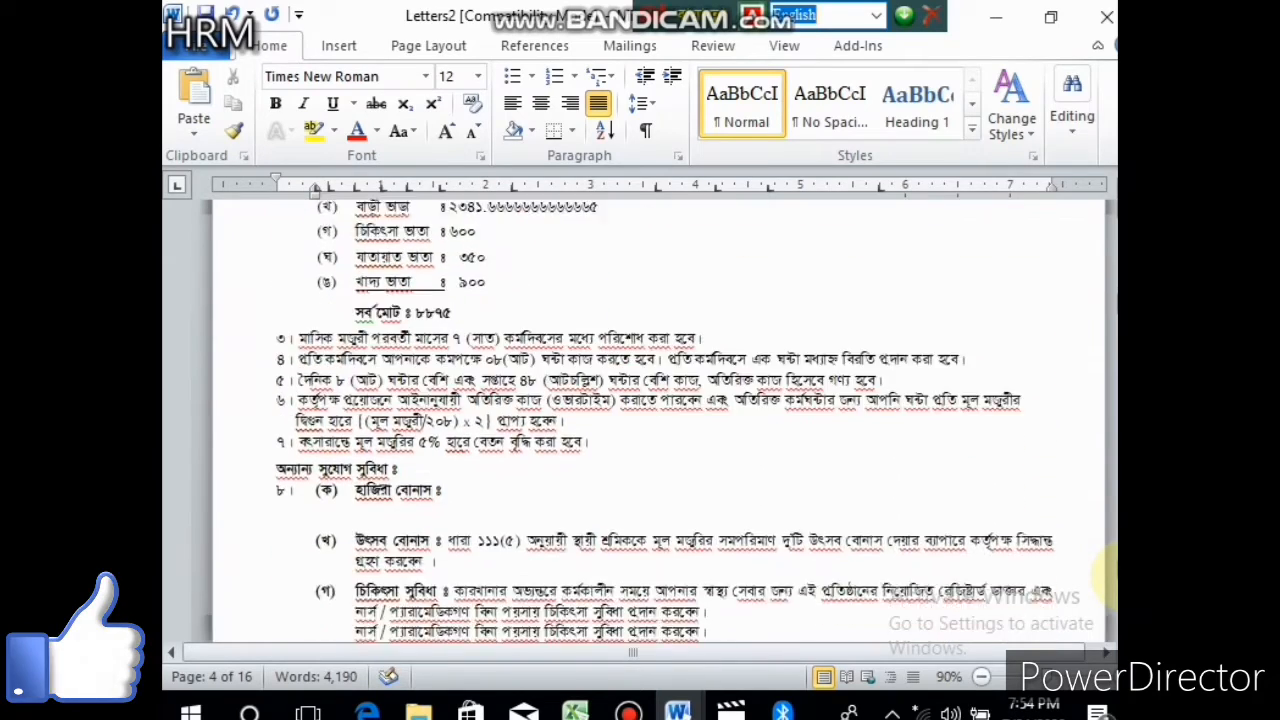
scroll(660, 420, "down", 10)
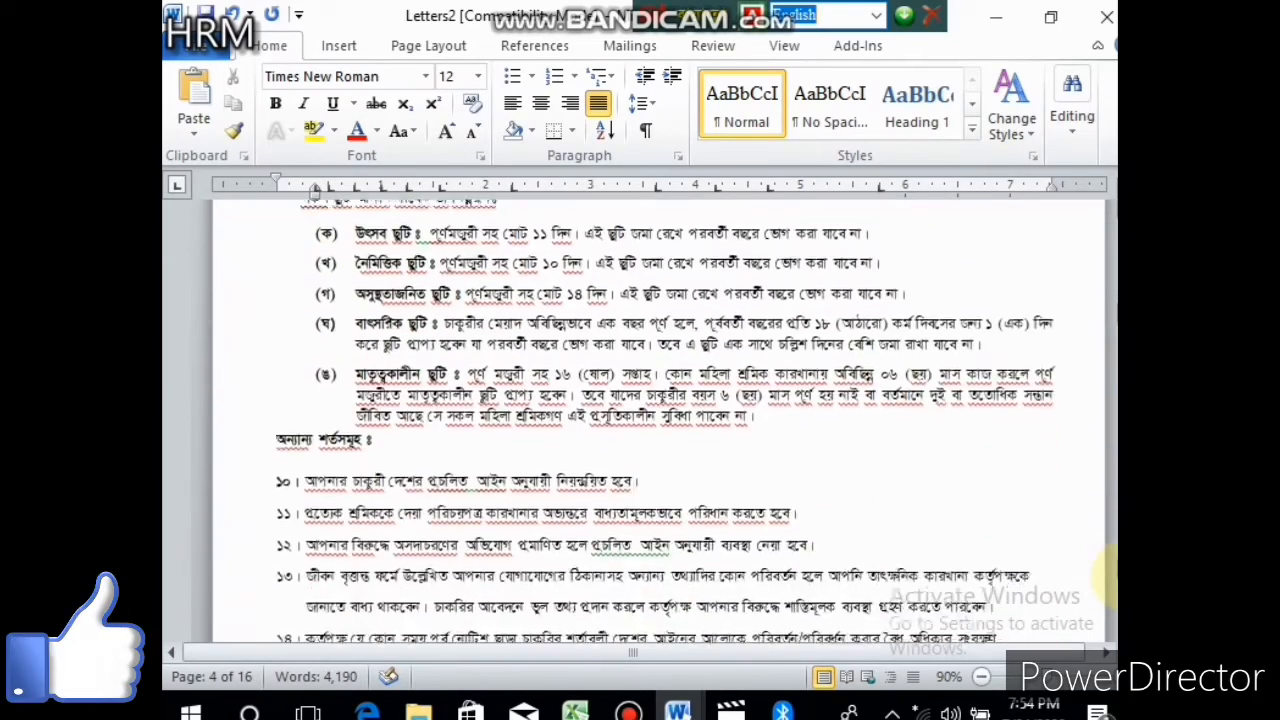
scroll(660, 420, "down", 10)
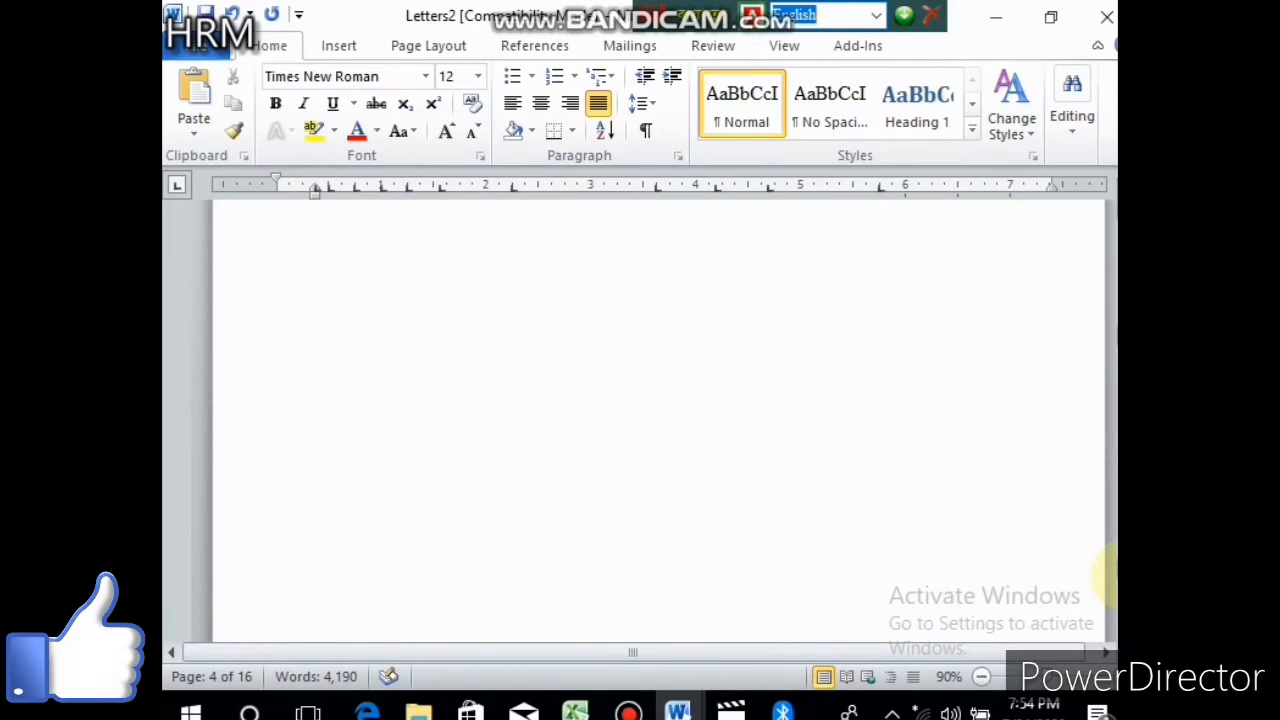
scroll(660, 420, "down", 6)
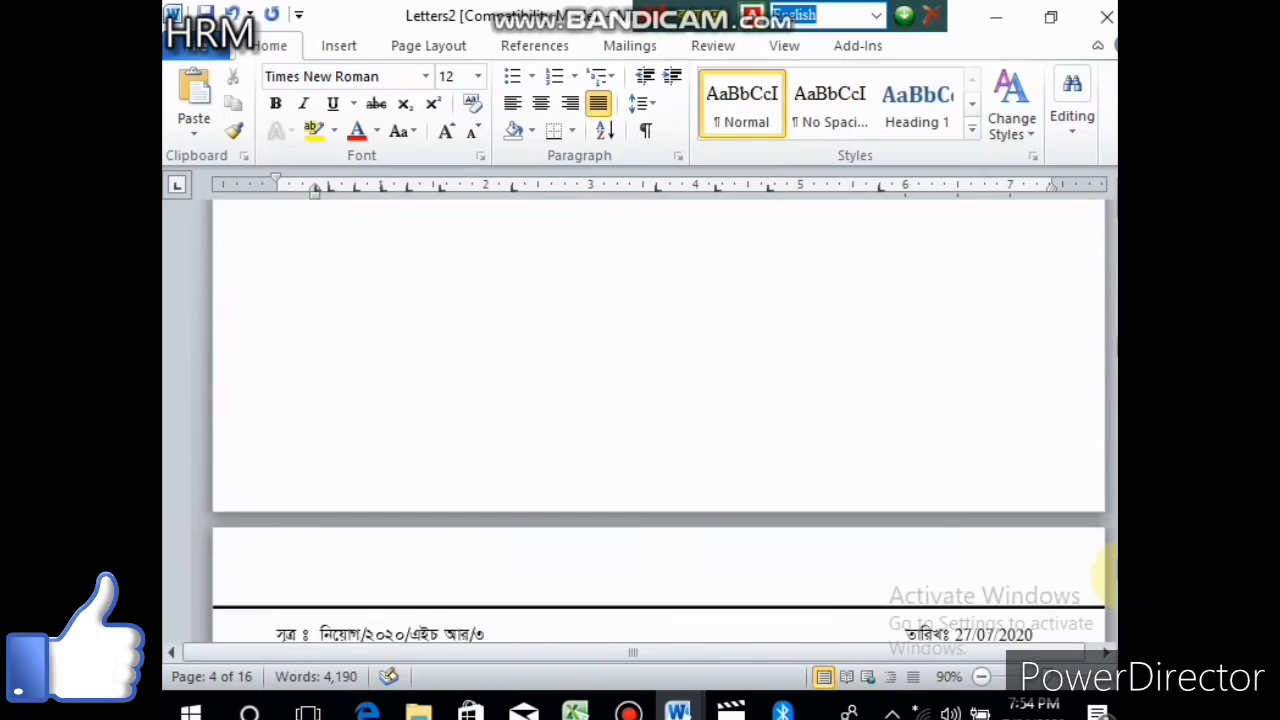
Review the third employee's letter down to the signature lines, skim the remaining letters and return to the first one.
scroll(660, 420, "down", 1)
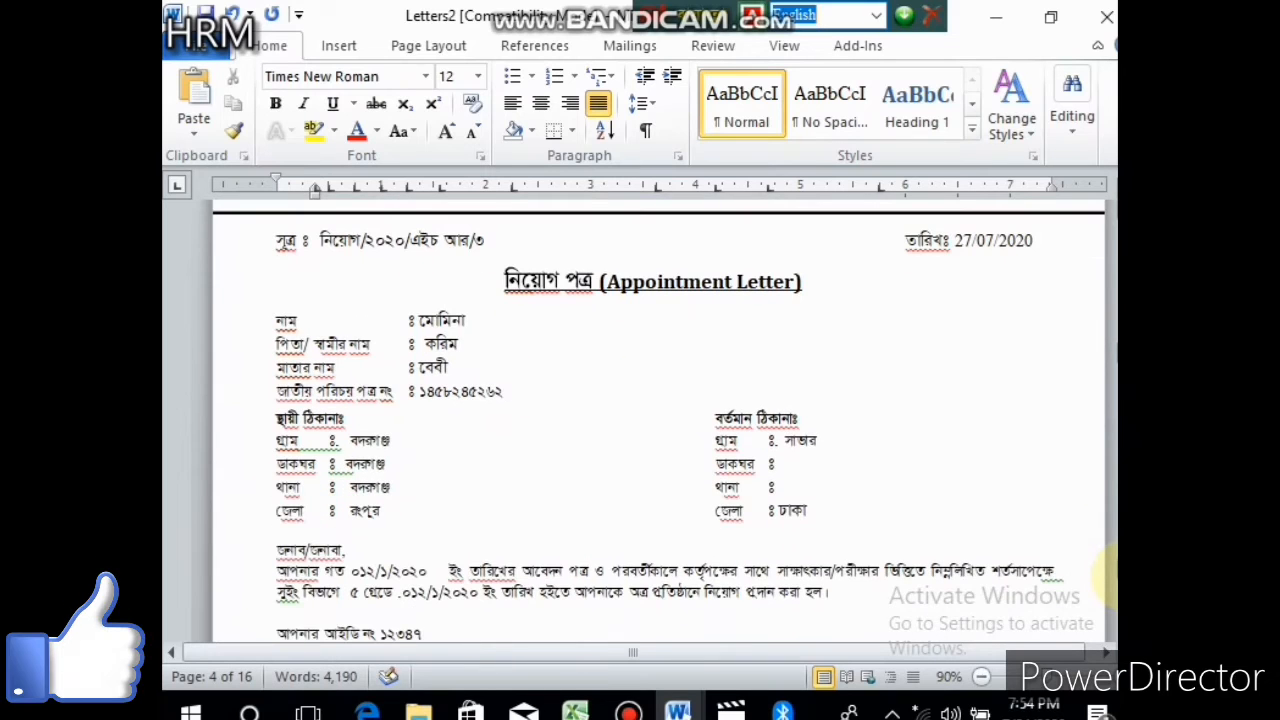
scroll(660, 420, "down", 7)
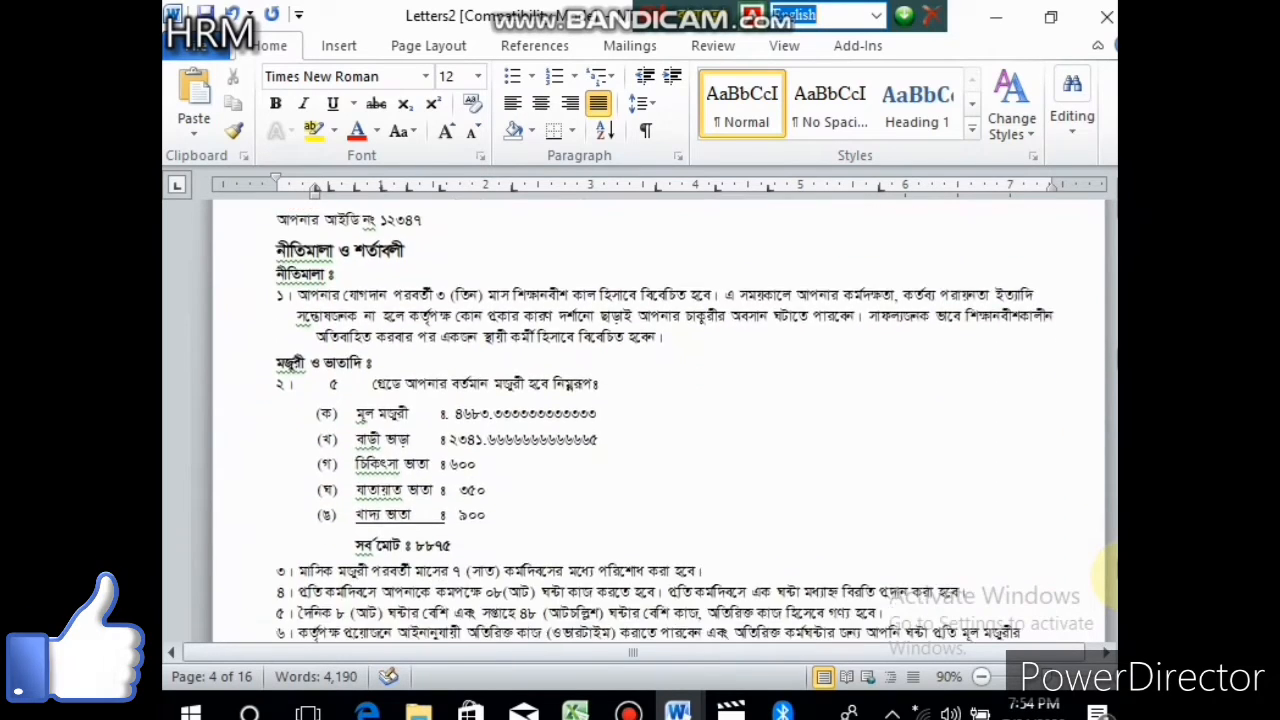
scroll(660, 420, "down", 10)
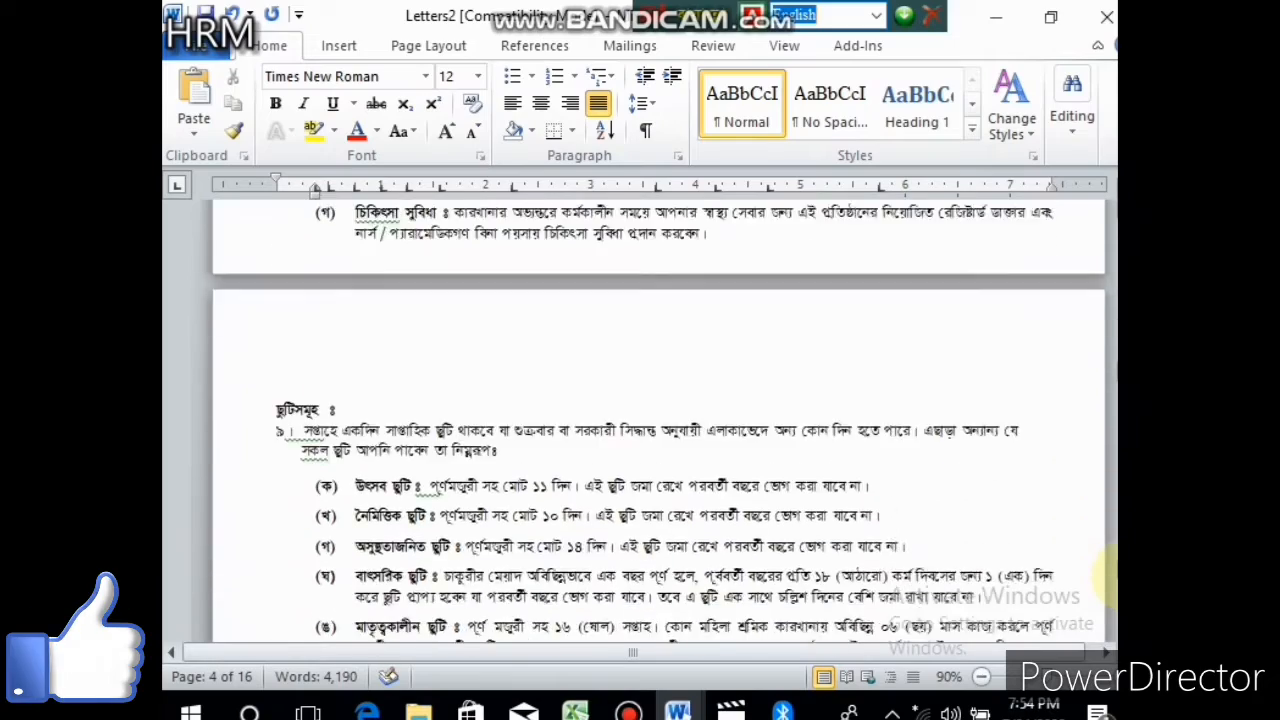
scroll(660, 420, "down", 11)
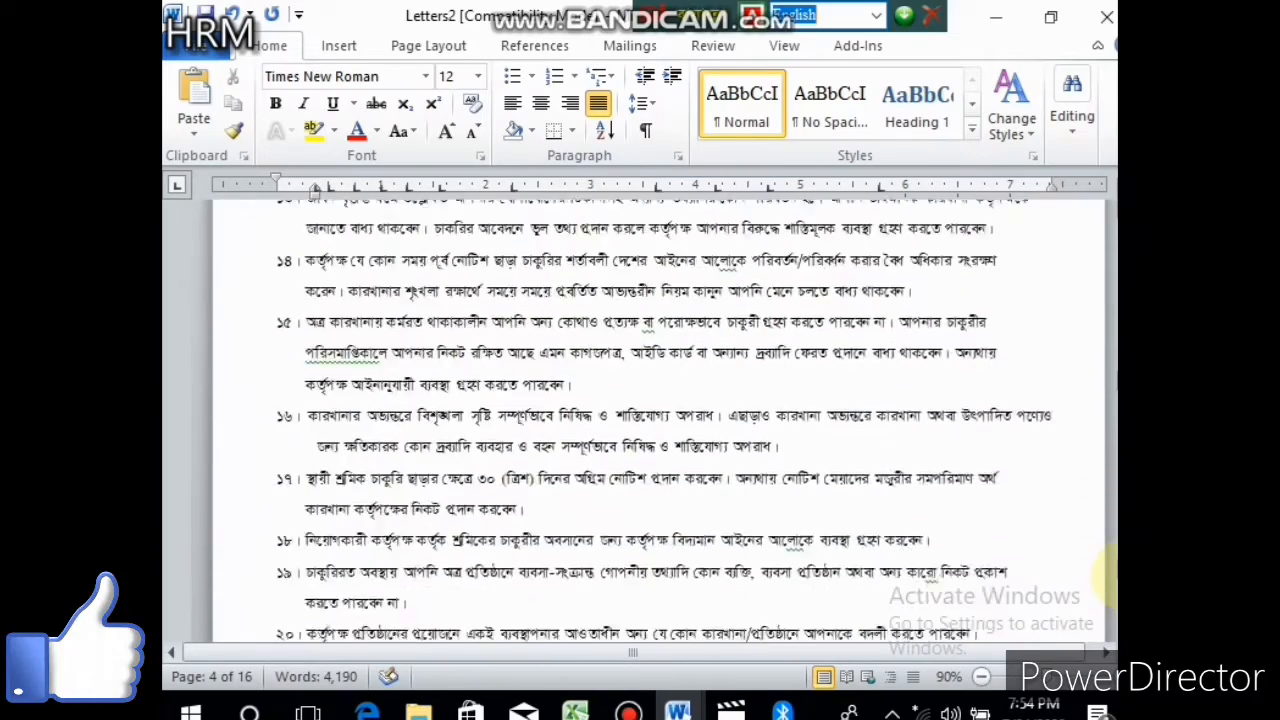
scroll(660, 420, "down", 11)
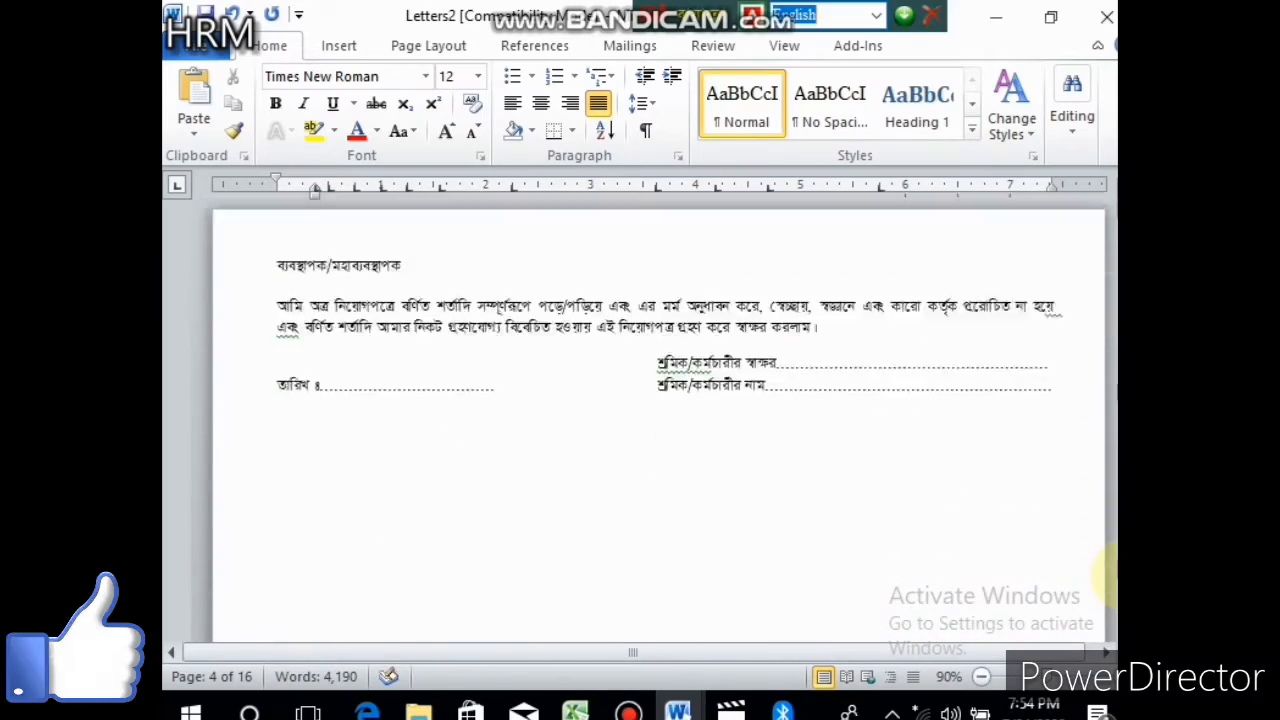
scroll(660, 420, "down", 4)
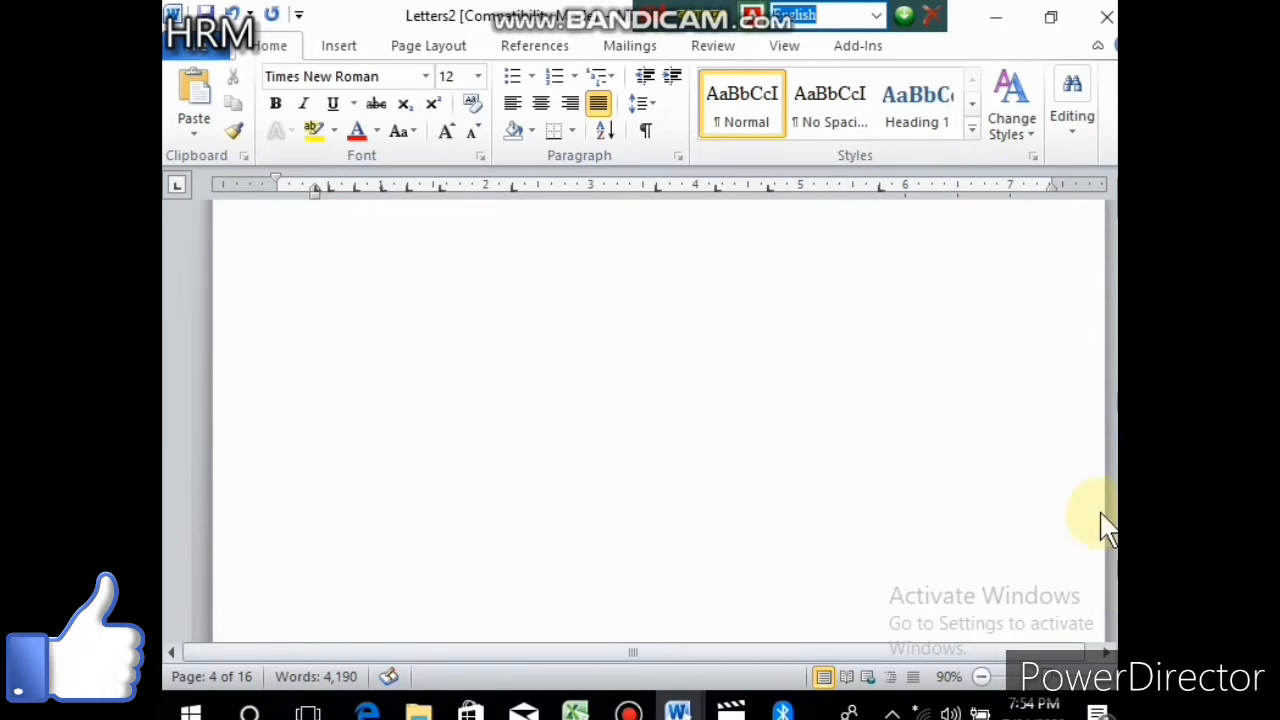
left_click_drag(1108, 426, 1108, 467)
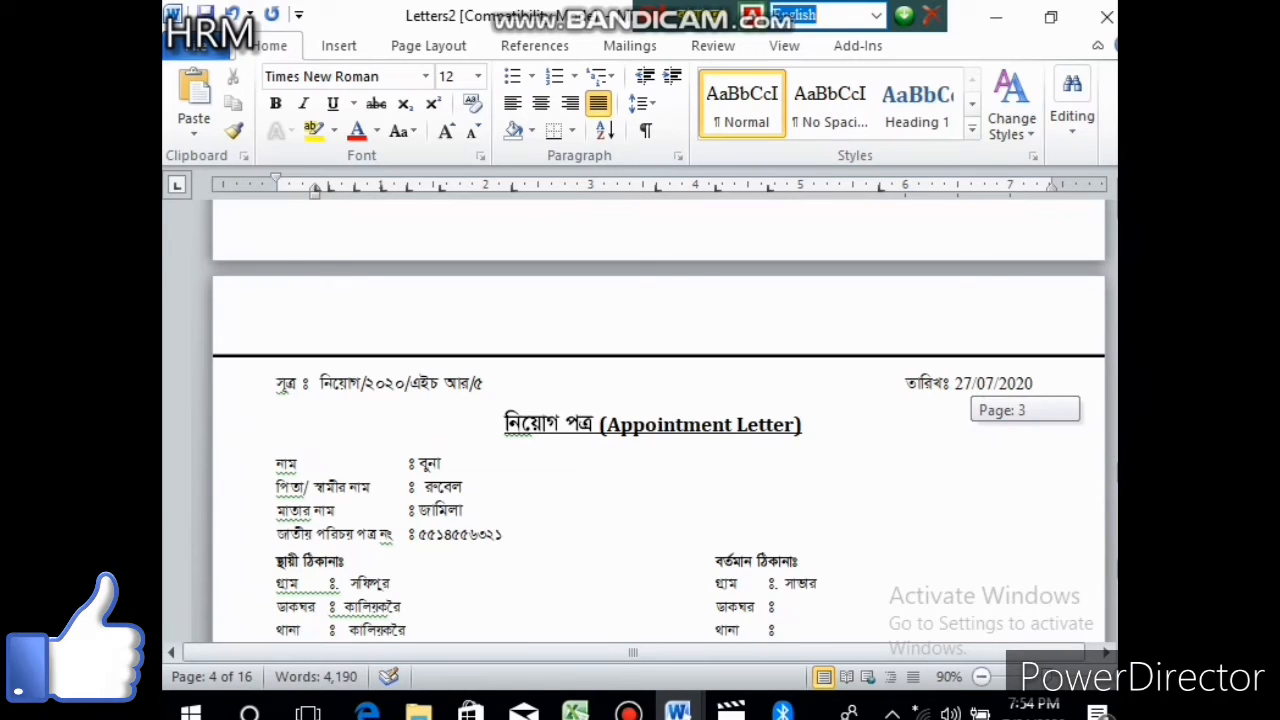
left_click_drag(1108, 345, 1113, 228)
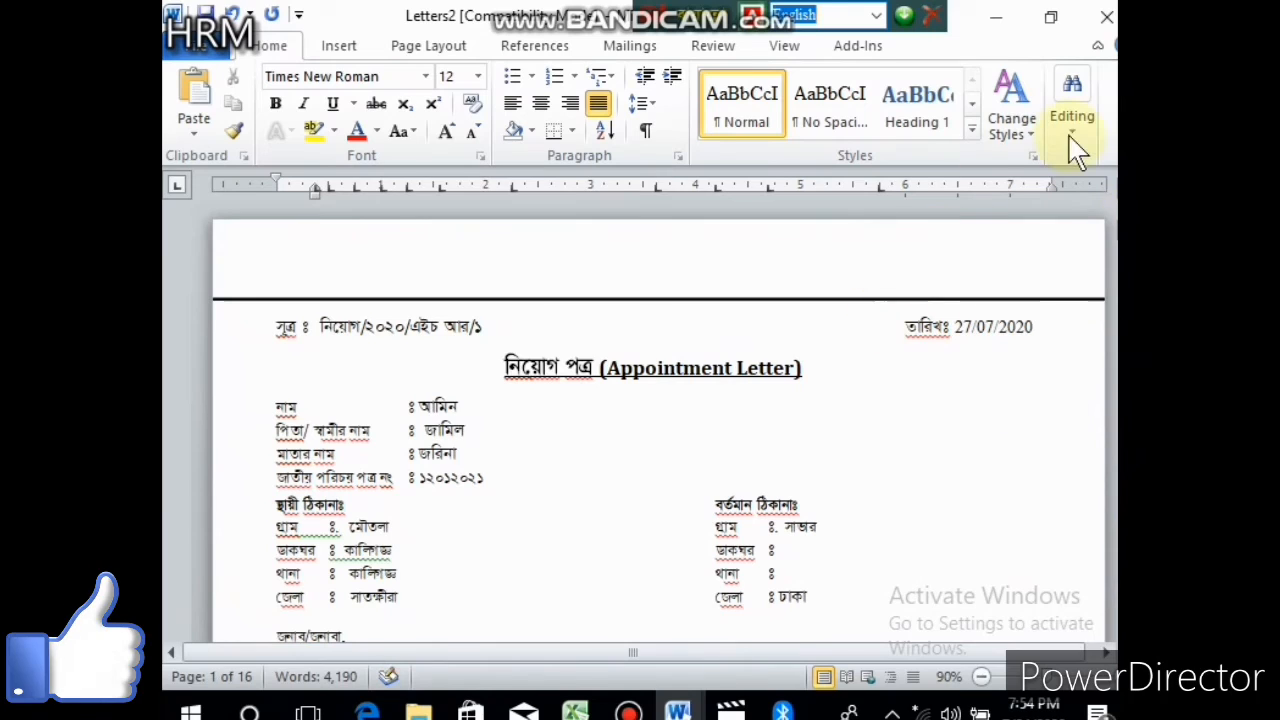
left_click(630, 50)
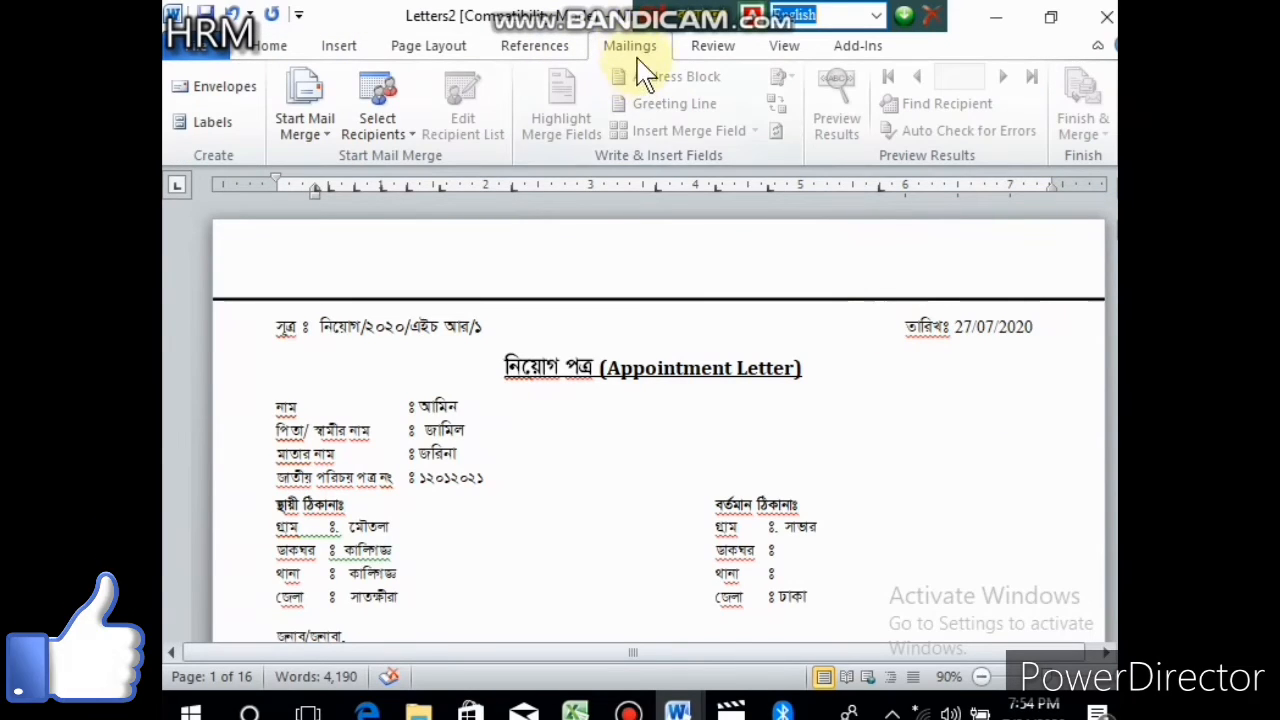
left_click(376, 128)
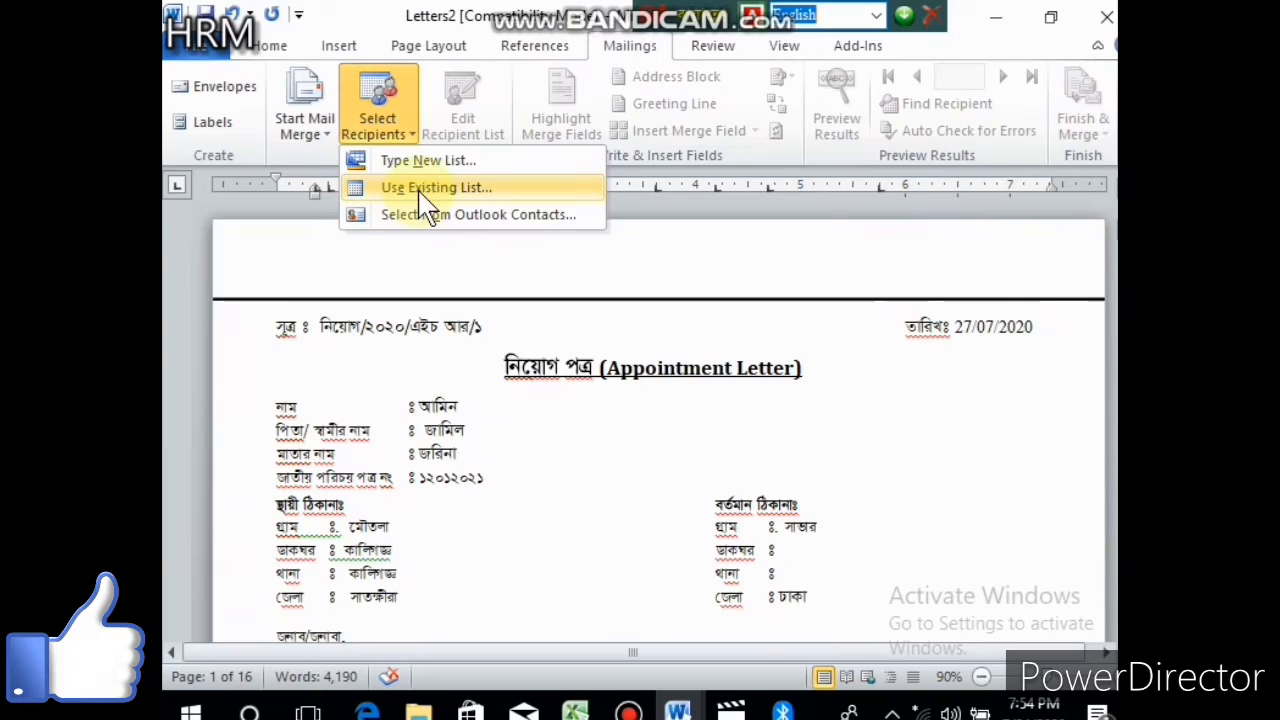
left_click(419, 190)
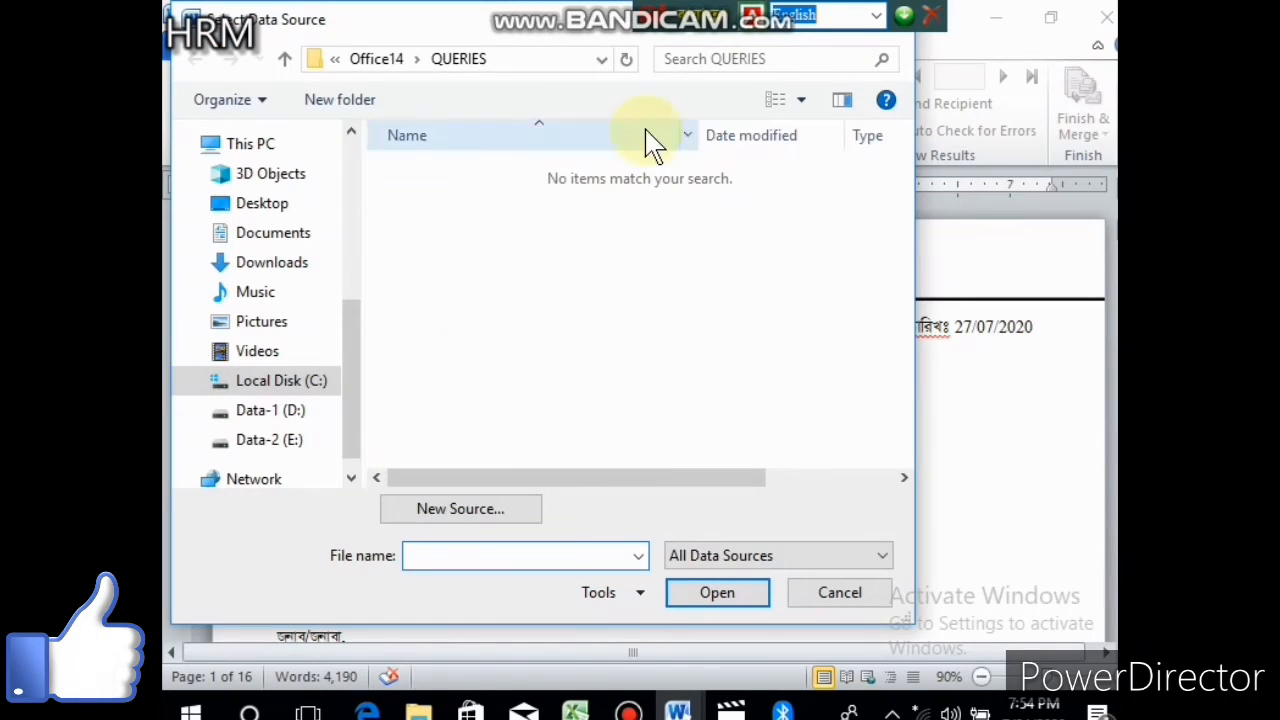
left_click_drag(545, 35, 534, 143)
left_click(891, 131)
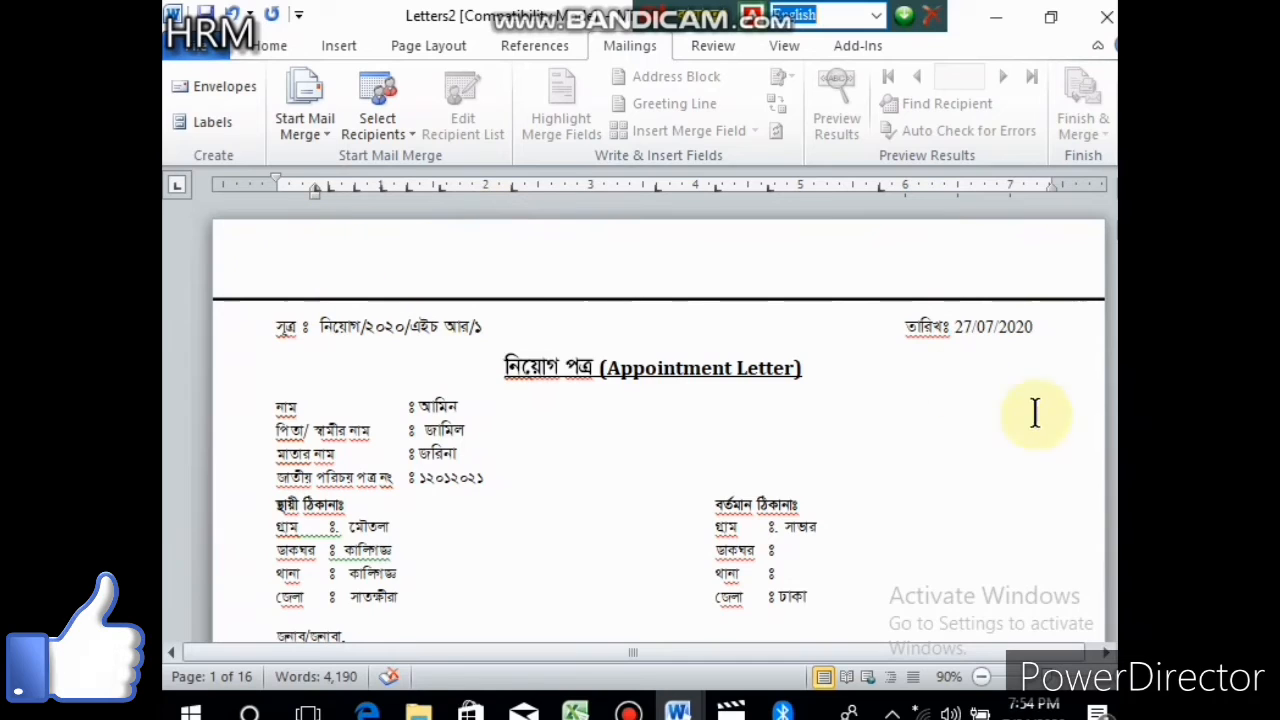
Switch from the merged letters to the main Appointment Letter document and open the options for merging to individual documents.
left_click(990, 18)
left_click(1081, 125)
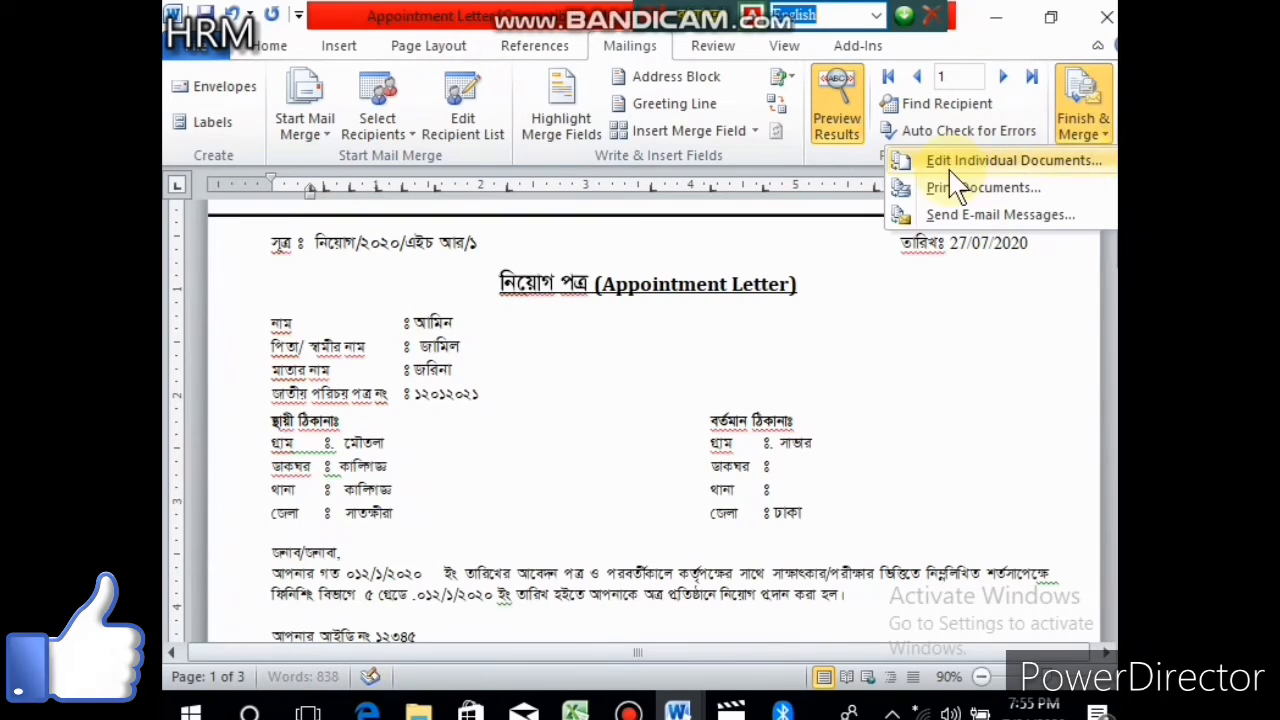
left_click(1075, 162)
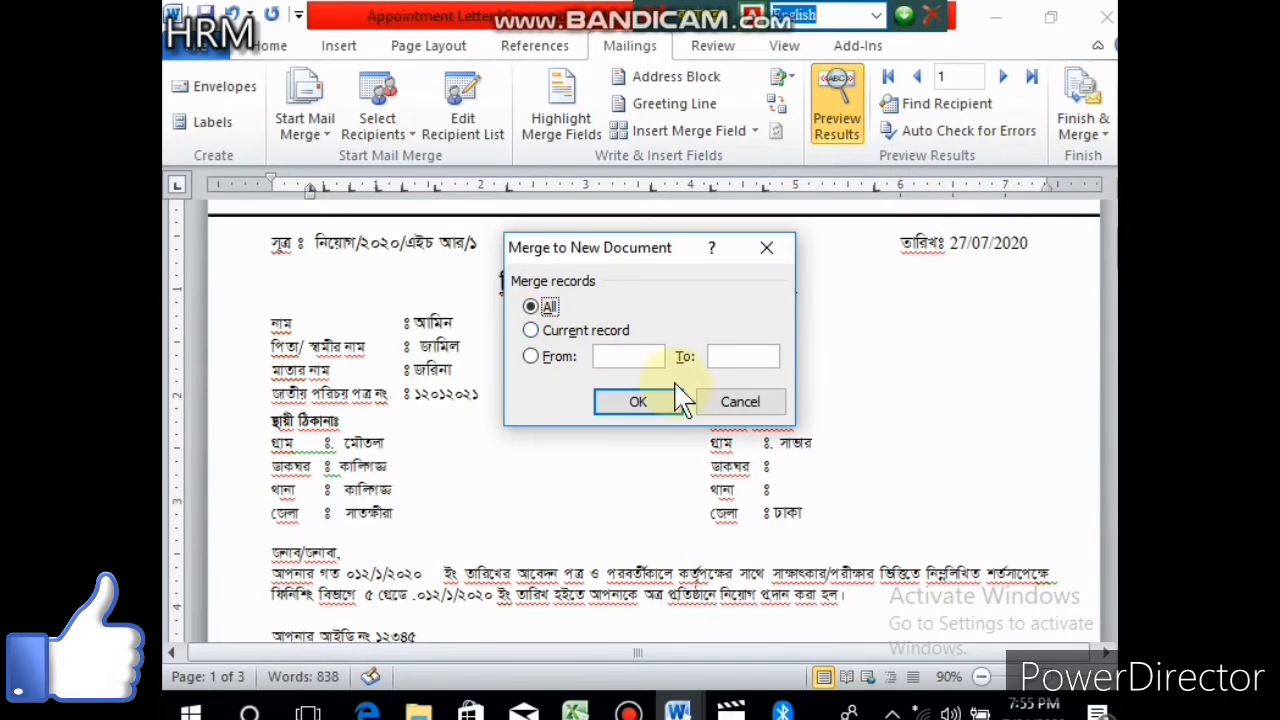
Check the employee rows in the Excel sheet, and return to Word and dismiss the merge options without merging.
left_click(450, 590)
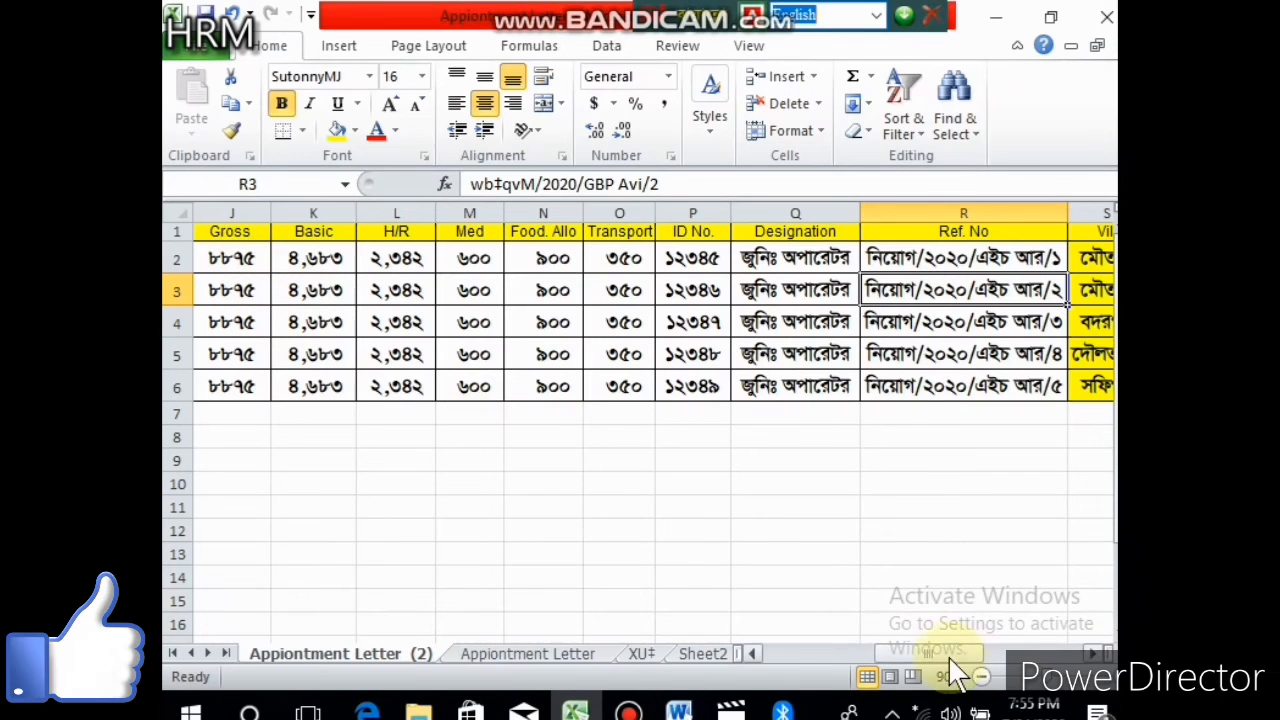
left_click_drag(953, 656, 805, 655)
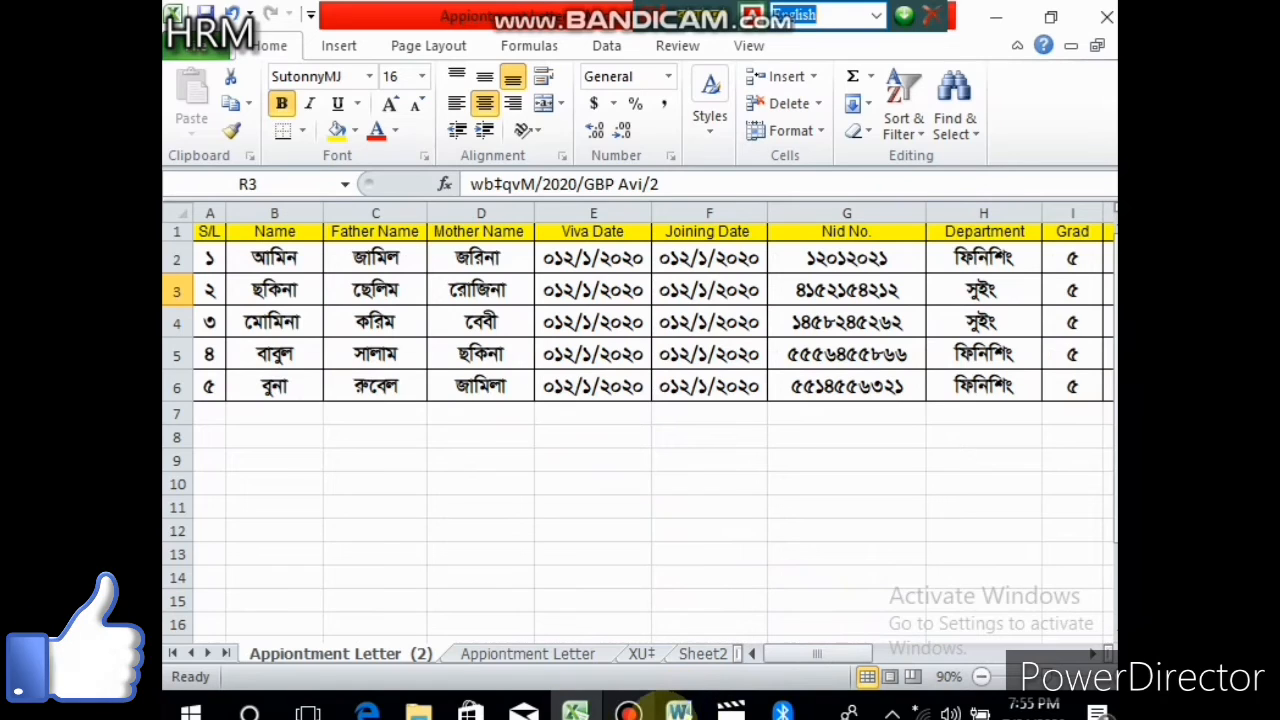
left_click(678, 711)
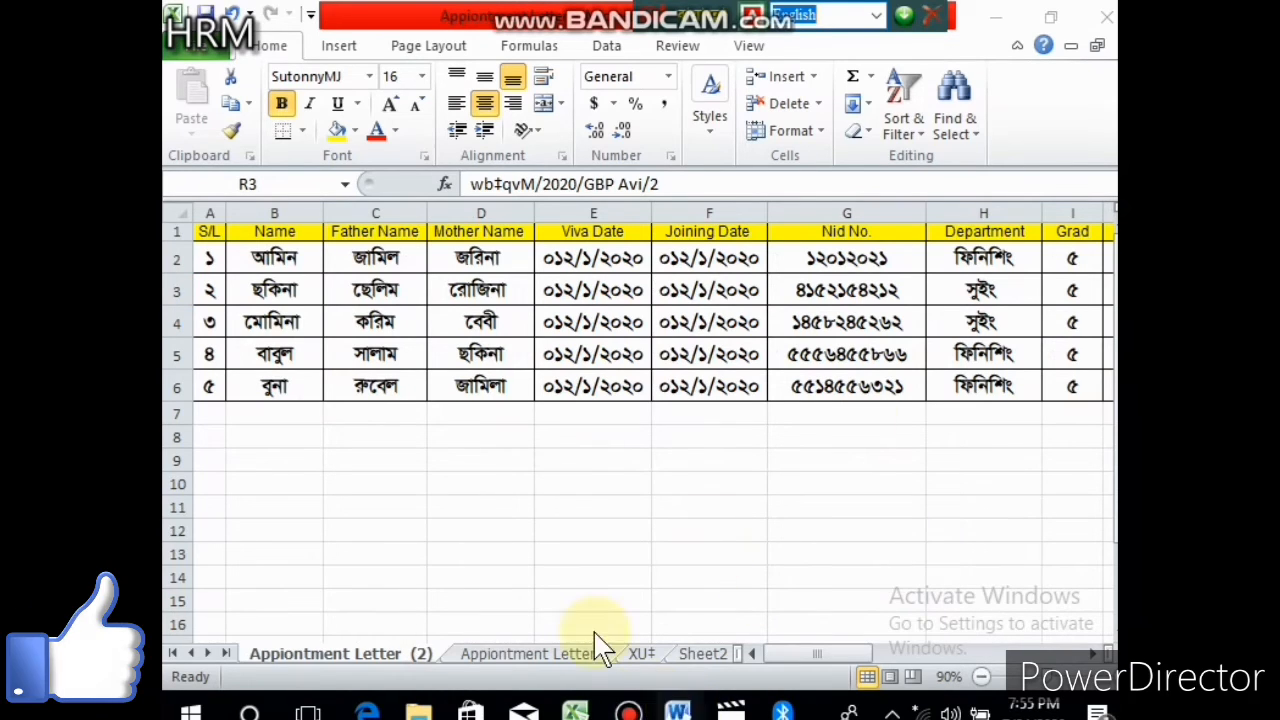
mouse_move(678, 711)
left_click(586, 630)
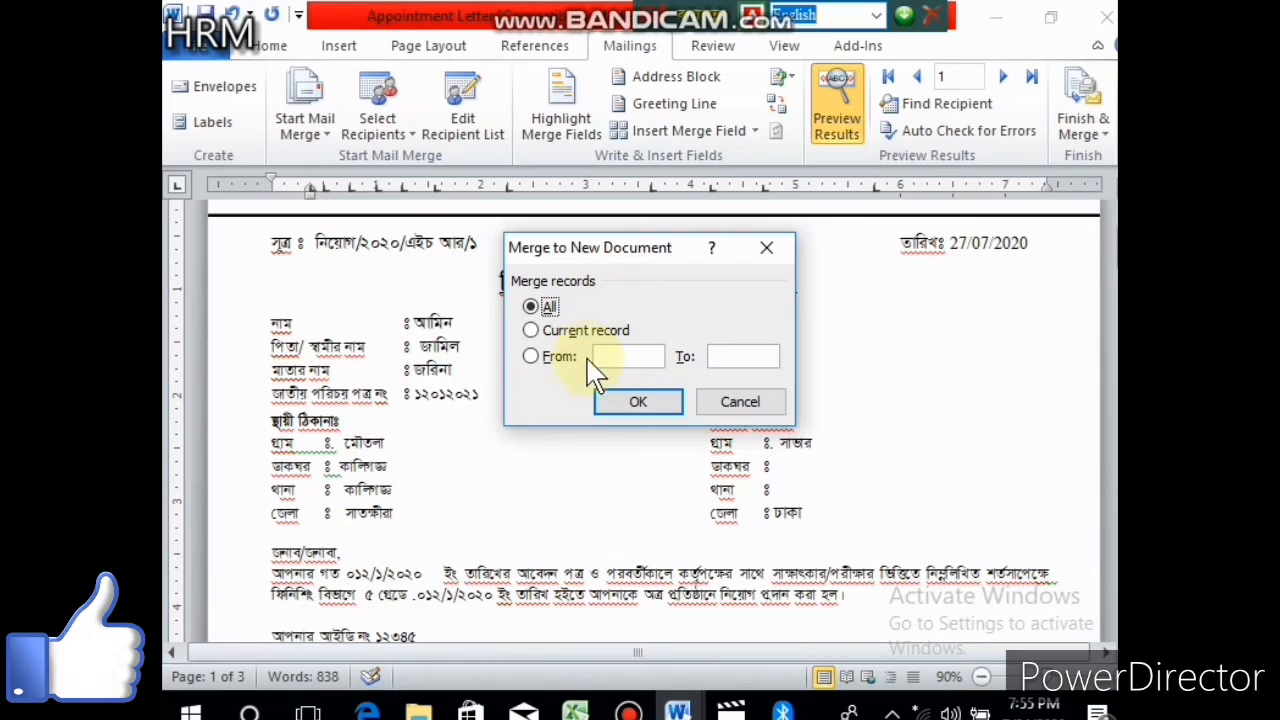
left_click(766, 357)
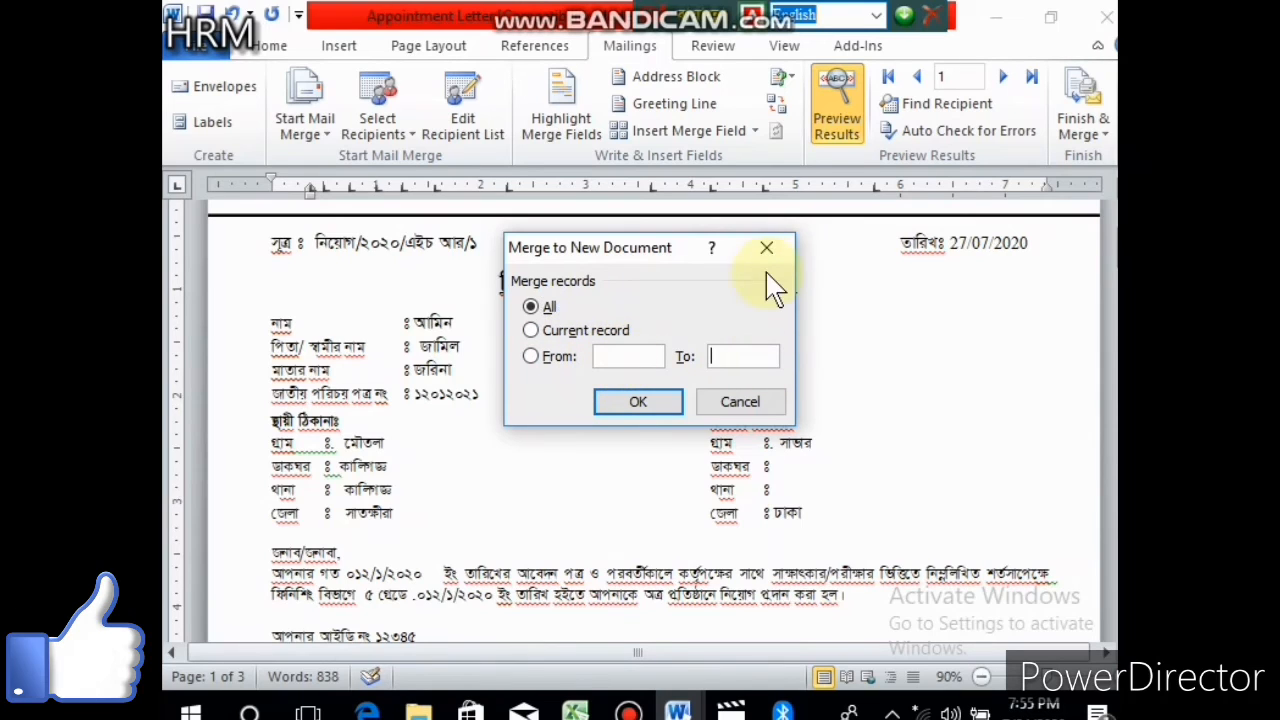
left_click(767, 245)
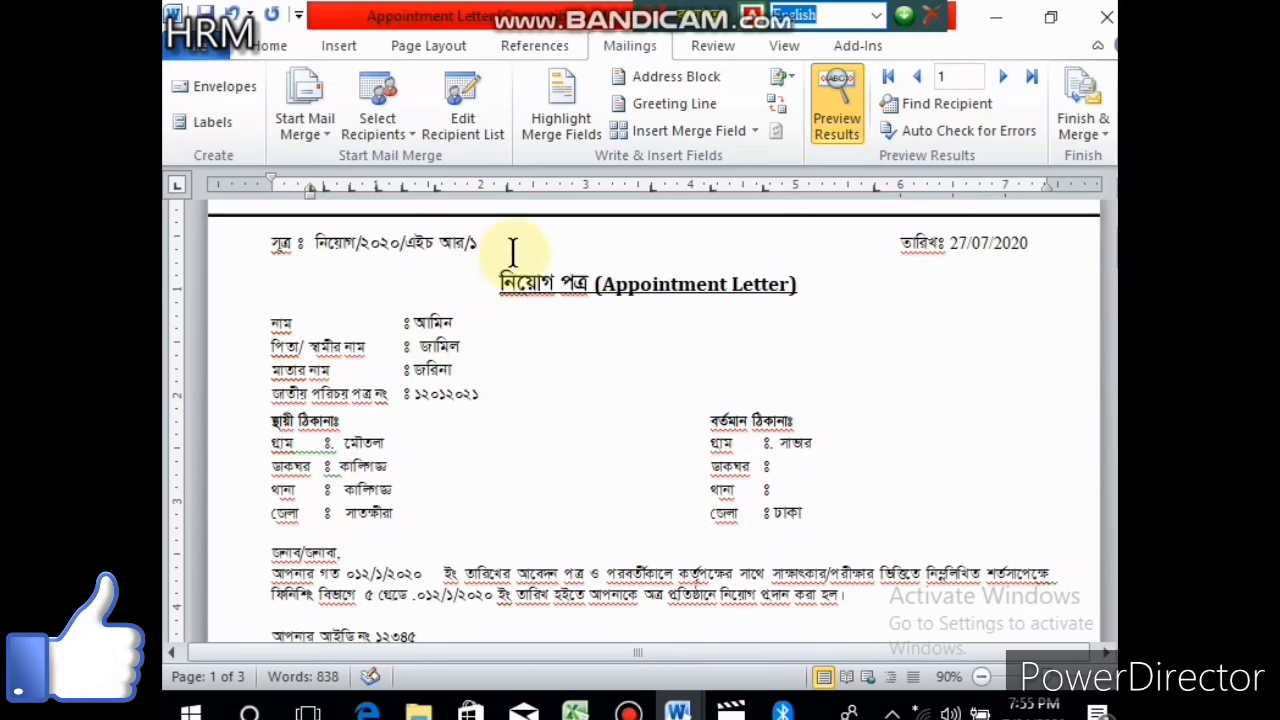
Preview the letters for merge records 2, 3, 4 and 5 in the main document.
left_click(1004, 78)
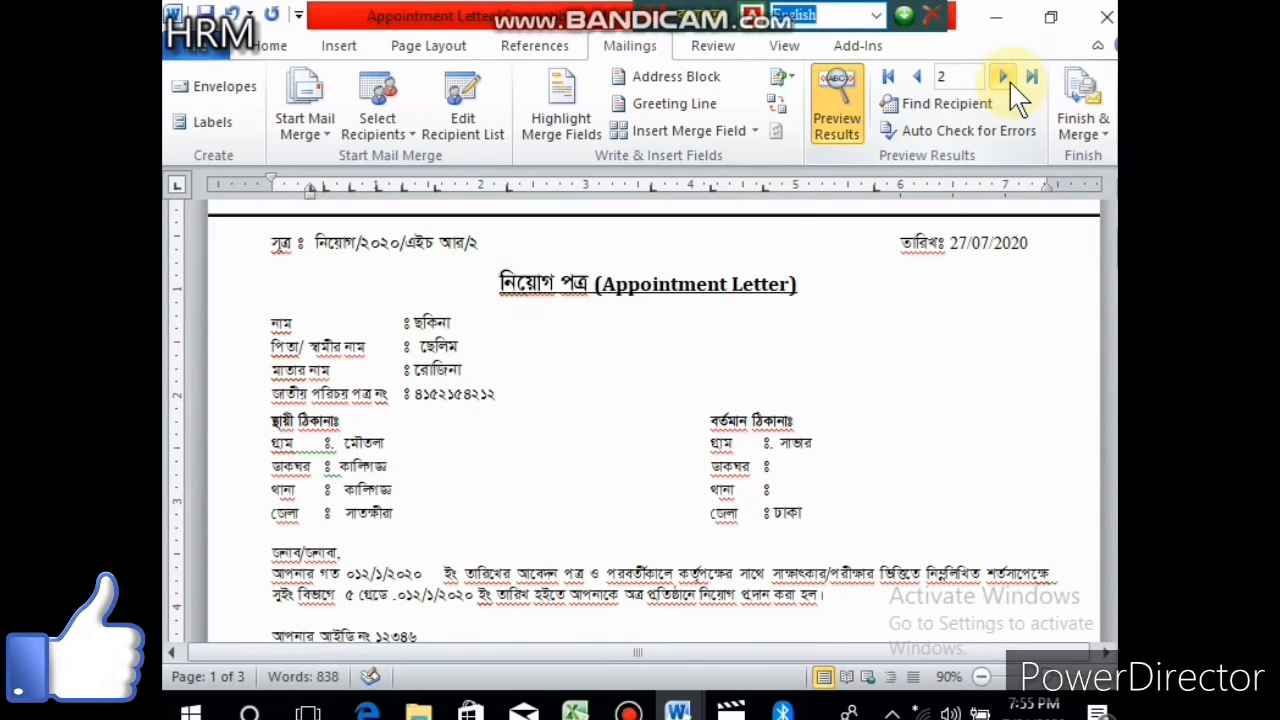
left_click(1004, 78)
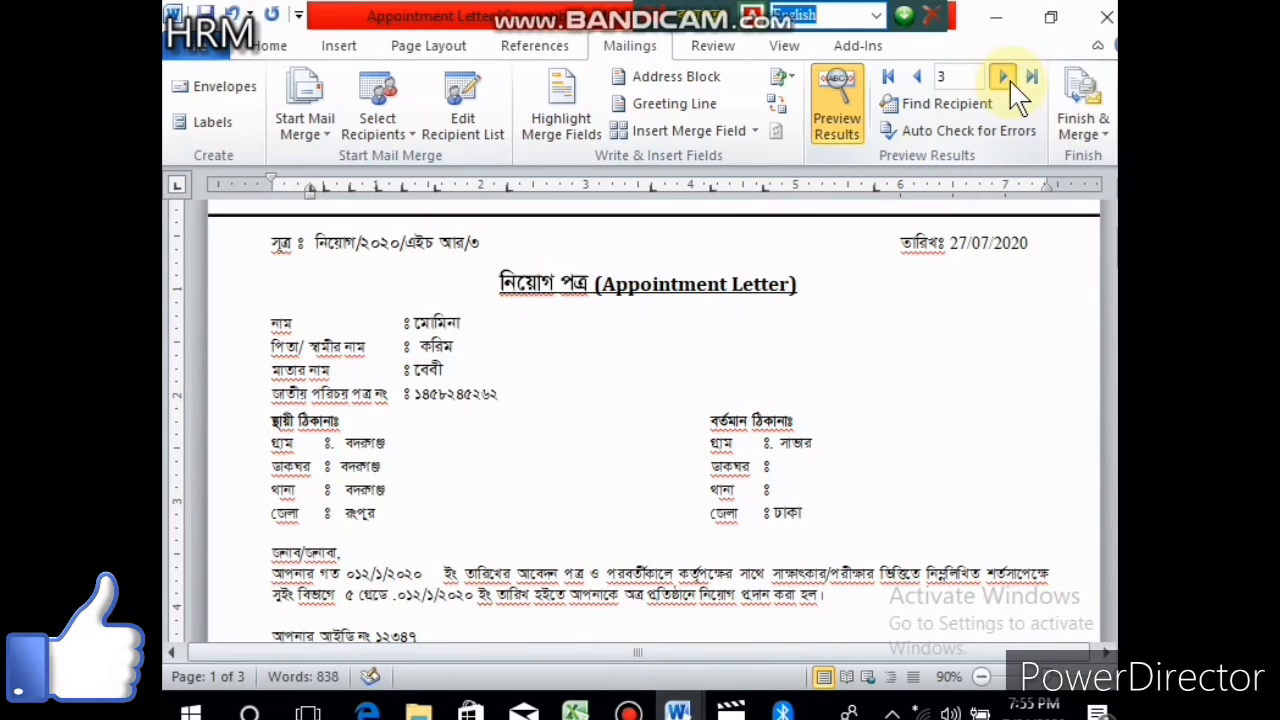
left_click(1004, 78)
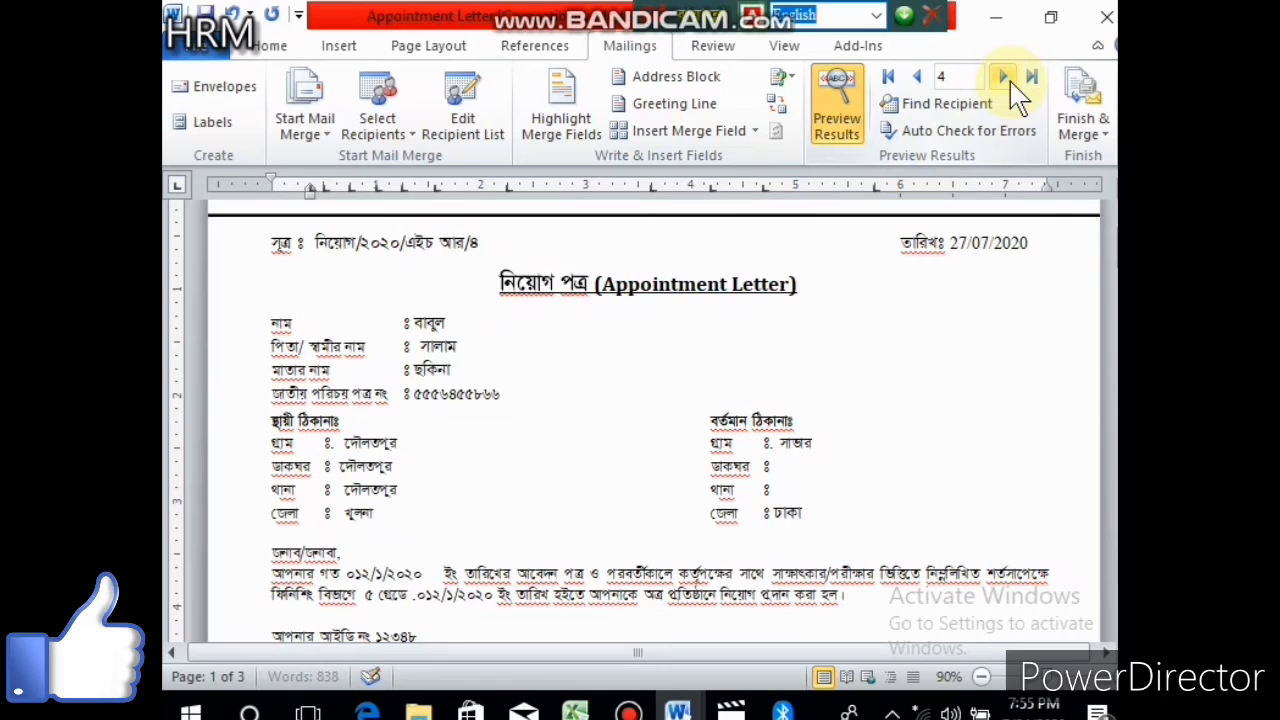
double_click(952, 76)
type("5")
key("Return")
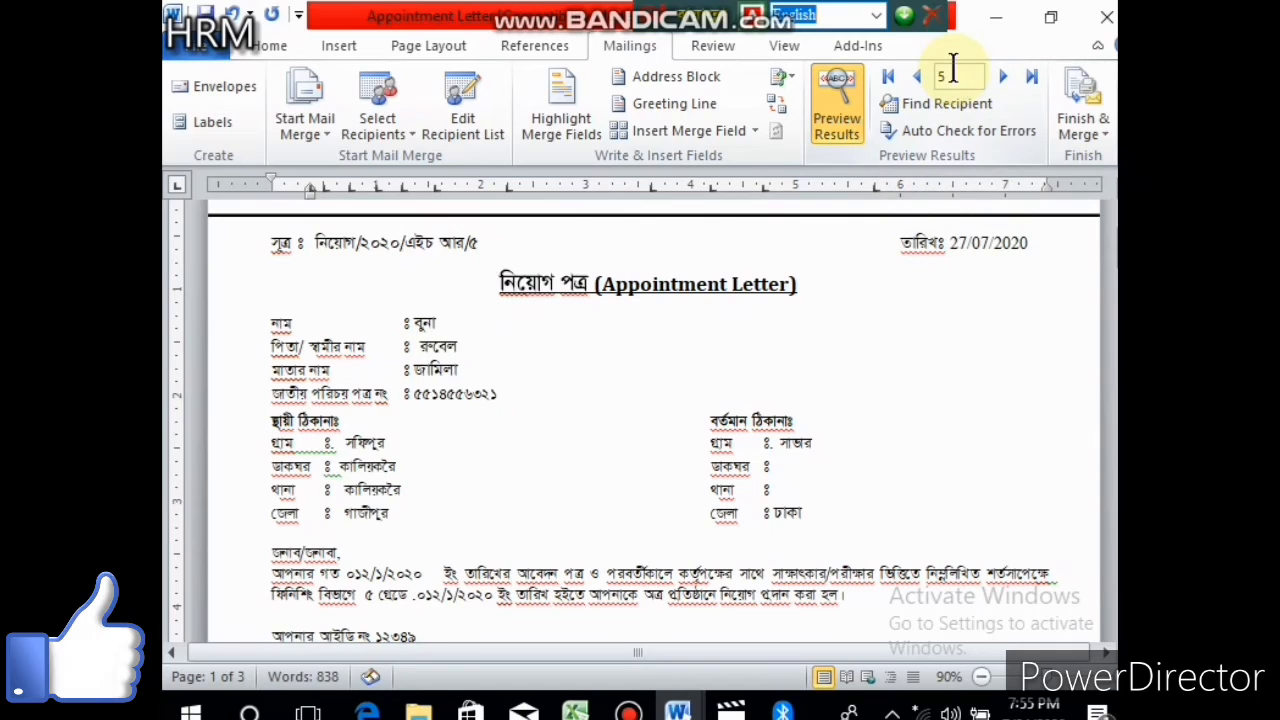
left_click(506, 245)
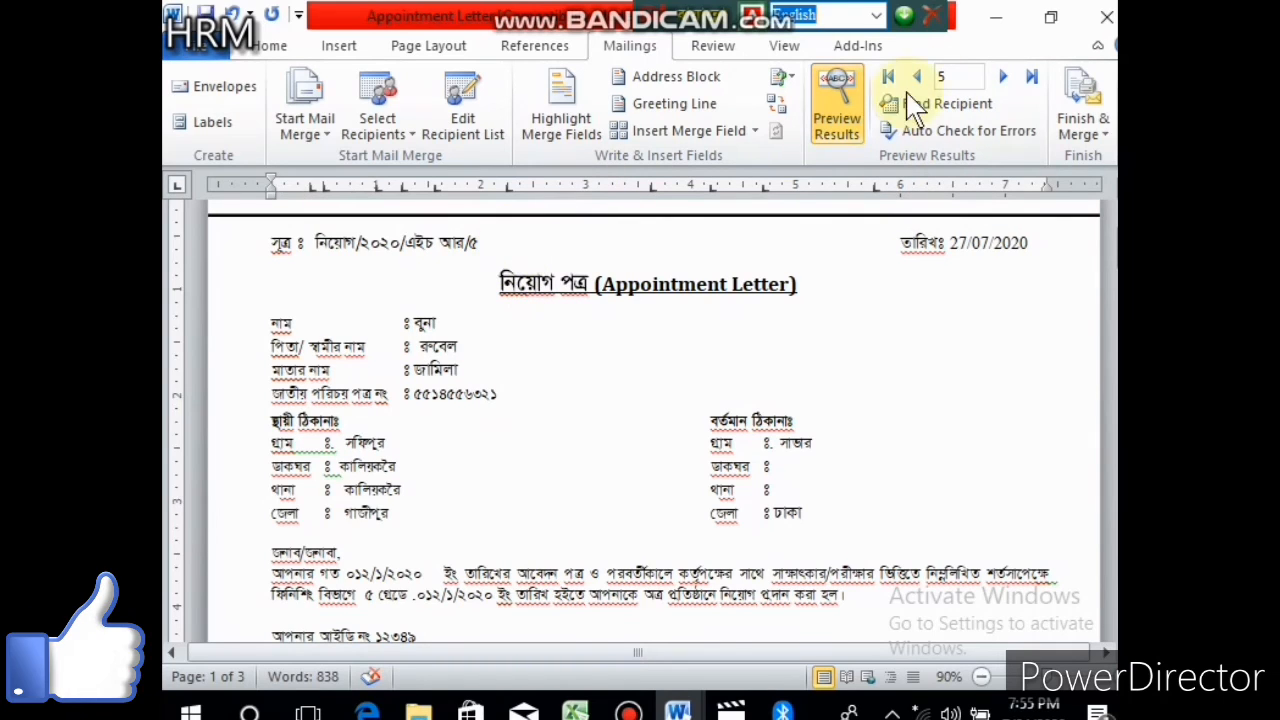
Preview the letters for merge records 4 and 1 by entering each record number directly.
left_click(951, 76)
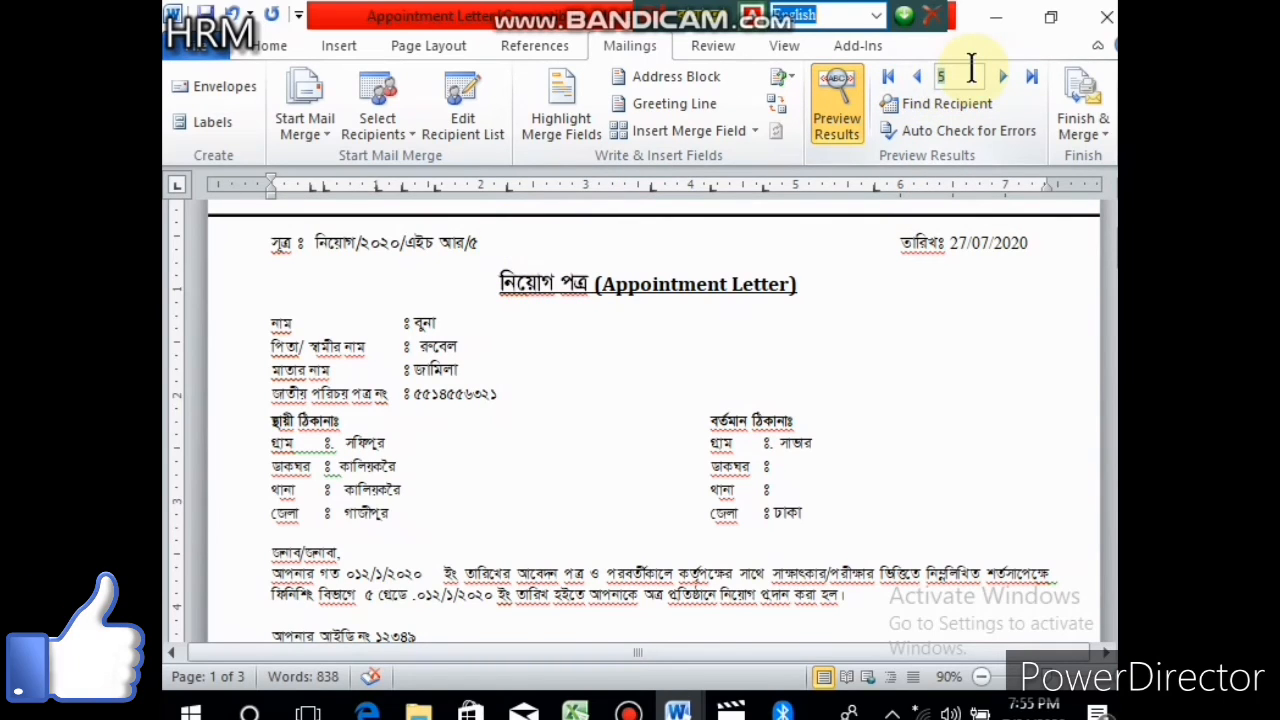
key("BackSpace")
type("4")
key("Return")
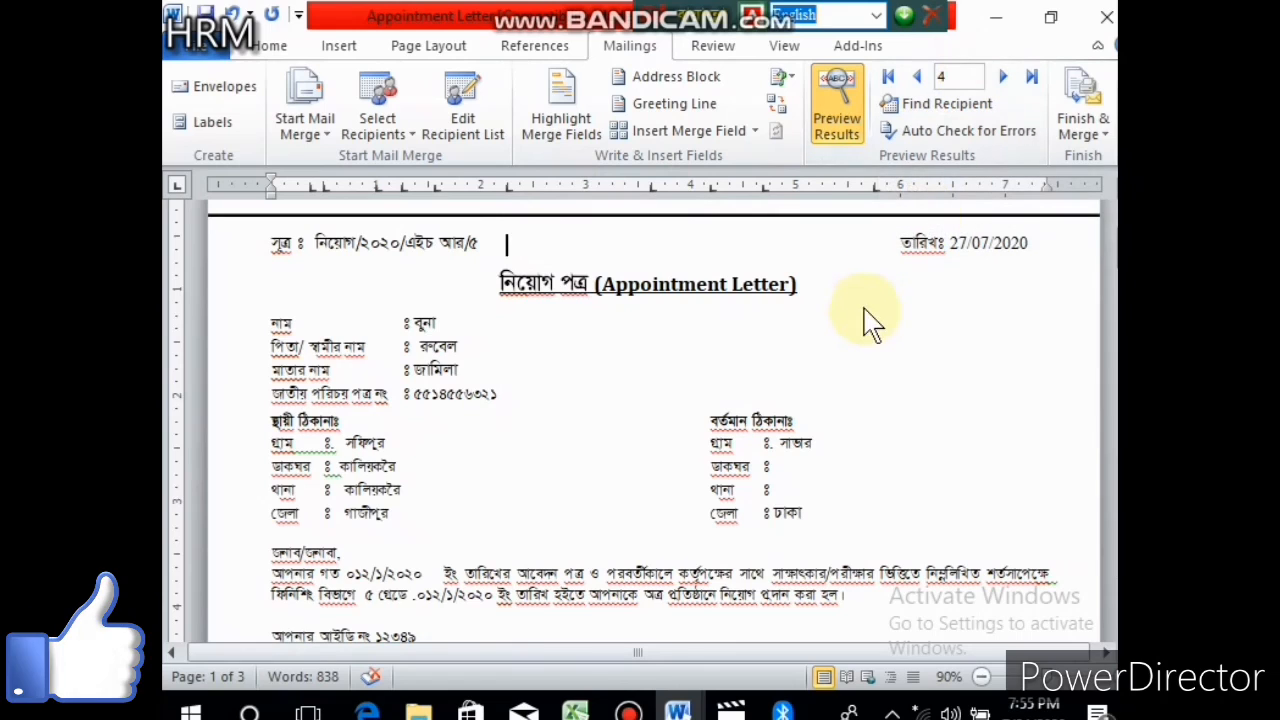
left_click(945, 77)
key("BackSpace")
type("1")
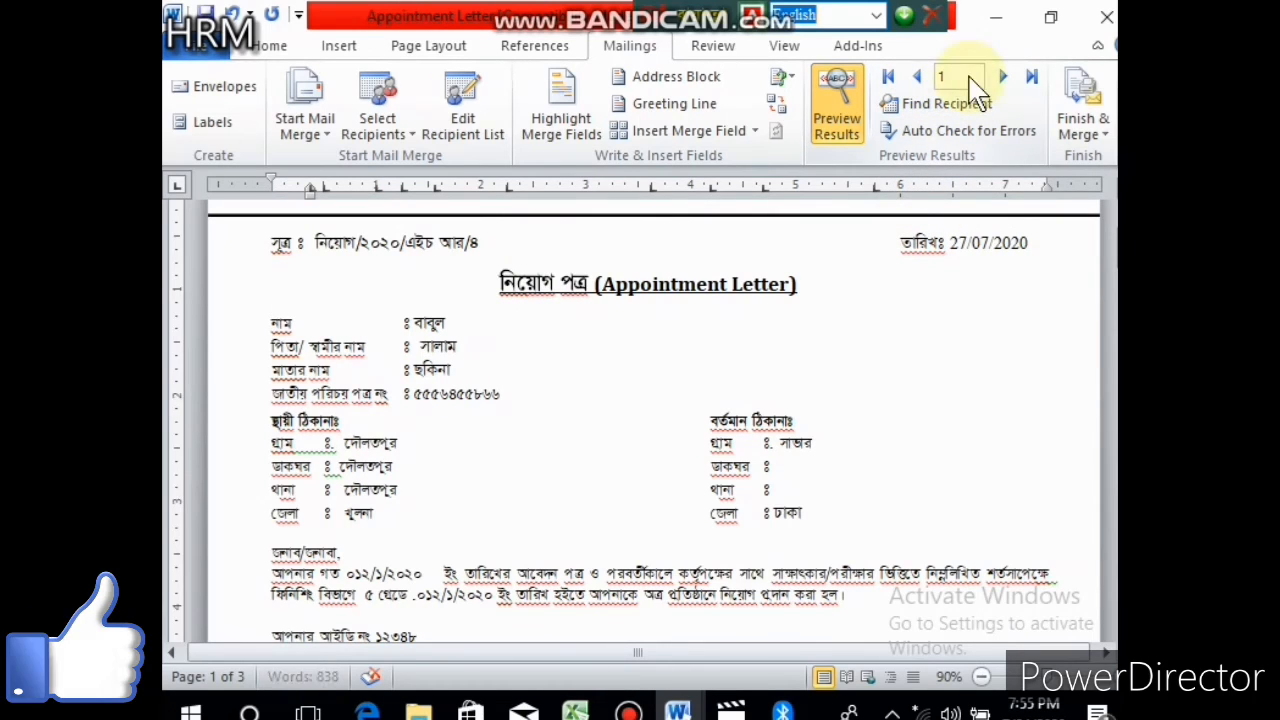
key("Return")
Merge all records into a new document of individual appointment letters.
left_click(1083, 125)
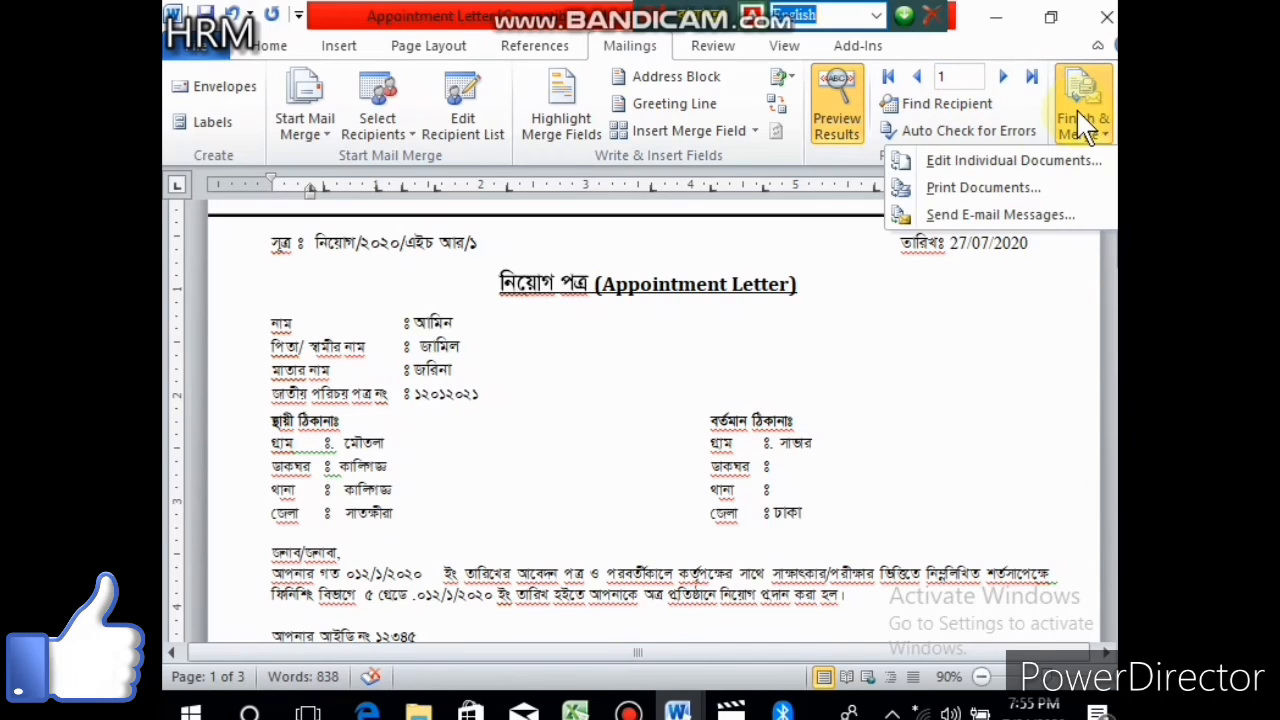
left_click(968, 165)
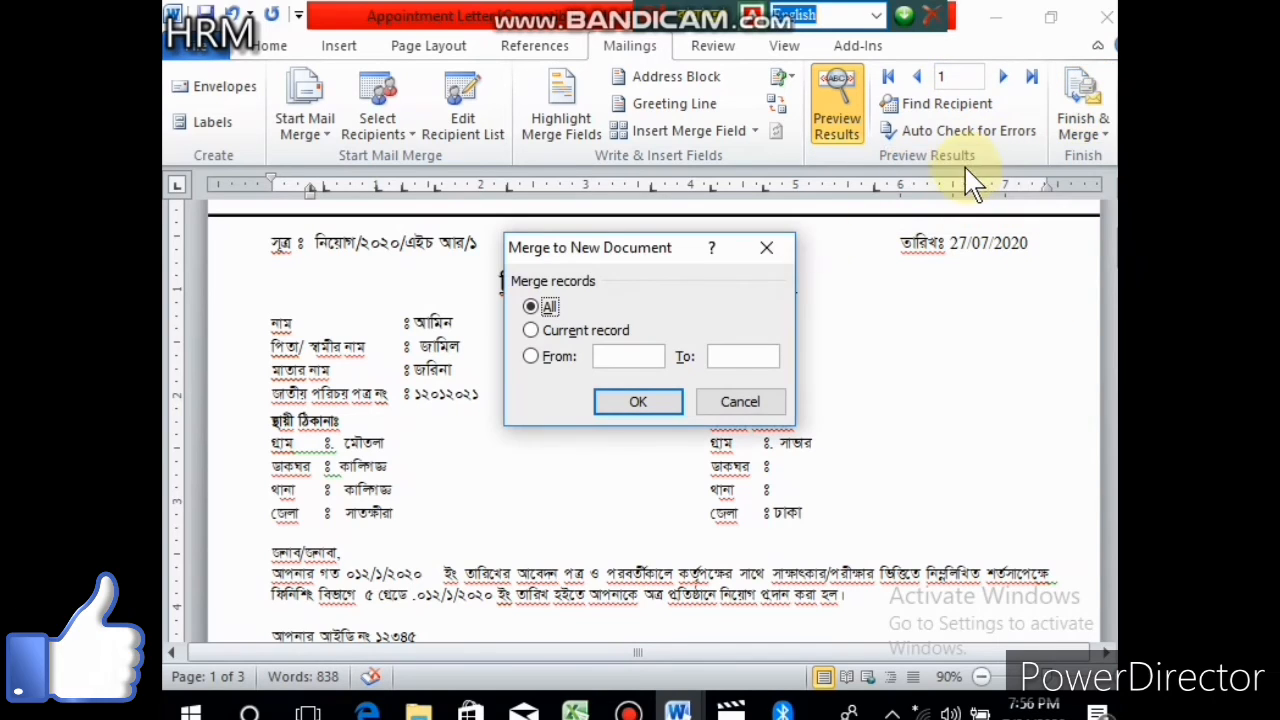
left_click(622, 402)
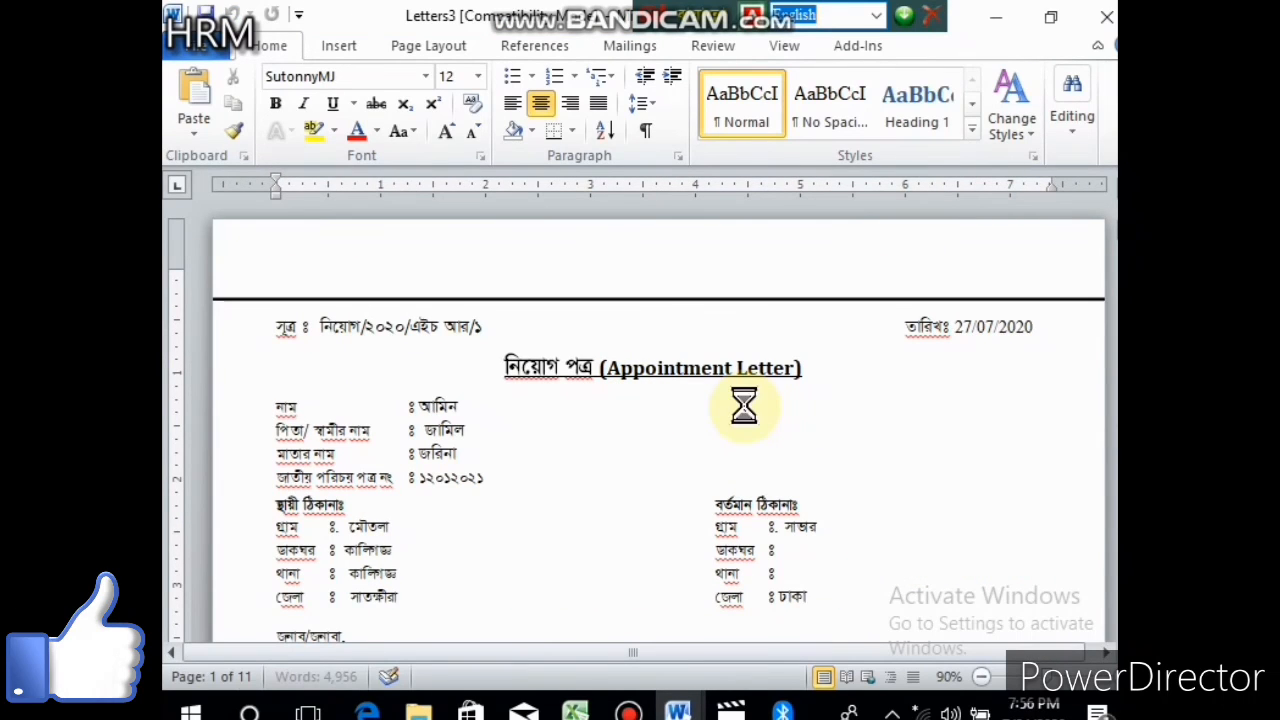
Check the print preview and print settings of the merged letters, and return to the document with the mail merge commands shown.
key("ctrl+p")
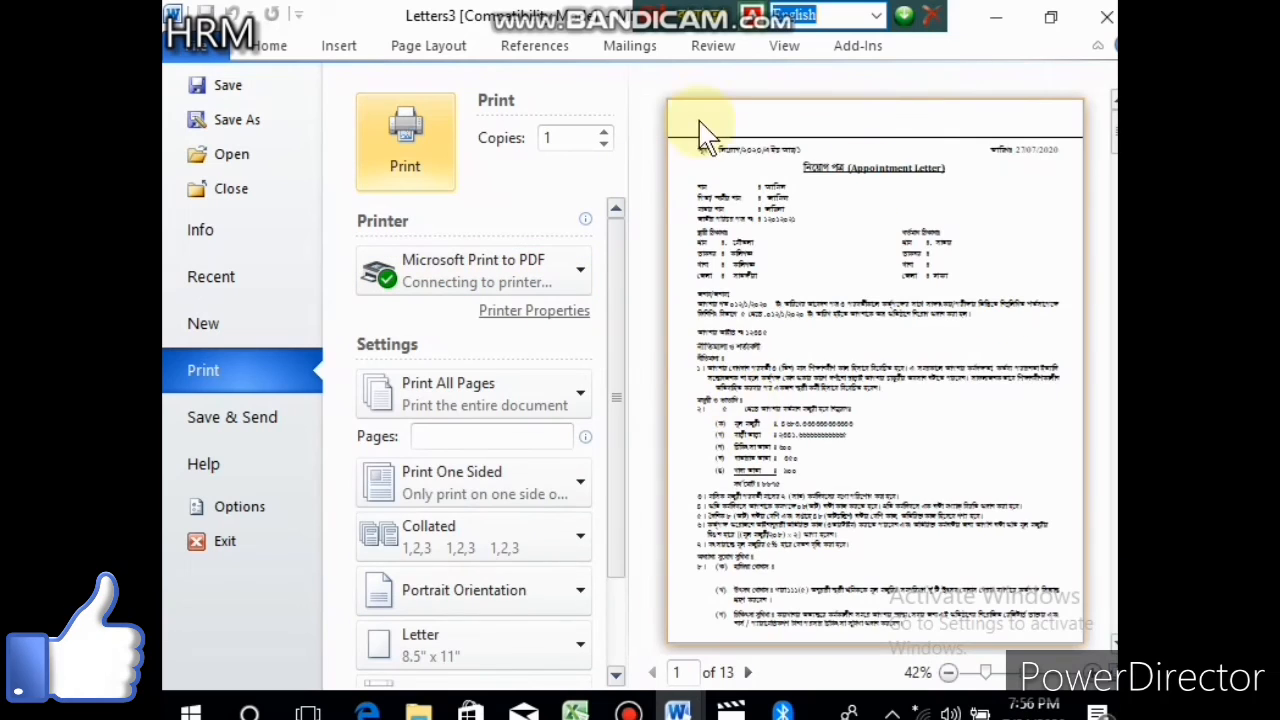
left_click(270, 47)
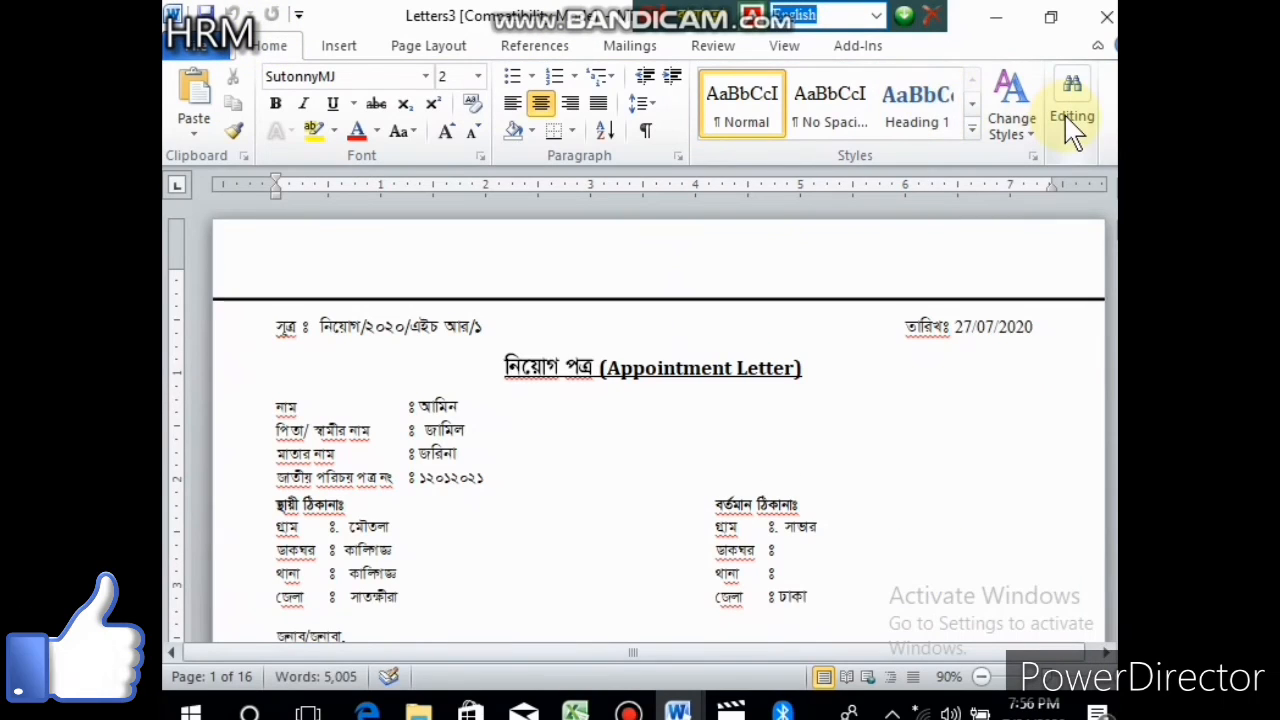
left_click(636, 47)
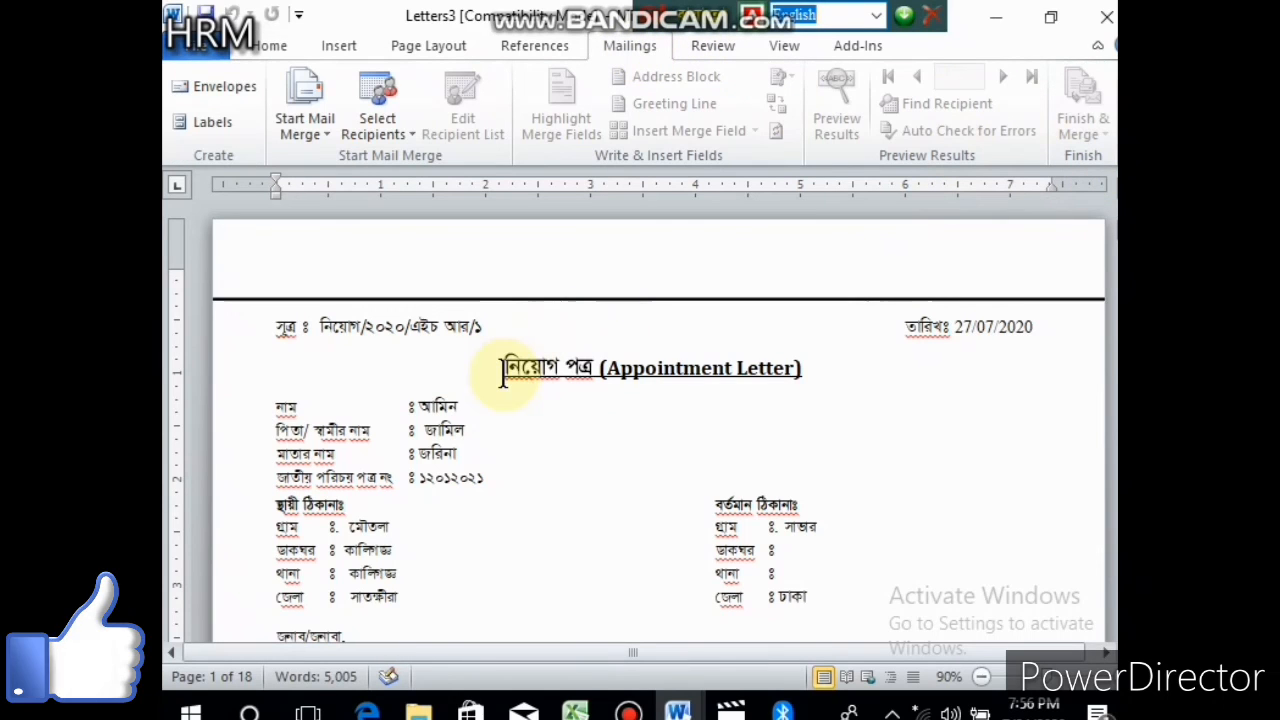
Open the save options for the merged letters, choose PDF as the file type, and dismiss them without saving.
left_click(213, 48)
key("Escape")
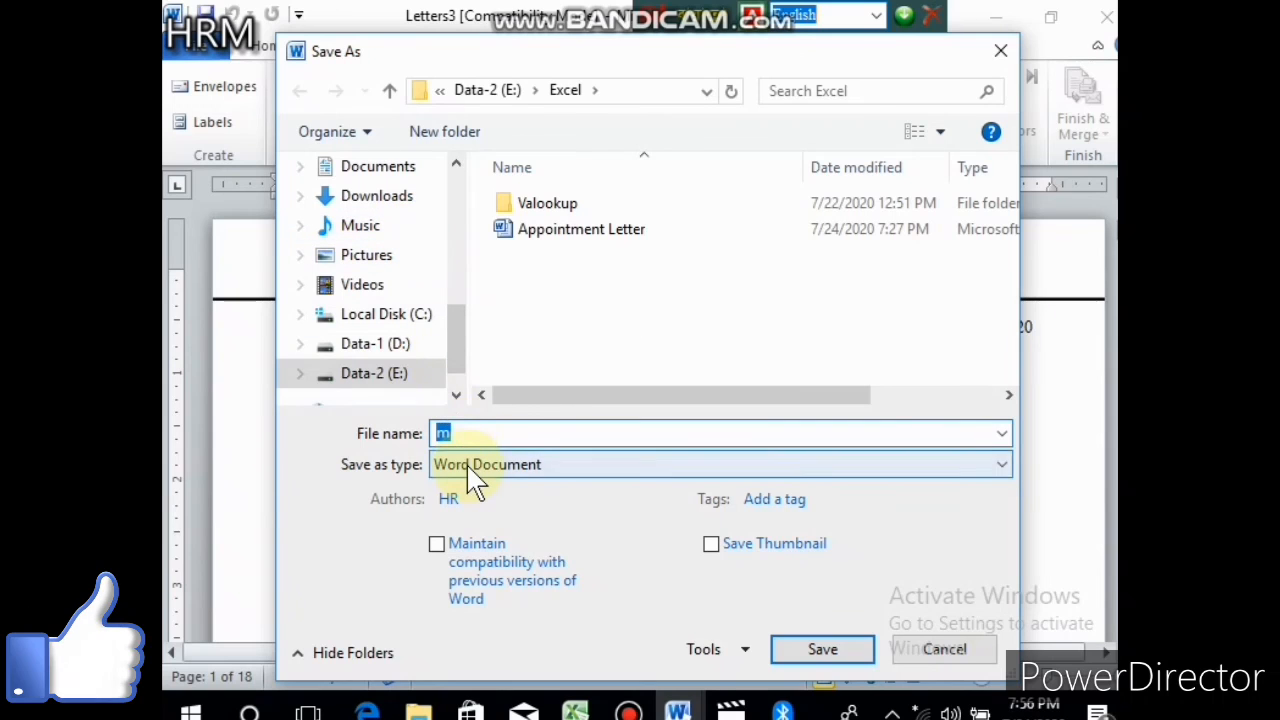
left_click(466, 466)
left_click(445, 254)
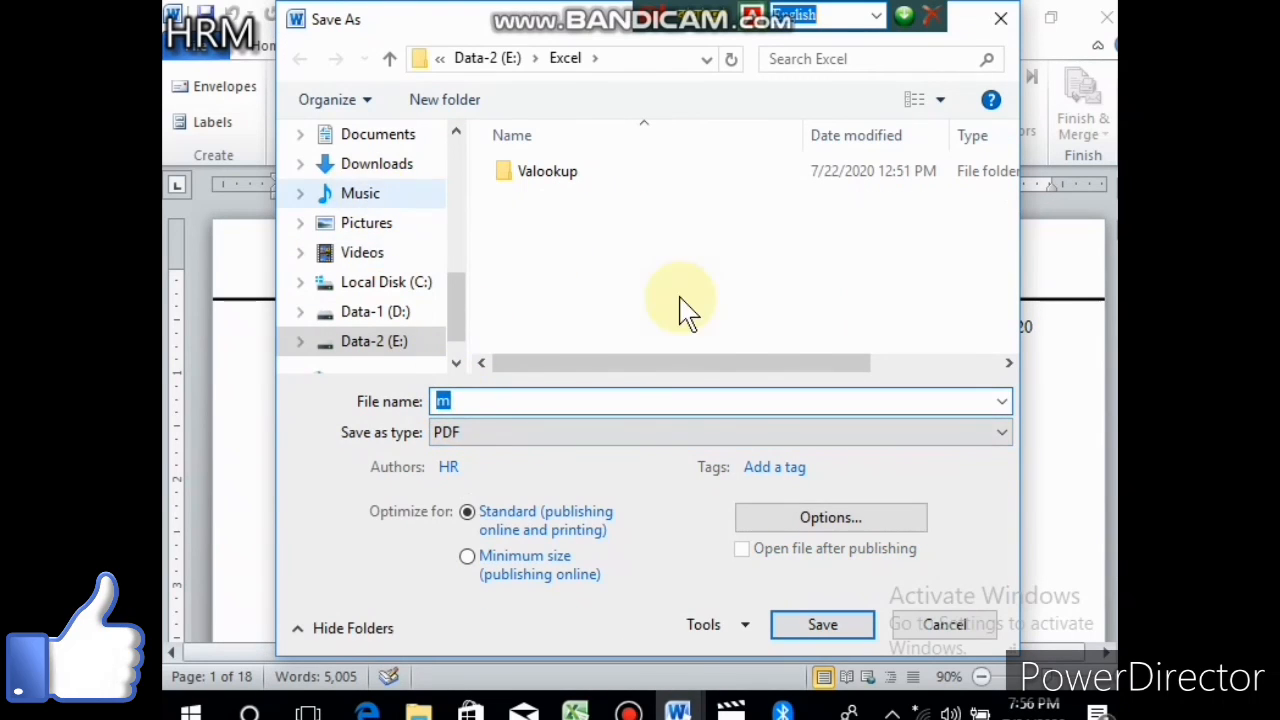
left_click(1000, 19)
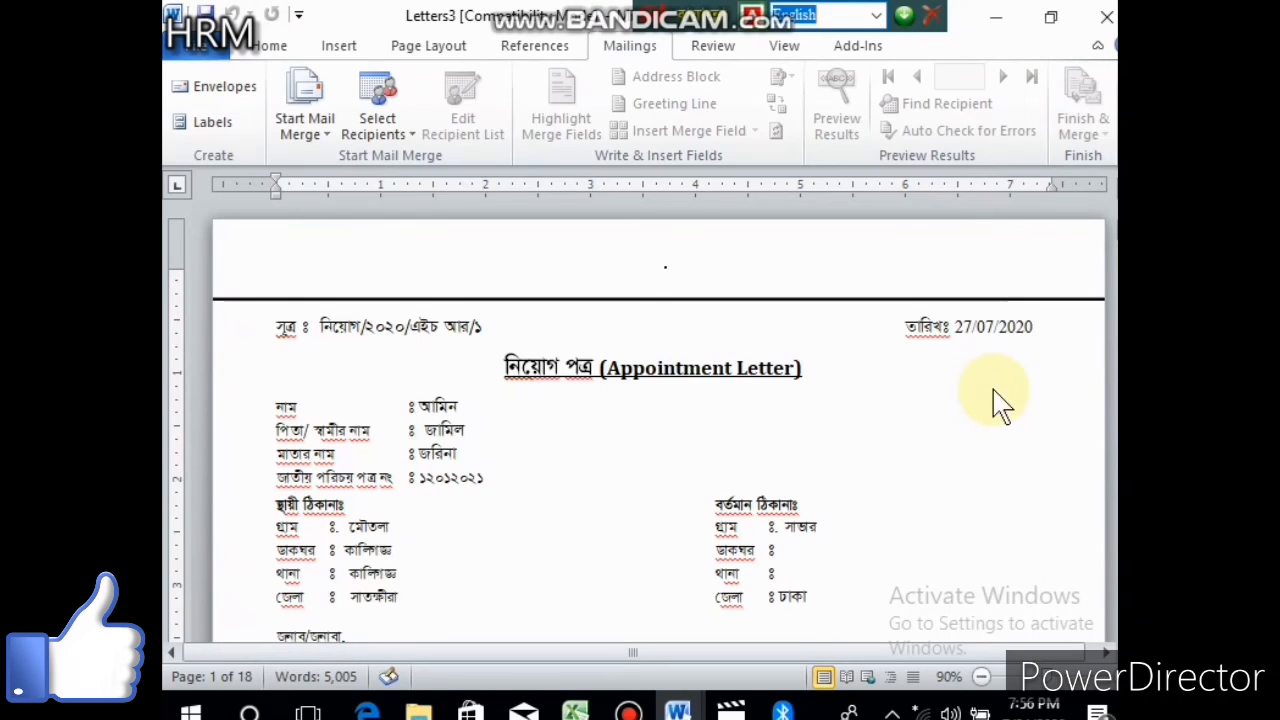